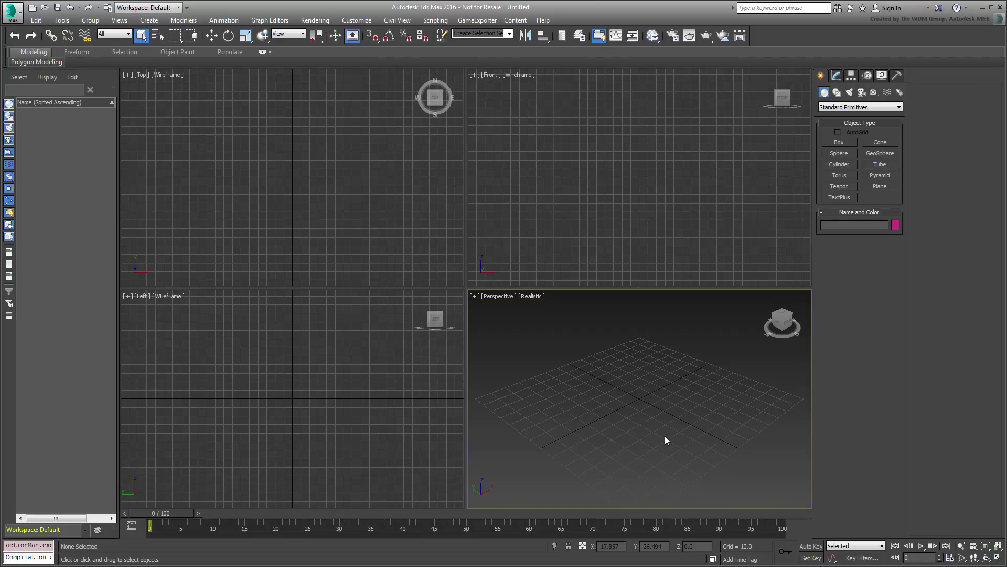
Create a TextPlus object in the Front viewport and give it a light yellow colour
left_click(838, 93)
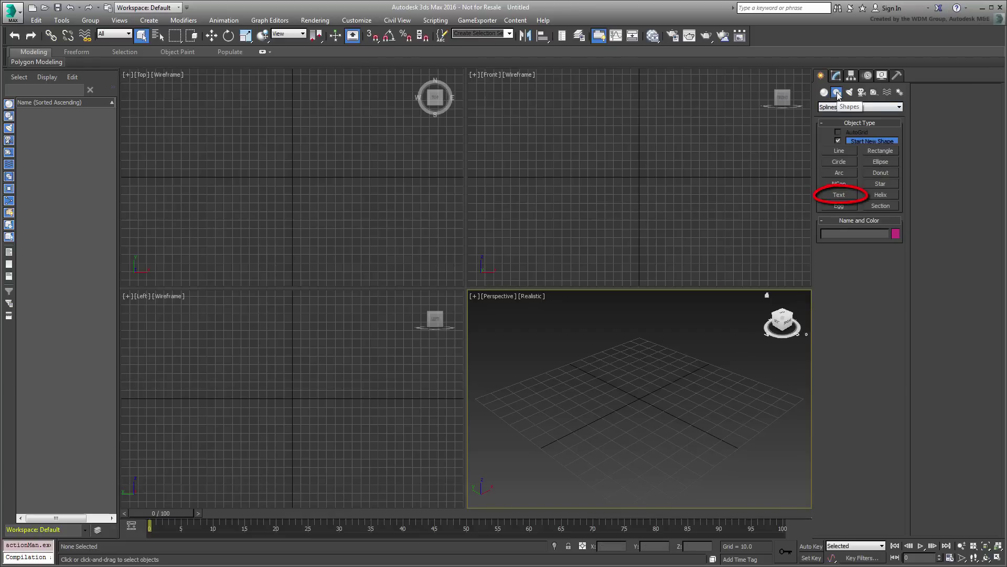
left_click(825, 93)
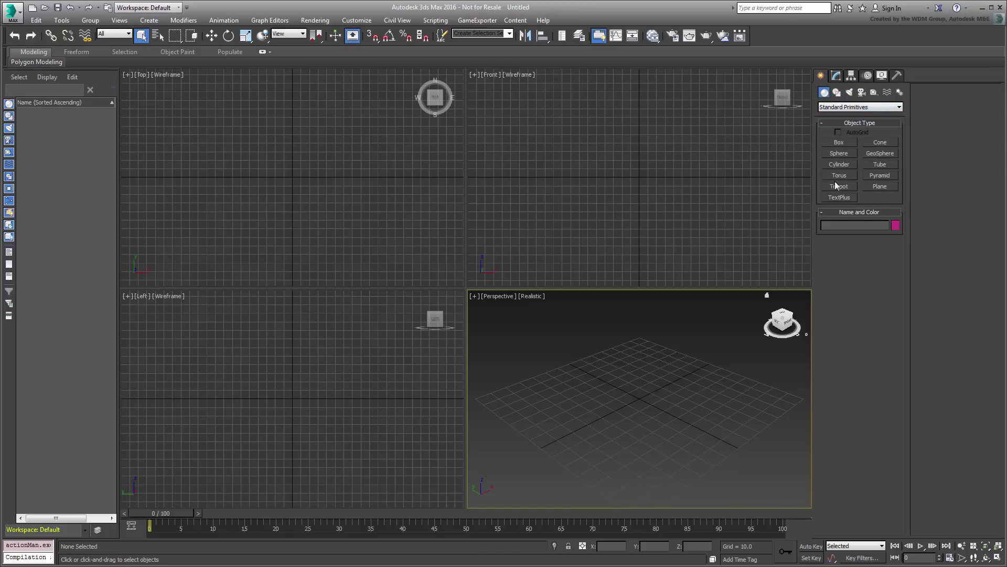
left_click(838, 198)
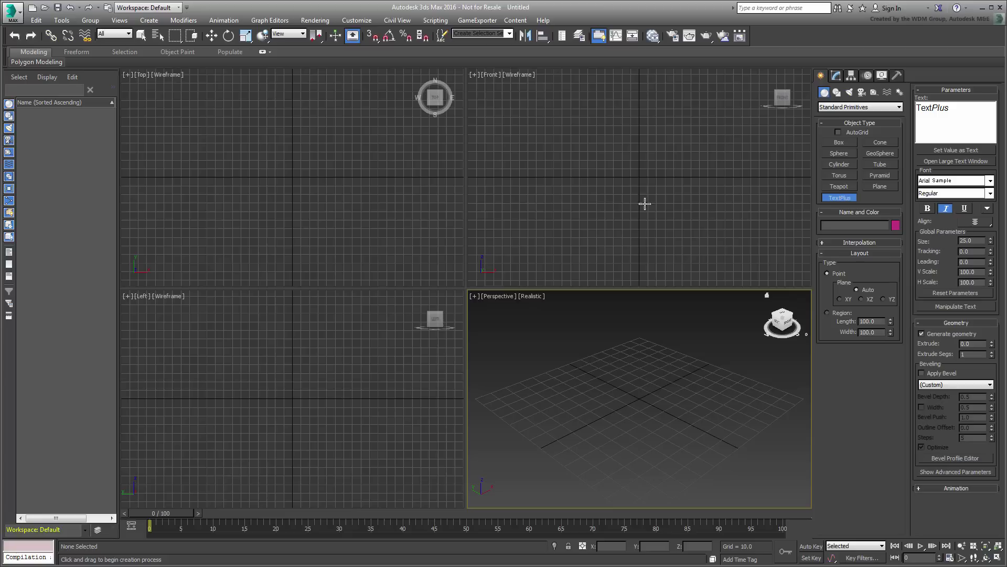
left_click(638, 176)
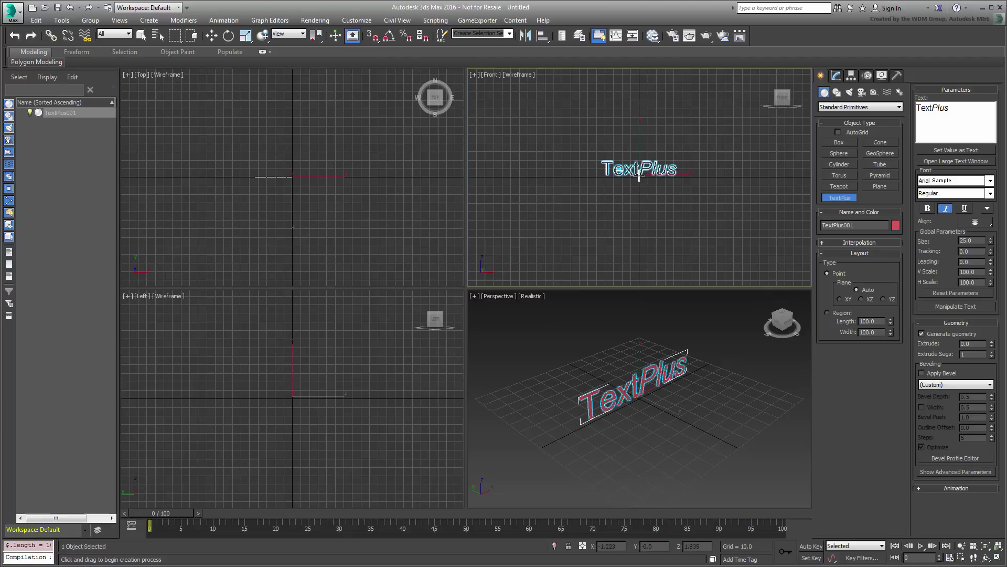
left_click(895, 226)
left_click(445, 262)
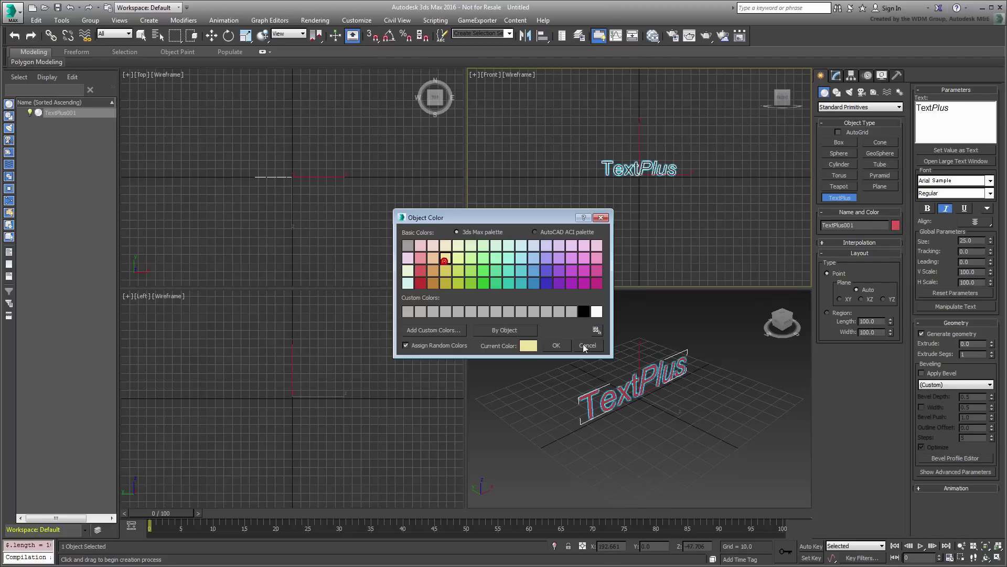
left_click(556, 346)
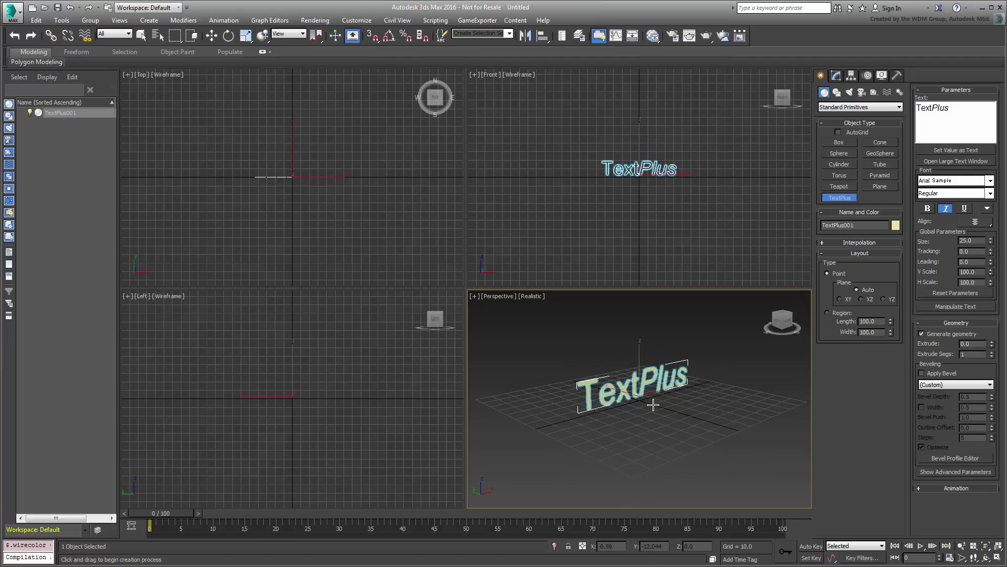
scroll(653, 413, "up", 3)
middle_click_drag(660, 409, 678, 450)
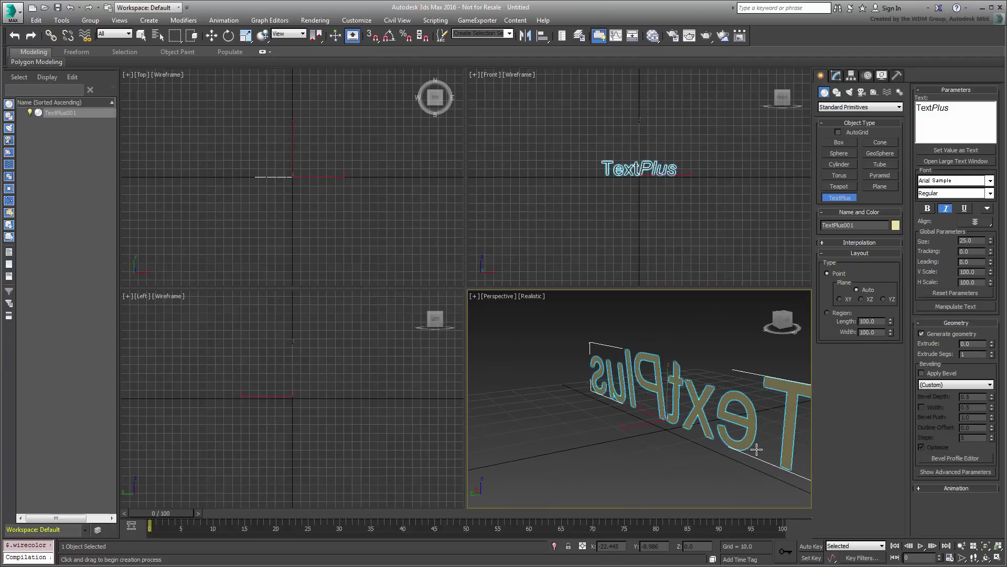
right_click(678, 449)
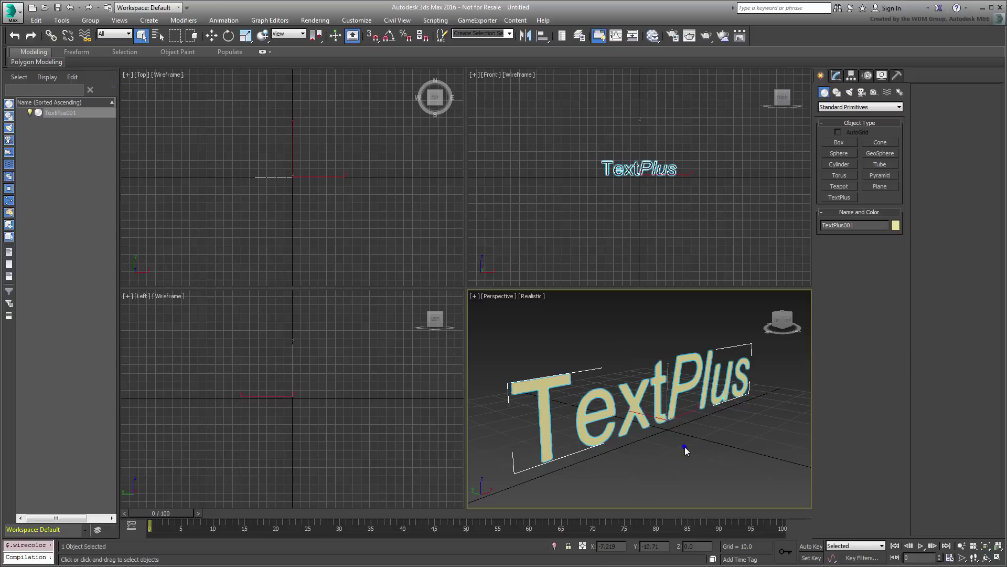
scroll(682, 436, "down", 2)
middle_click_drag(680, 440, 659, 438)
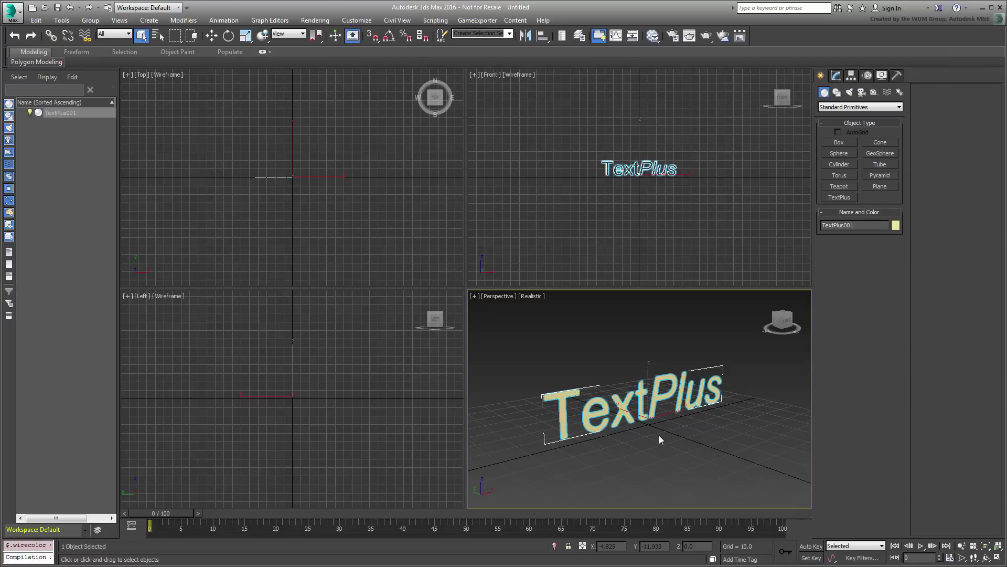
Replace the default text with '3ds Max 2016 Ext. 1' in the Modify panel's Text box
left_click(835, 76)
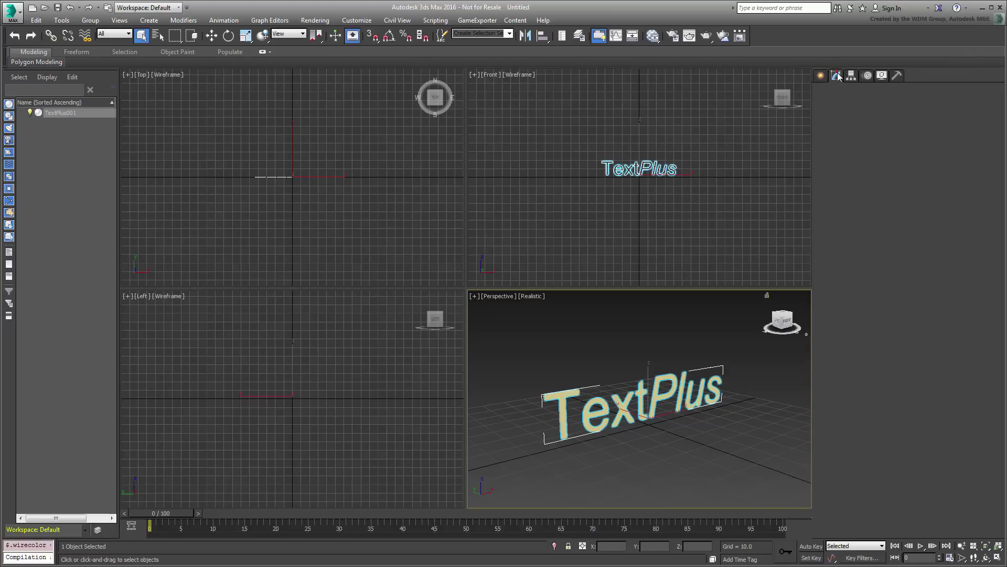
left_click(848, 438)
left_click_drag(866, 338, 811, 336)
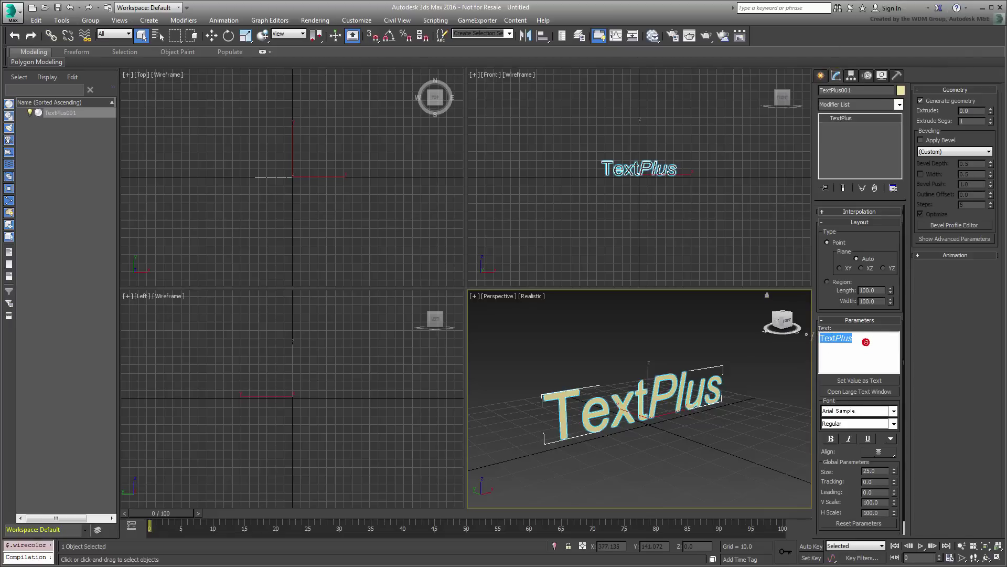
type("3ds Max")
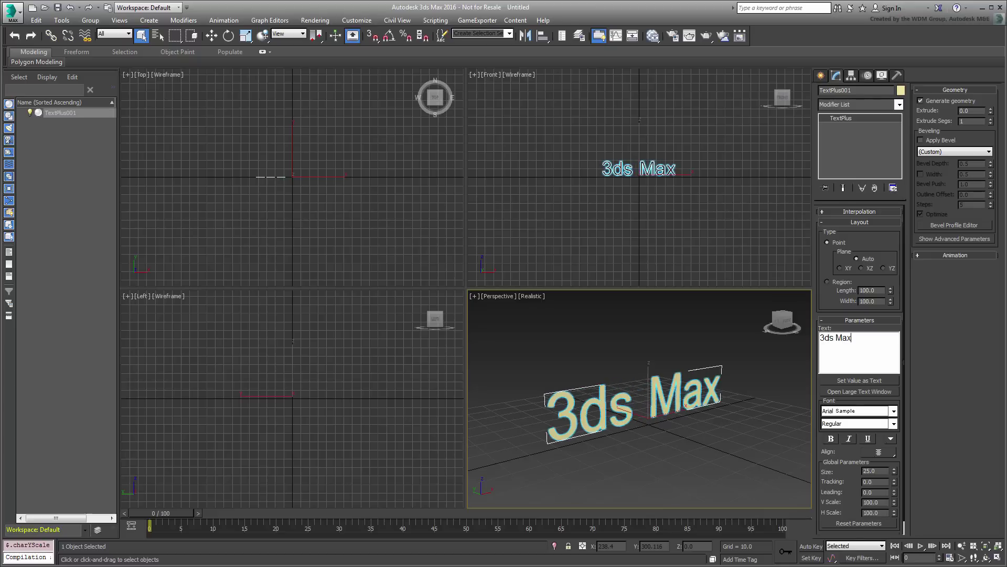
type(" 2016 Ext. 1")
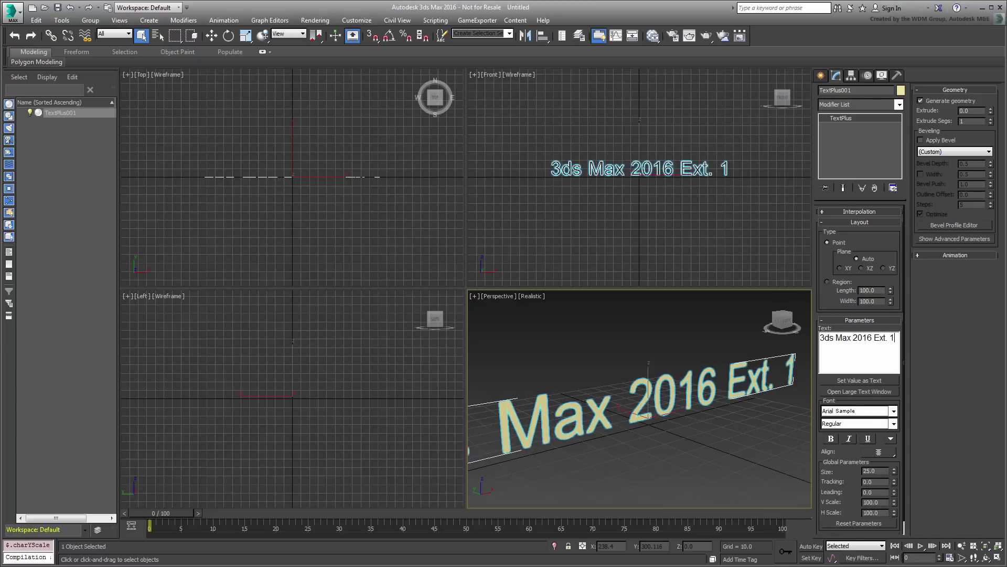
scroll(648, 369, "down", 3)
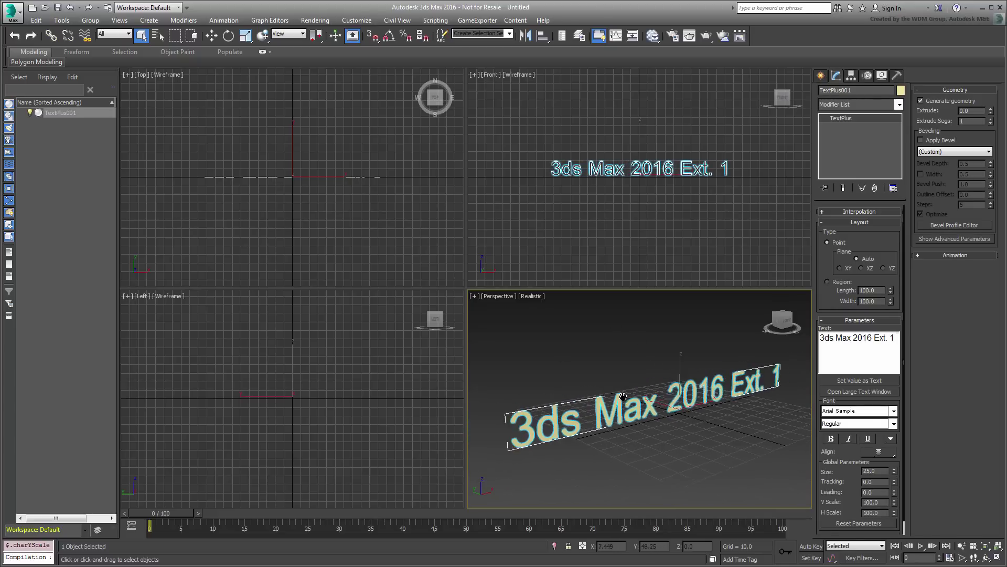
middle_click_drag(648, 385, 630, 406)
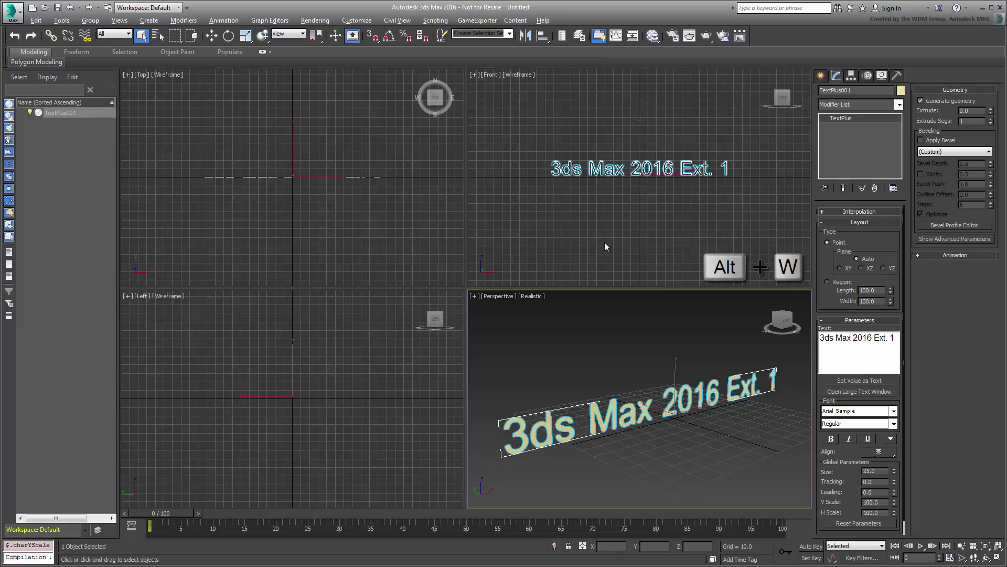
Maximize the Front view on the text, test Size and V/H Scale, then reset both scales to 100
key("alt+w")
scroll(487, 280, "up", 2)
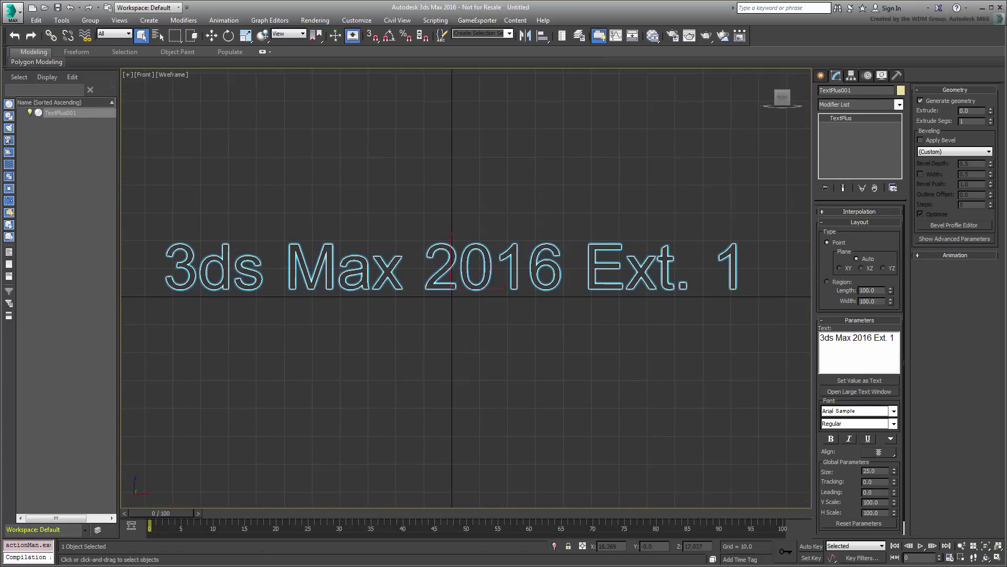
middle_click_drag(482, 238, 488, 285)
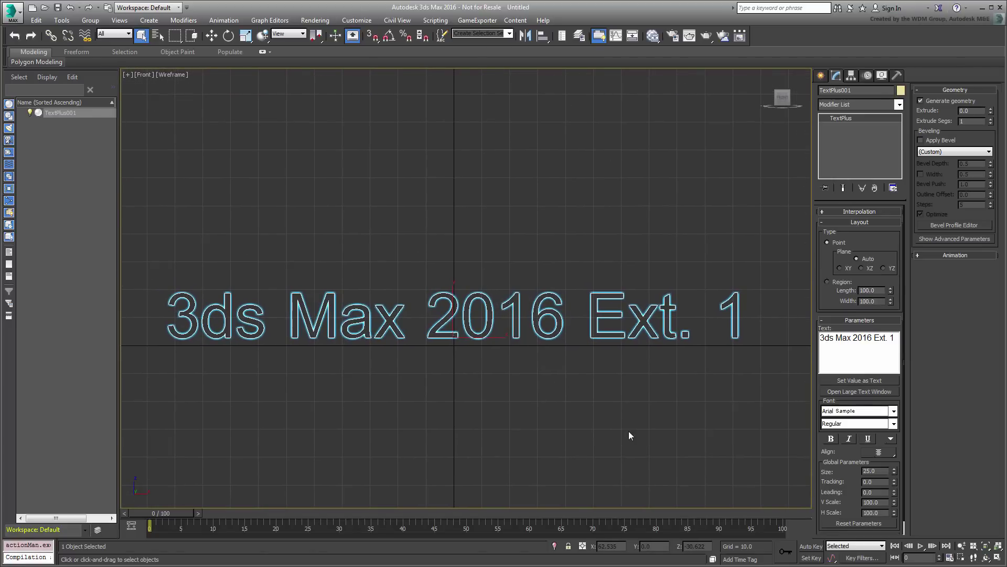
mouse_move(896, 473)
left_mouse_down()
mouse_move(894, 488)
mouse_move(894, 472)
left_mouse_up()
left_click_drag(894, 502, 900, 385)
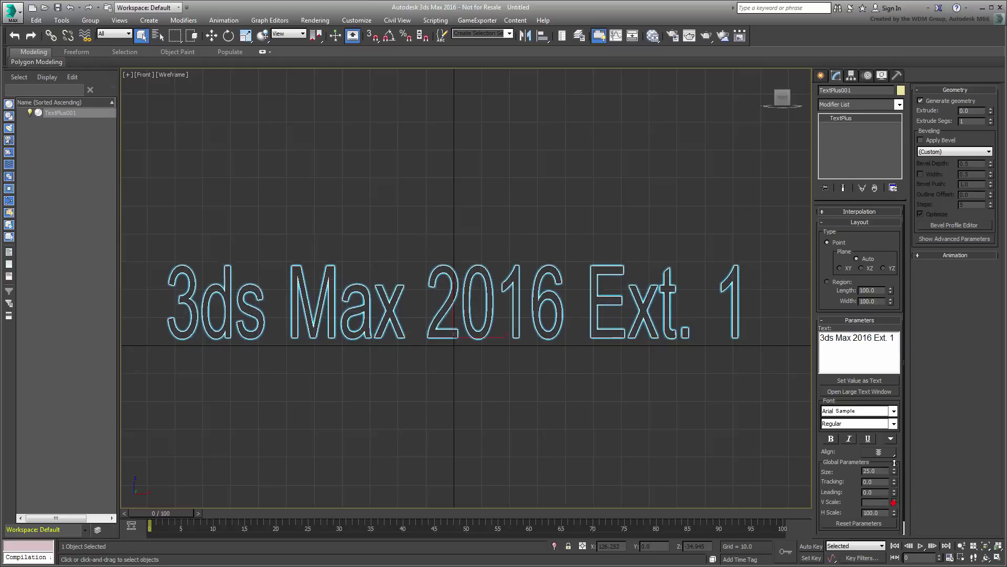
right_click(894, 502)
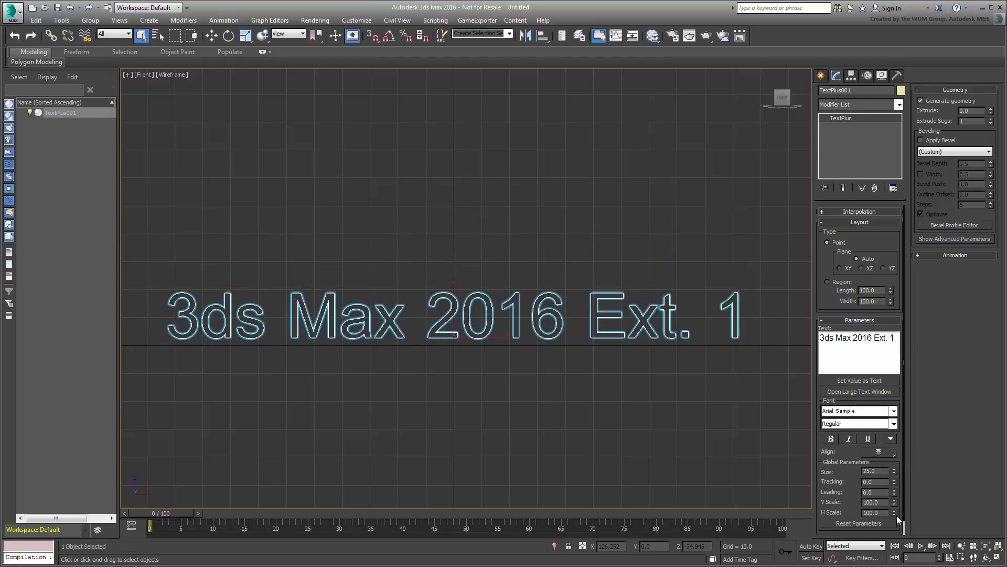
mouse_move(894, 513)
left_mouse_down()
mouse_move(895, 496)
mouse_move(915, 556)
left_mouse_up()
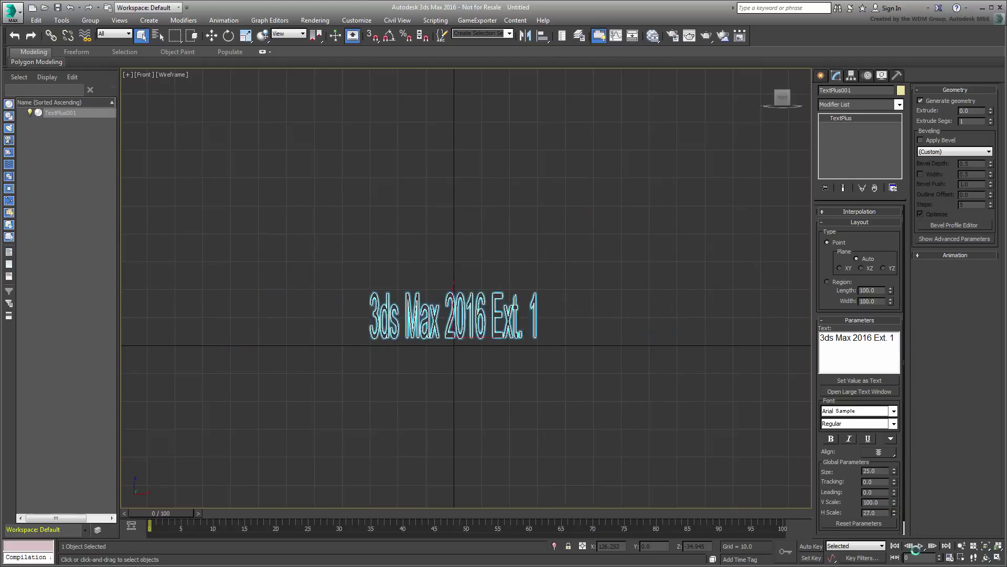
right_click(894, 512)
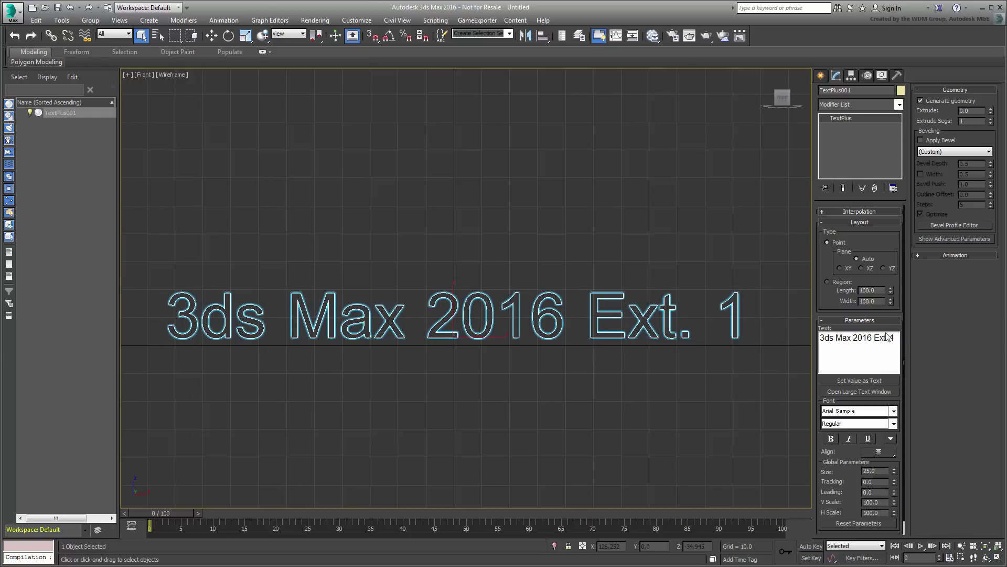
Make 2016 bold italic and Ext. 1 italic
double_click(862, 337)
left_click(832, 439)
left_click(848, 439)
double_click(885, 338)
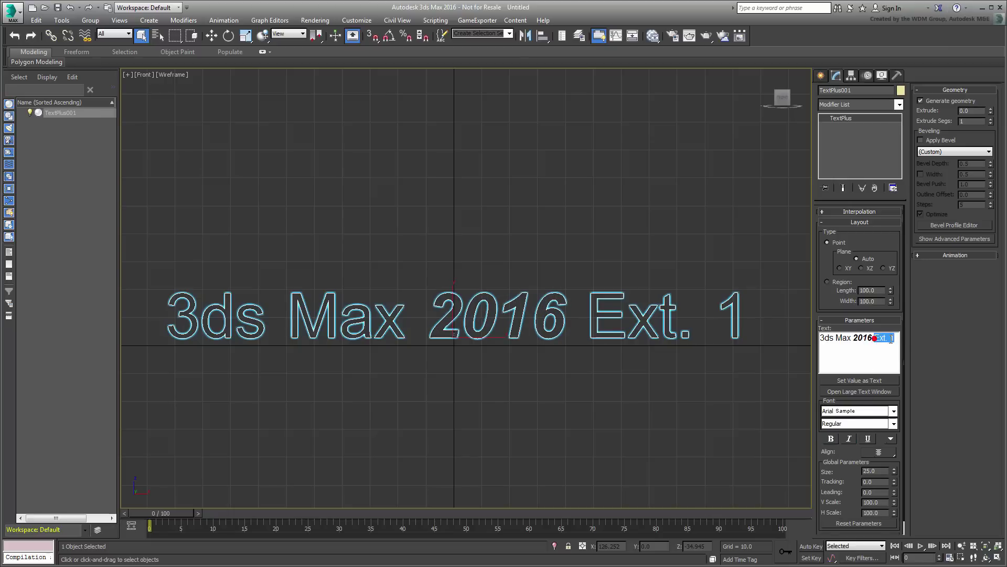
left_click(848, 438)
left_click(854, 359)
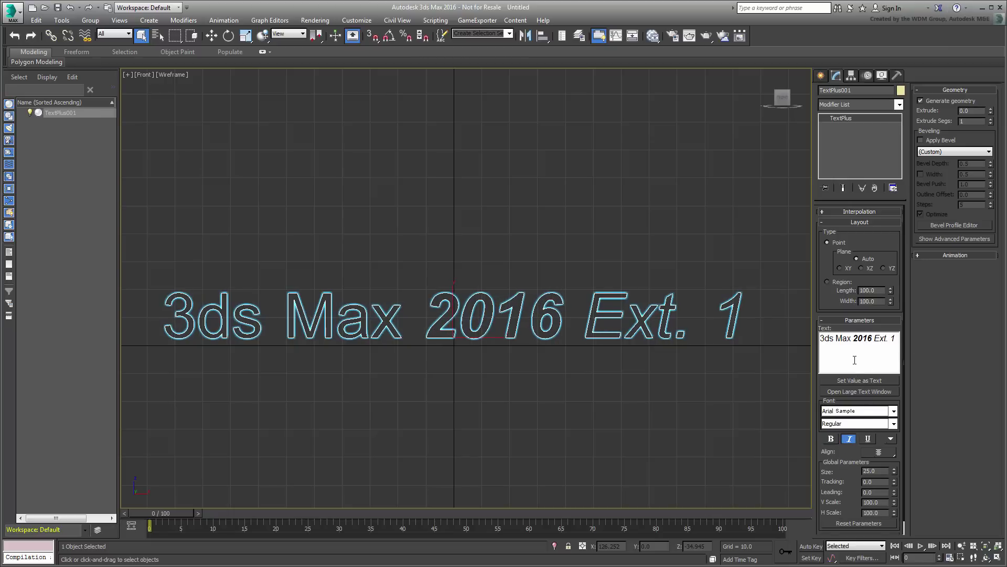
Set '3ds Max' to Arial Black, try its size, and check Ext. 1's formatting
left_click_drag(852, 339, 820, 338)
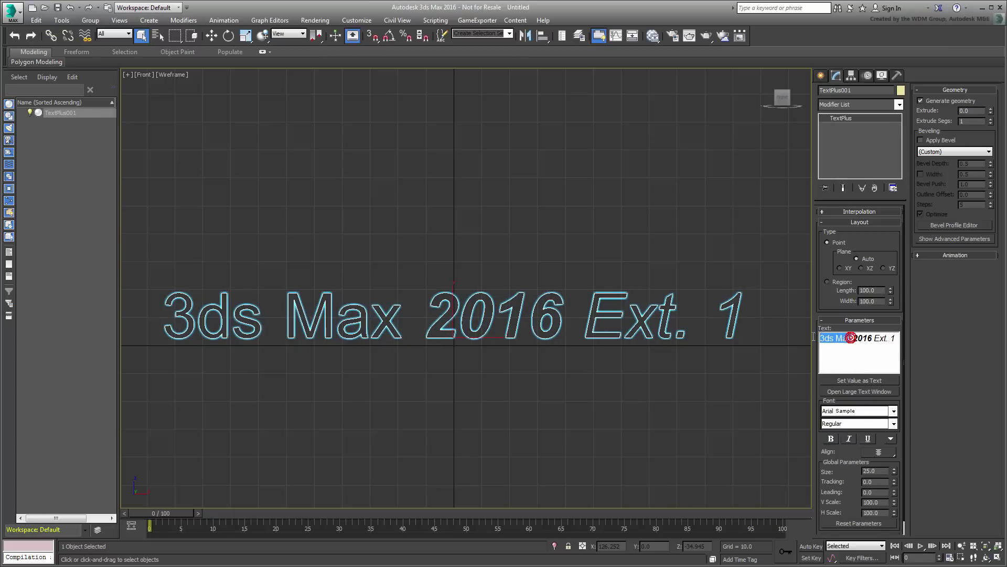
left_click(894, 411)
left_click(846, 165)
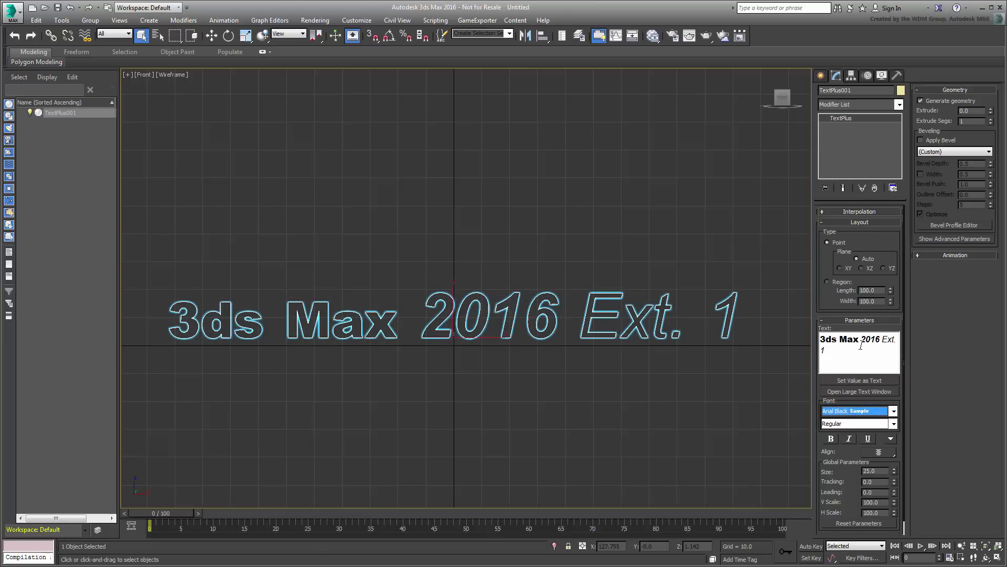
left_click_drag(860, 339, 807, 339)
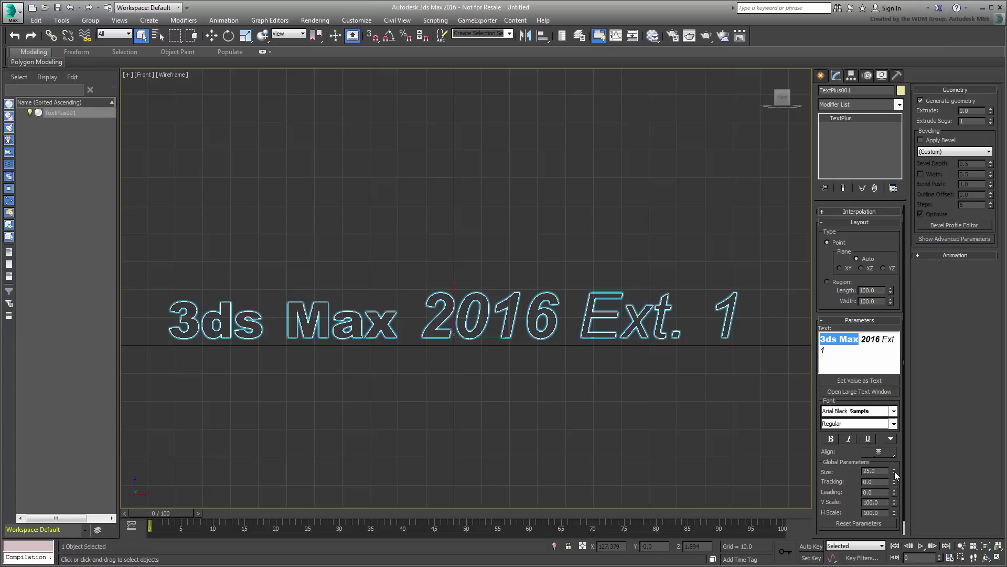
mouse_move(895, 470)
left_mouse_down()
mouse_move(894, 486)
mouse_move(895, 472)
left_mouse_up()
left_click_drag(883, 339, 892, 355)
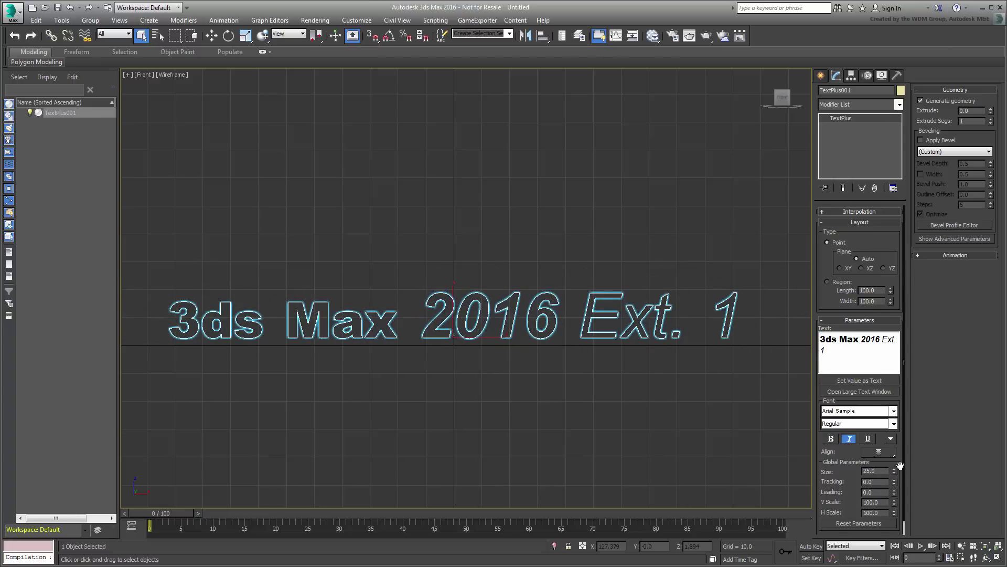
scroll(902, 470, "down", 1)
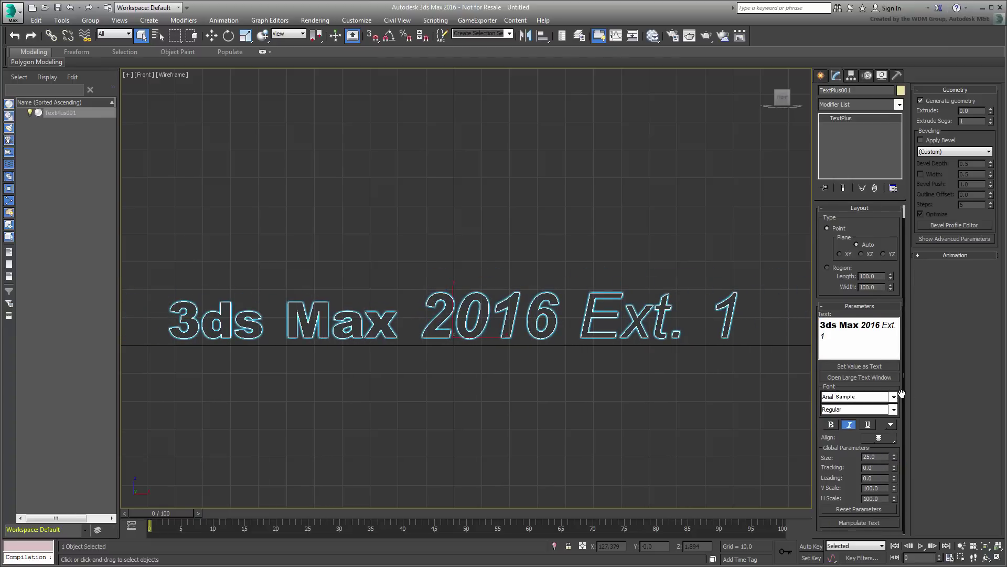
With Manipulate Text, shrink Ext. 1, tighten its kerning and raise it like a superscript
left_click(870, 521)
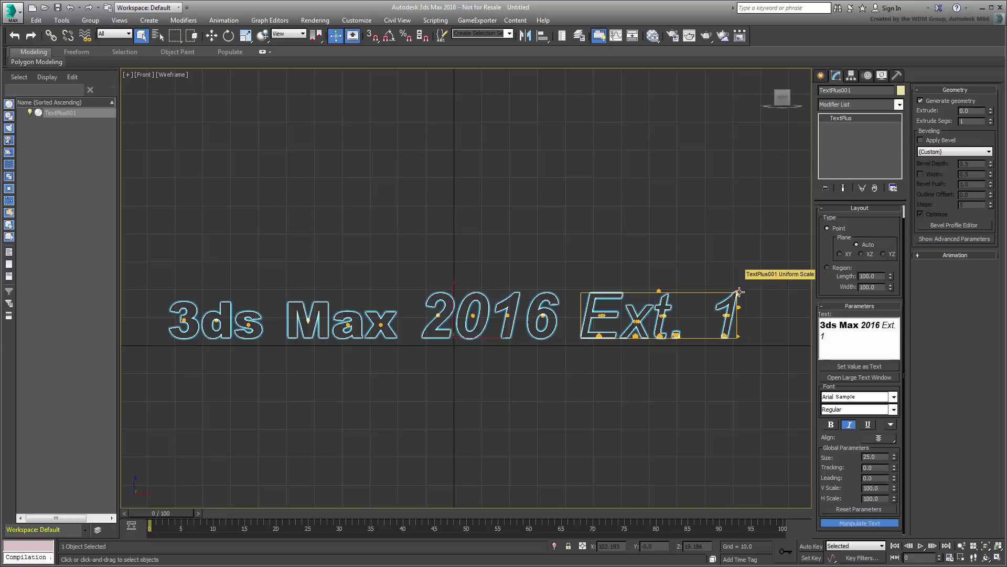
left_click_drag(741, 291, 710, 307)
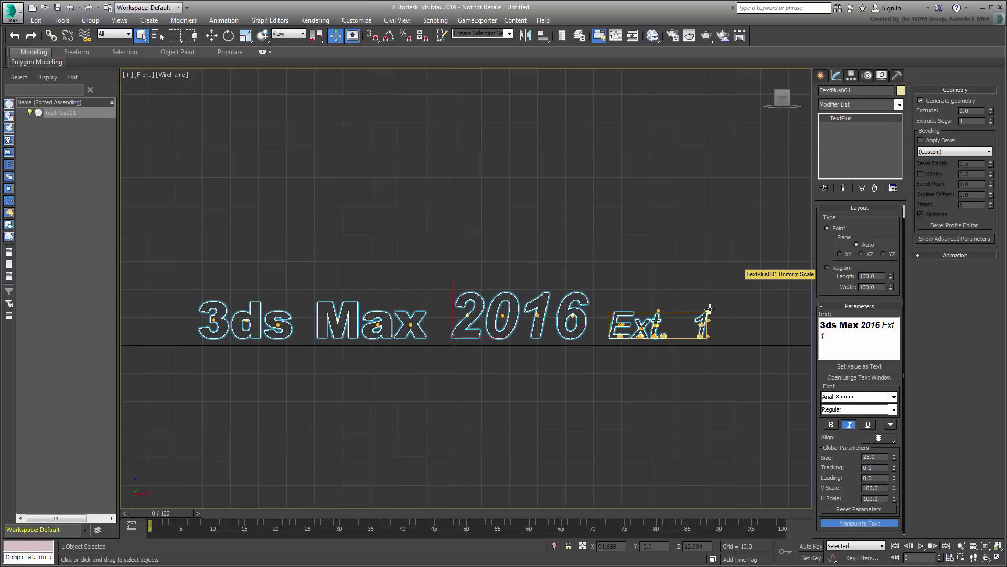
left_click_drag(657, 308, 658, 303)
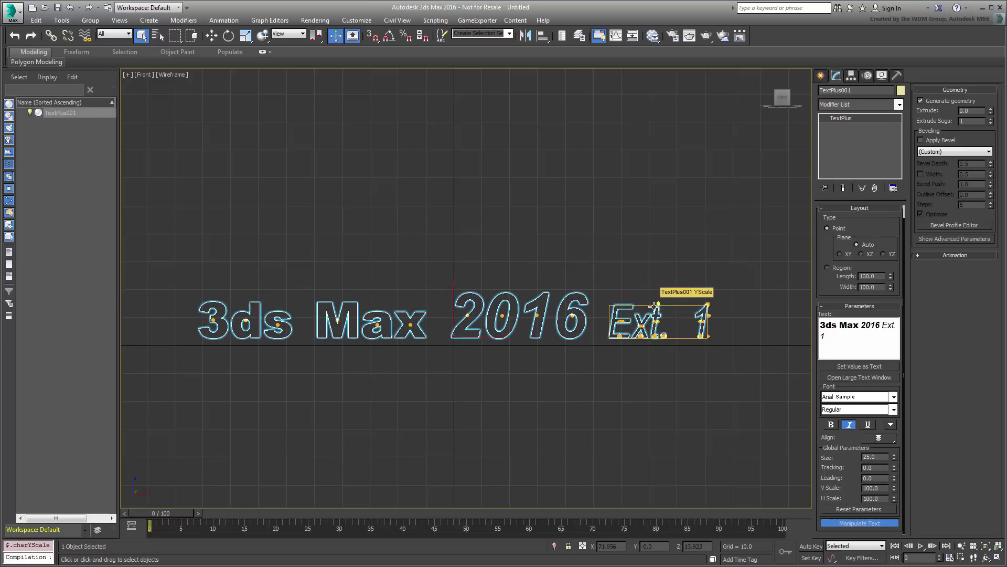
mouse_move(712, 320)
left_mouse_down()
mouse_move(779, 319)
mouse_move(693, 321)
mouse_move(710, 323)
left_mouse_up()
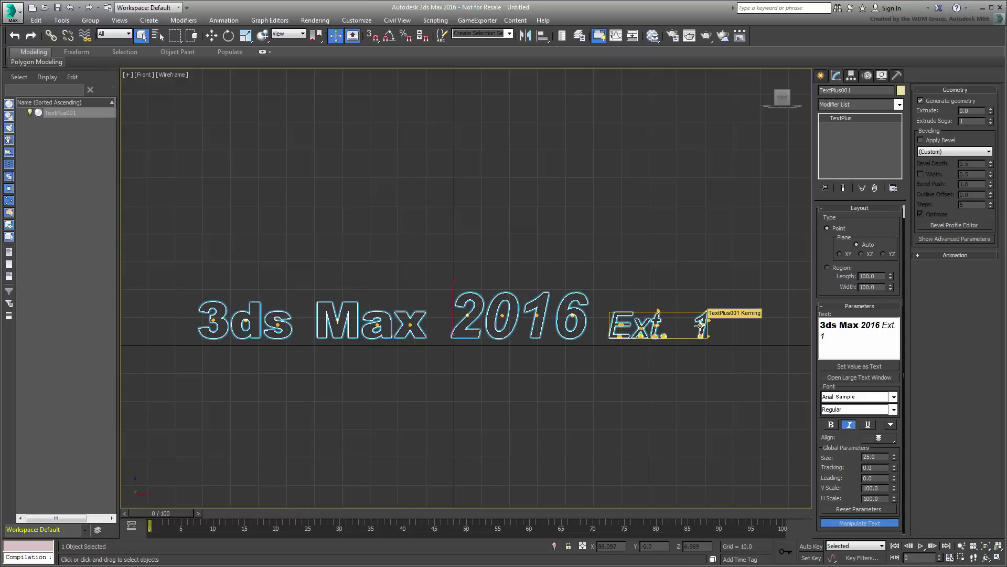
mouse_move(701, 322)
left_mouse_down()
mouse_move(711, 325)
mouse_move(700, 322)
left_mouse_up()
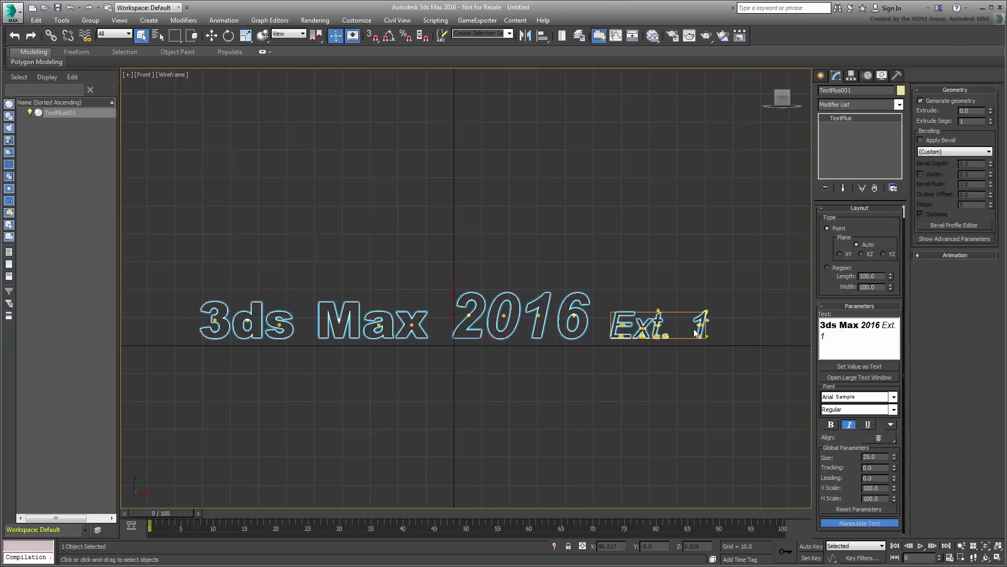
left_click_drag(701, 324, 691, 323)
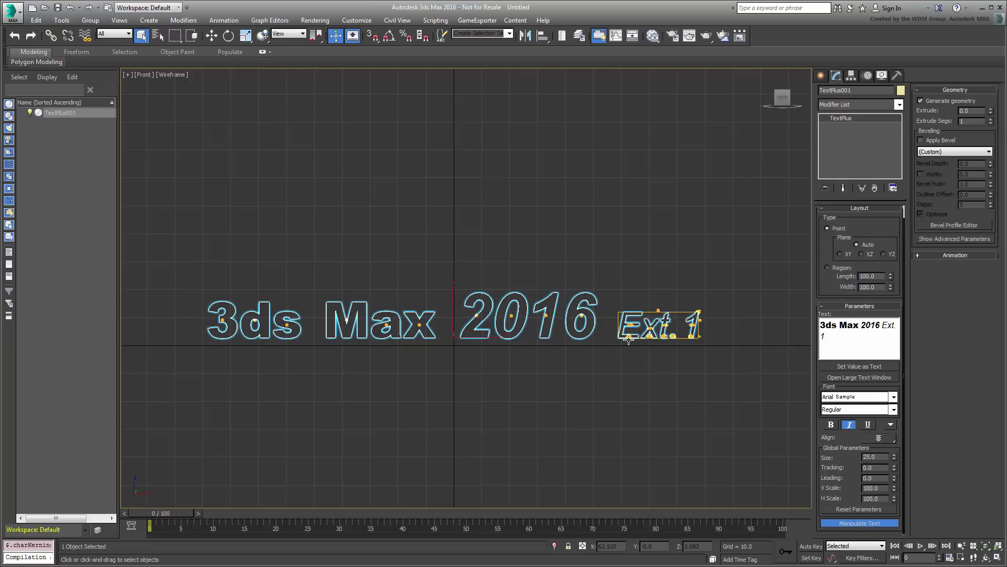
left_click_drag(626, 336, 632, 296)
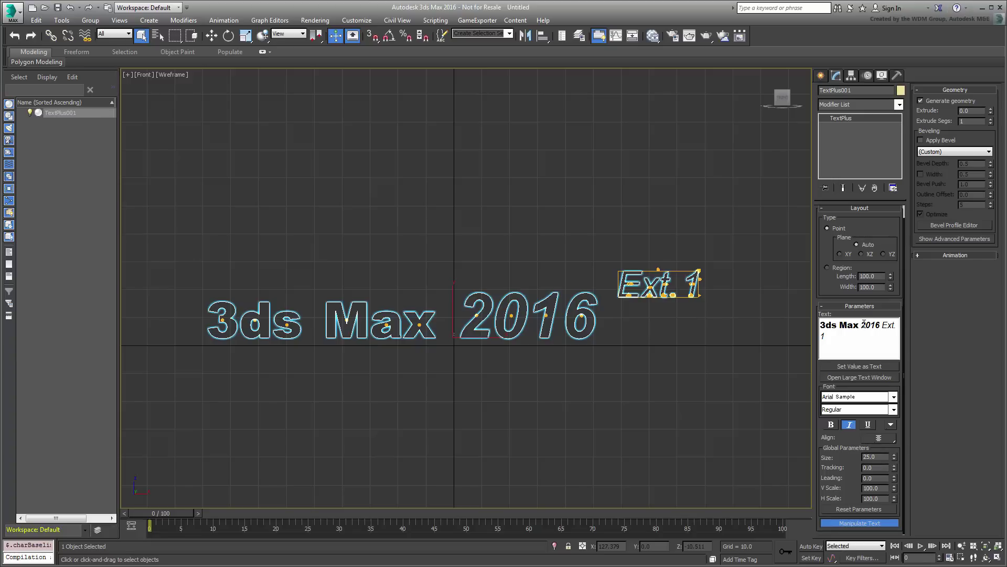
Stretch 2016 taller, then turn Manipulate Text off
left_click_drag(862, 325, 882, 324)
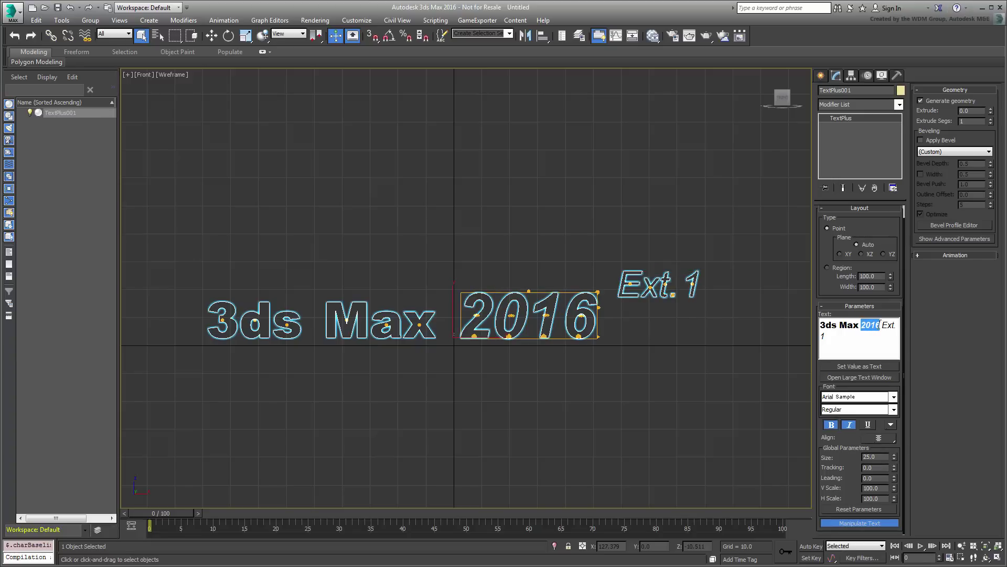
left_click_drag(530, 291, 527, 271)
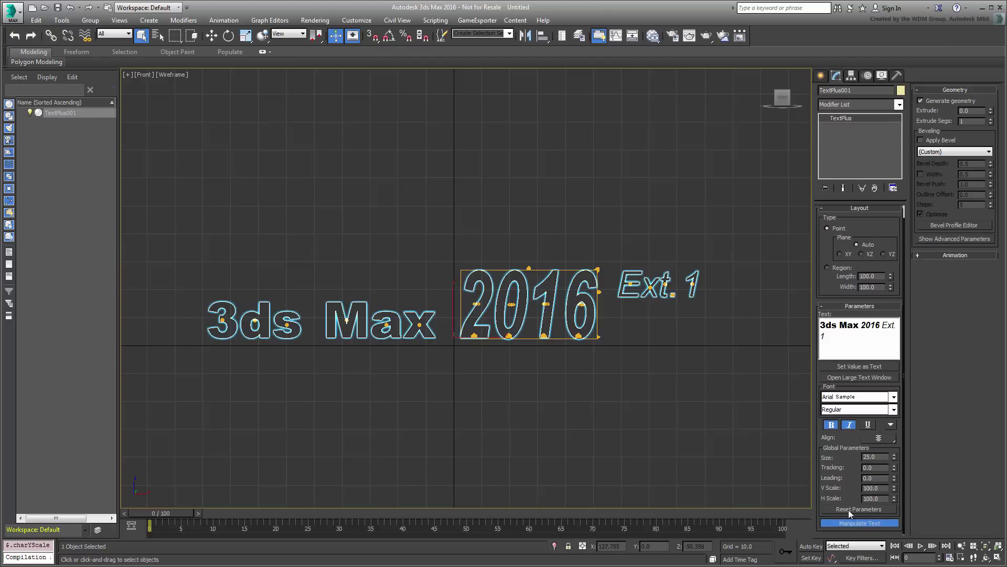
left_click(858, 524)
middle_click_drag(602, 382, 604, 388)
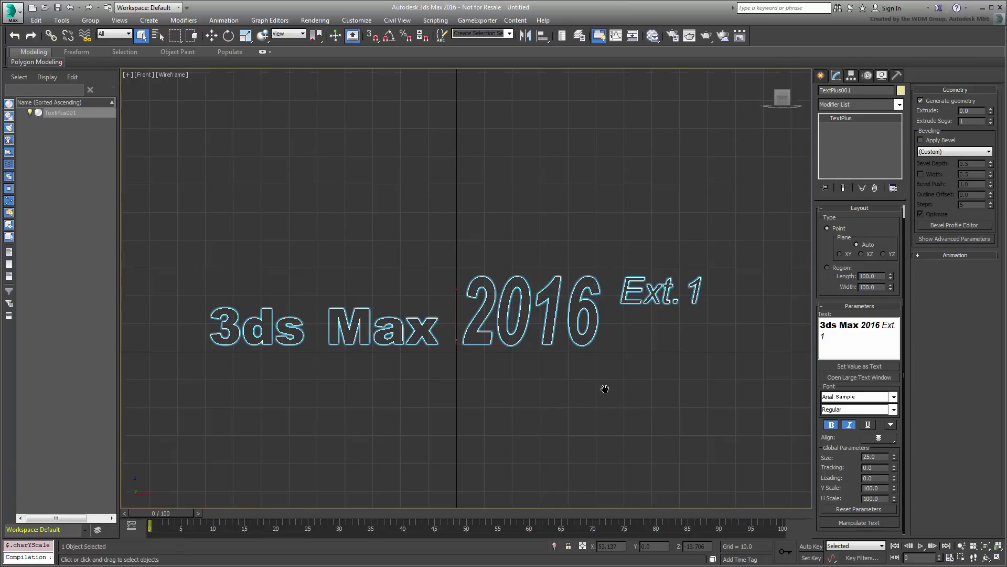
Maximize the Perspective view, orbit to an angled view, and render a preview of the flat title
key("alt+w")
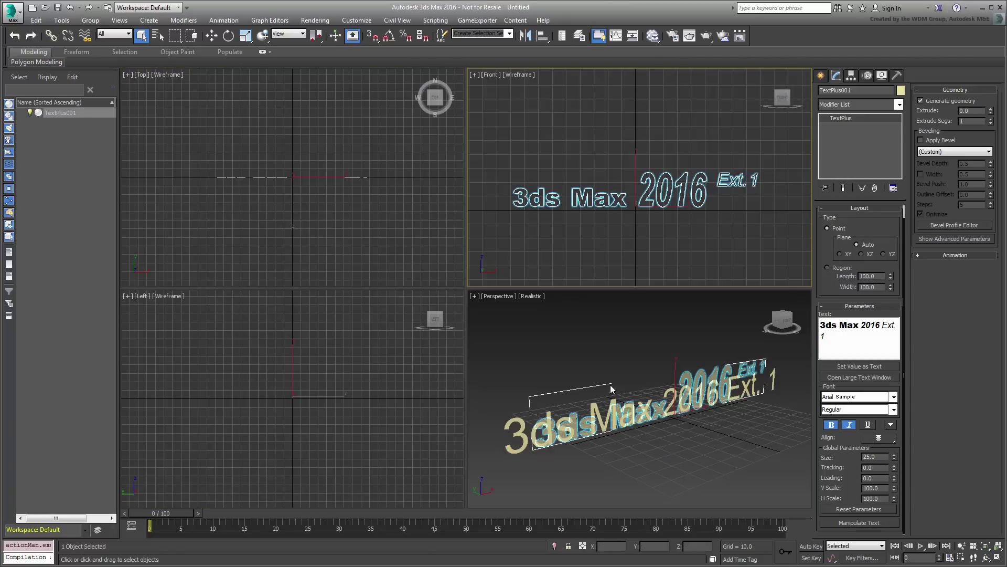
right_click(610, 385)
key("alt+w")
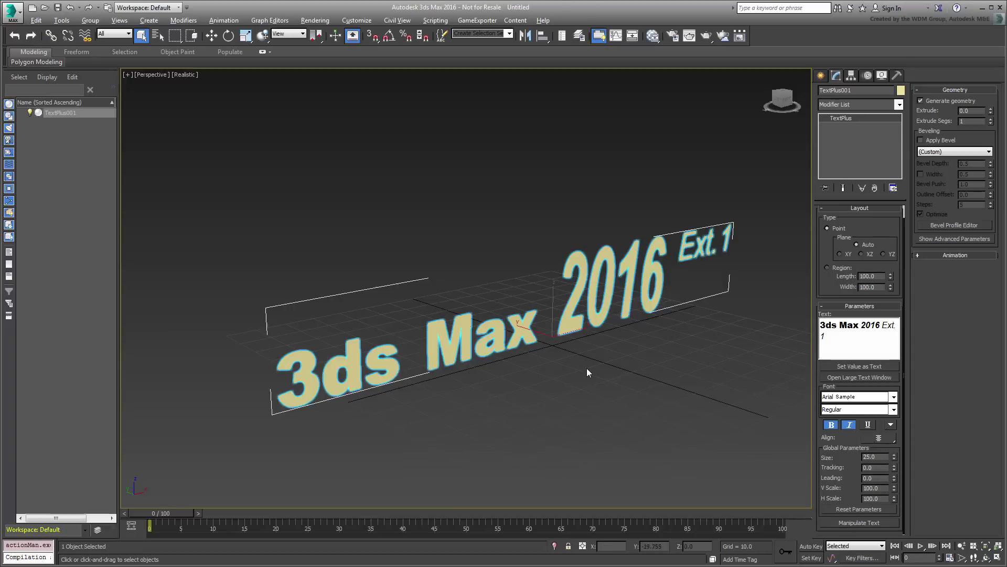
scroll(586, 368, "up", 2)
scroll(595, 355, "down", 2)
middle_click_drag(595, 355, 575, 373, "alt")
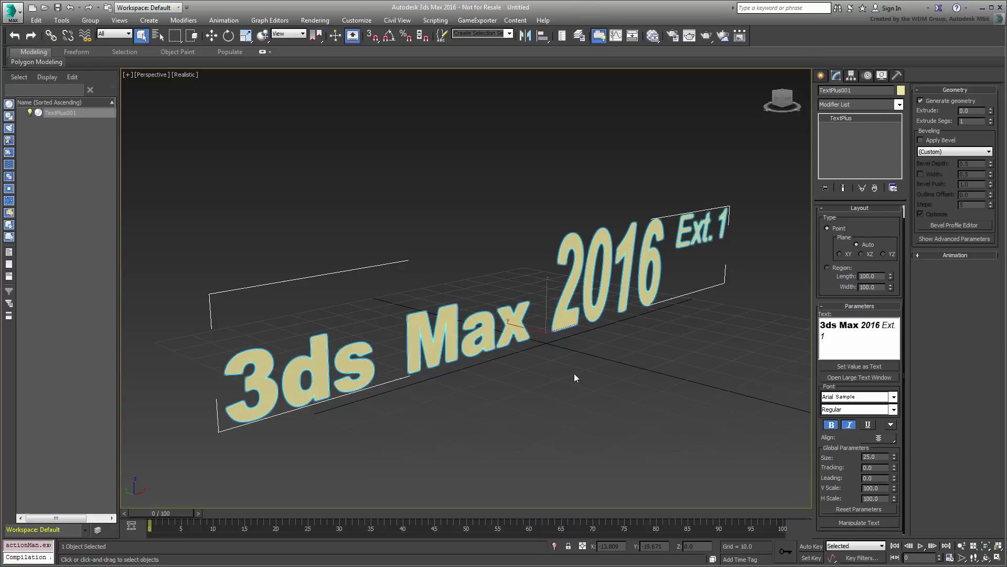
left_click(703, 34)
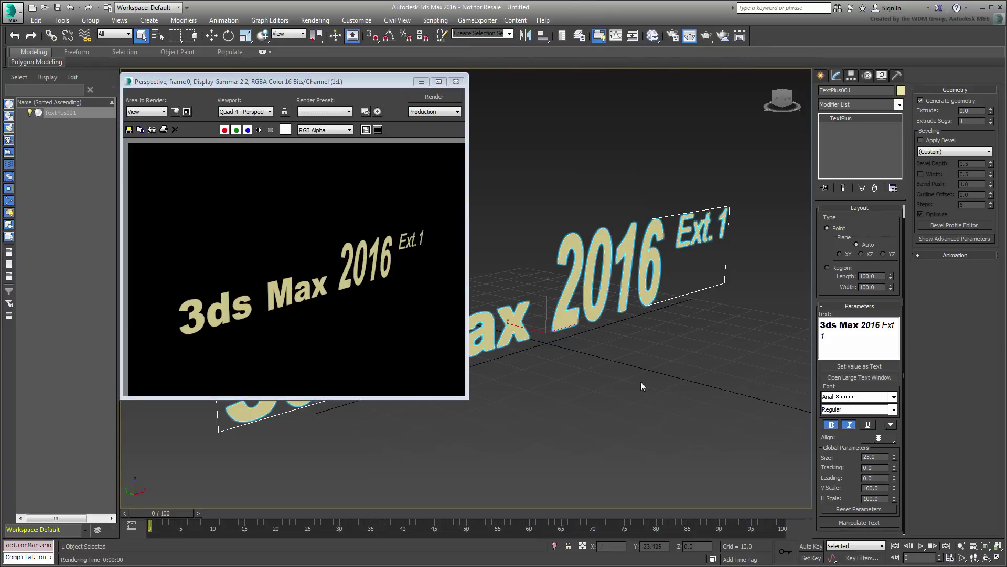
left_click(456, 81)
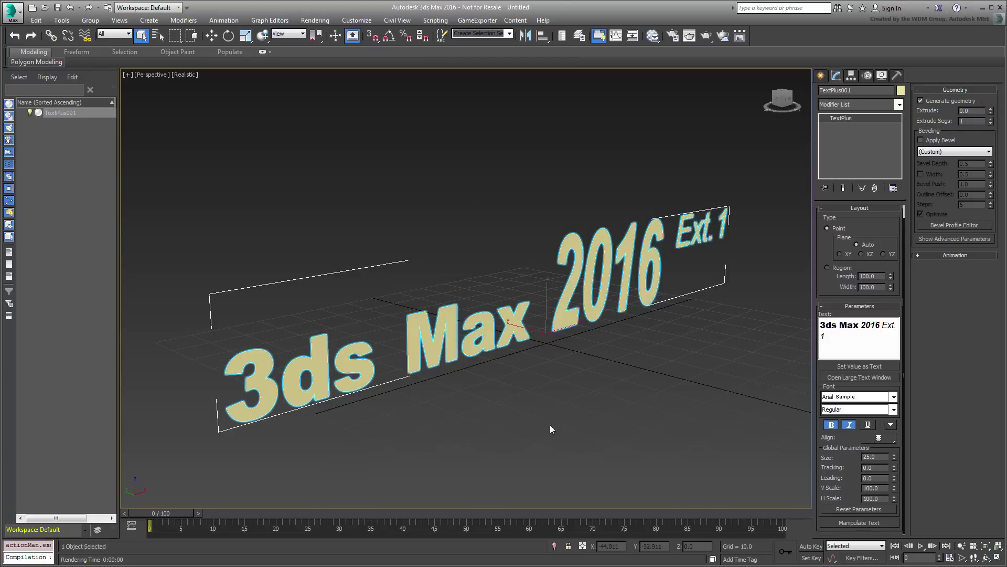
Extrude the title letters to about 3.27 and inspect the depth close up on 'Max'
middle_click_drag(405, 412, 486, 397, "alt")
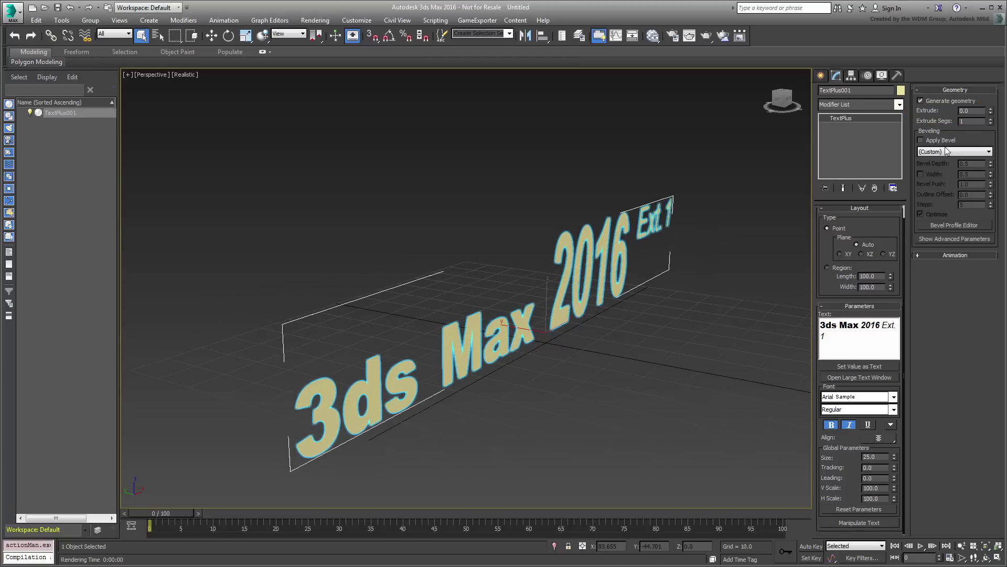
left_click_drag(992, 110, 993, 87)
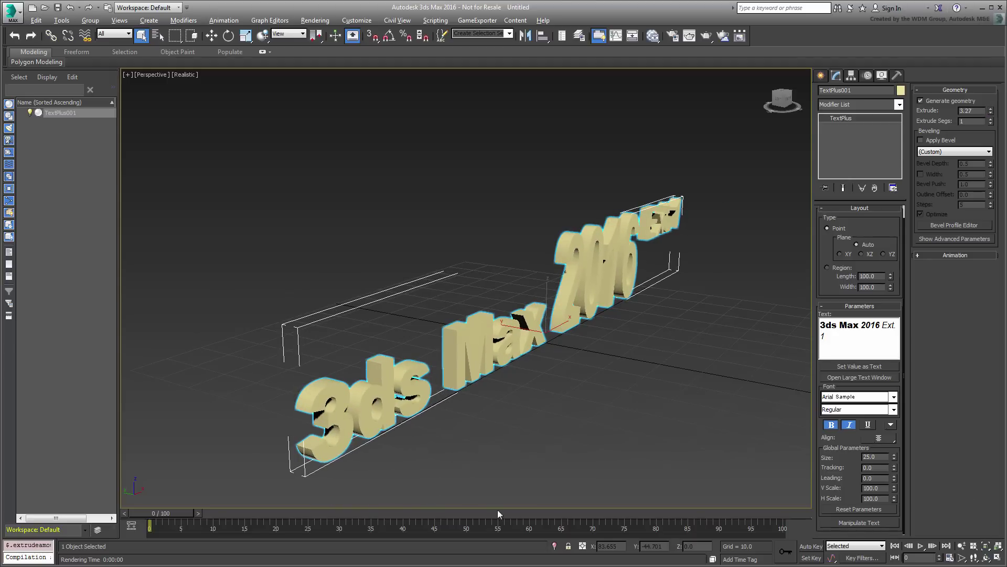
middle_click_drag(529, 444, 444, 441, "alt")
scroll(445, 441, "up", 5)
mouse_move(545, 357)
middle_mouse_down()
mouse_move(578, 423)
mouse_move(594, 434)
middle_mouse_up()
scroll(594, 435, "up", 1)
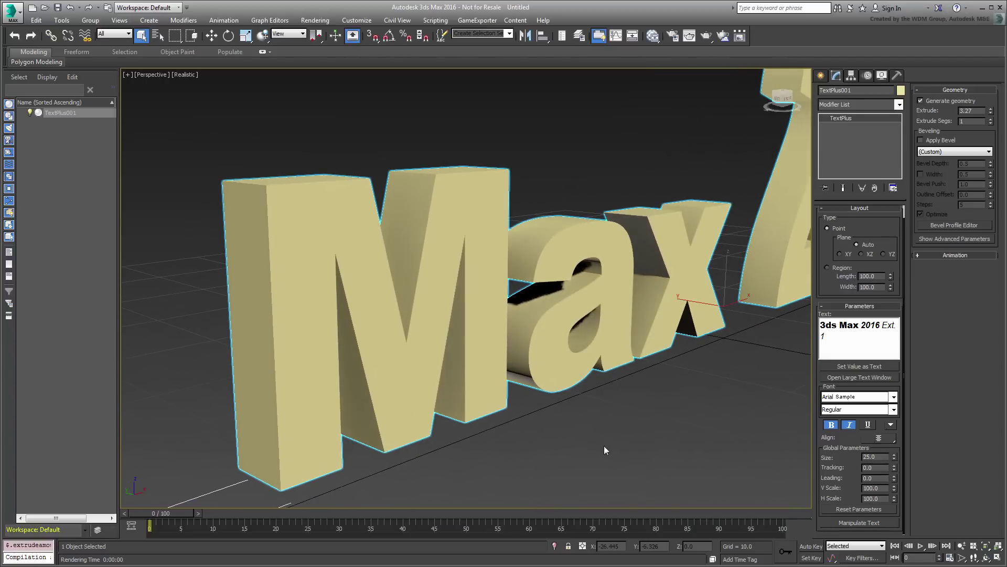
Enable bevelling and try the Concave, Convex, Engrave, Half Circle and Ledge profiles
left_click(921, 141)
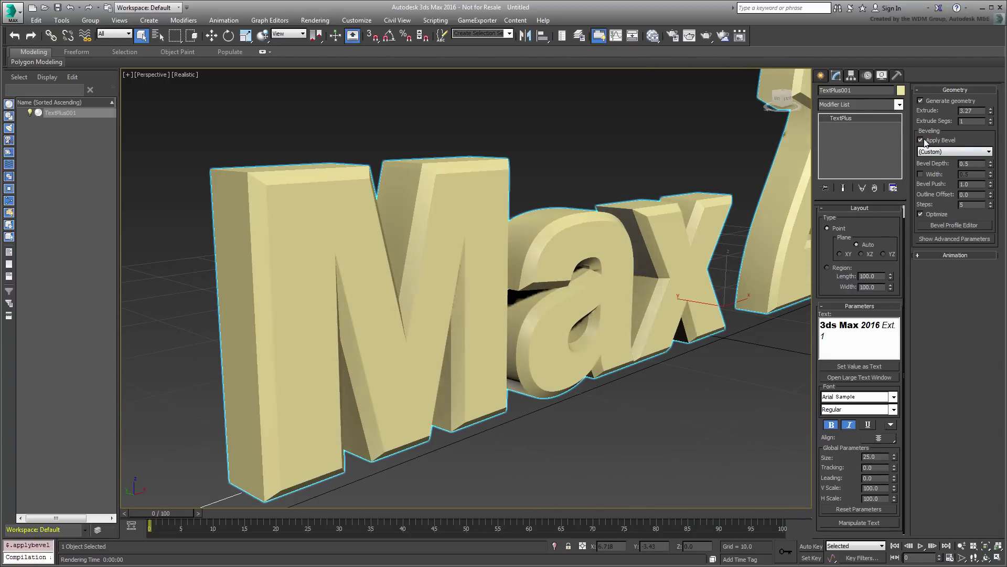
left_click(979, 152)
left_click(946, 167)
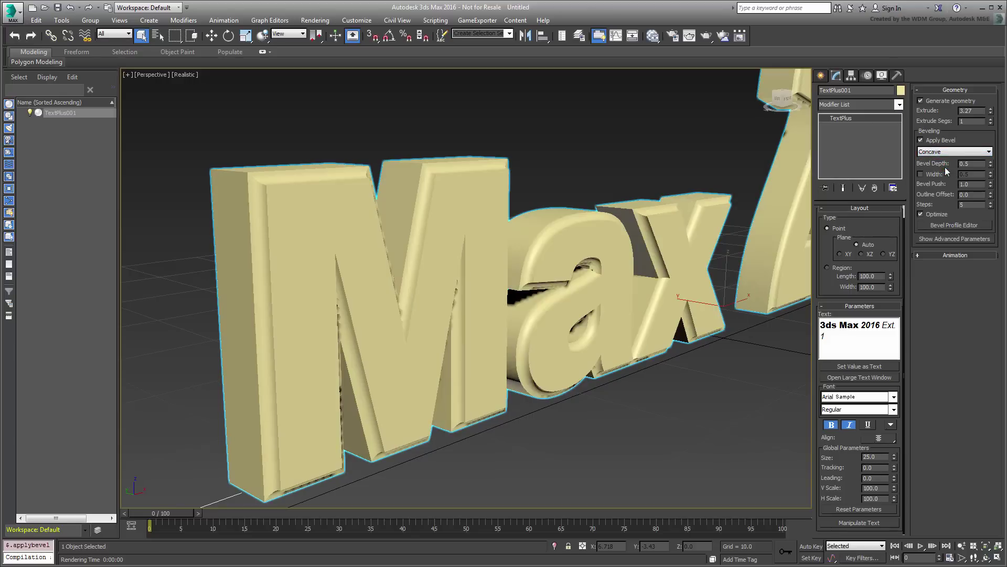
left_click(952, 152)
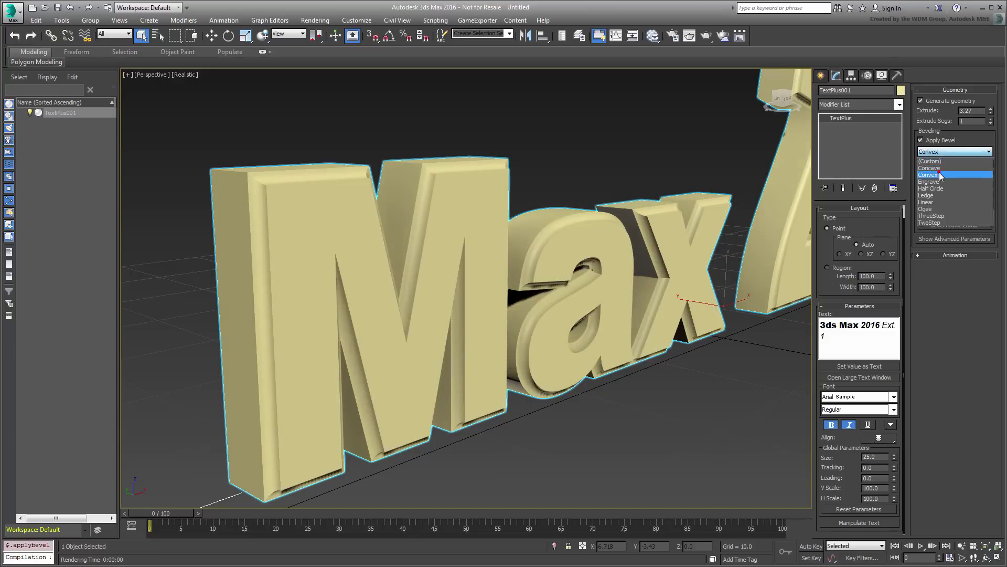
left_click(940, 176)
left_click(949, 151)
left_click(939, 182)
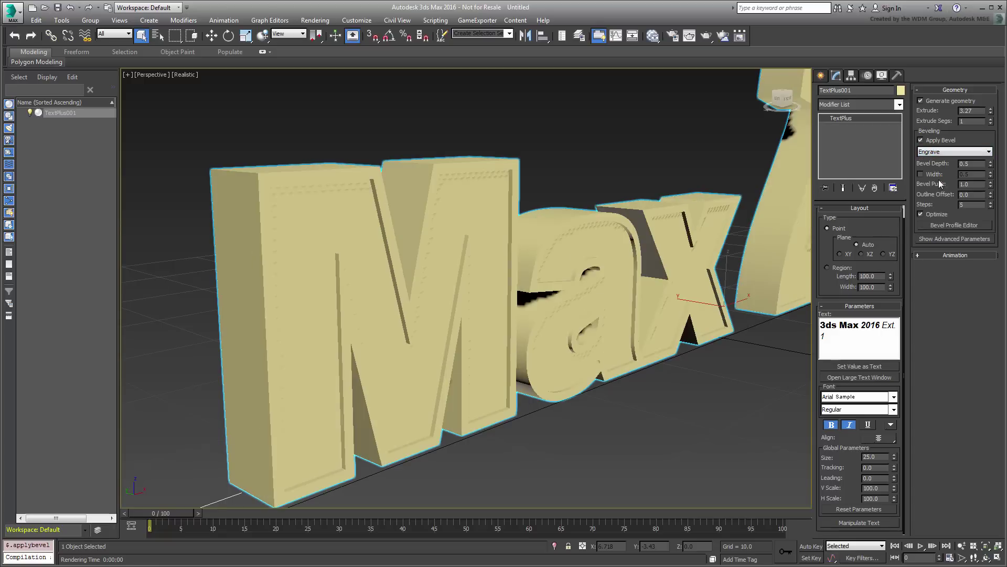
left_click(950, 152)
left_click(939, 191)
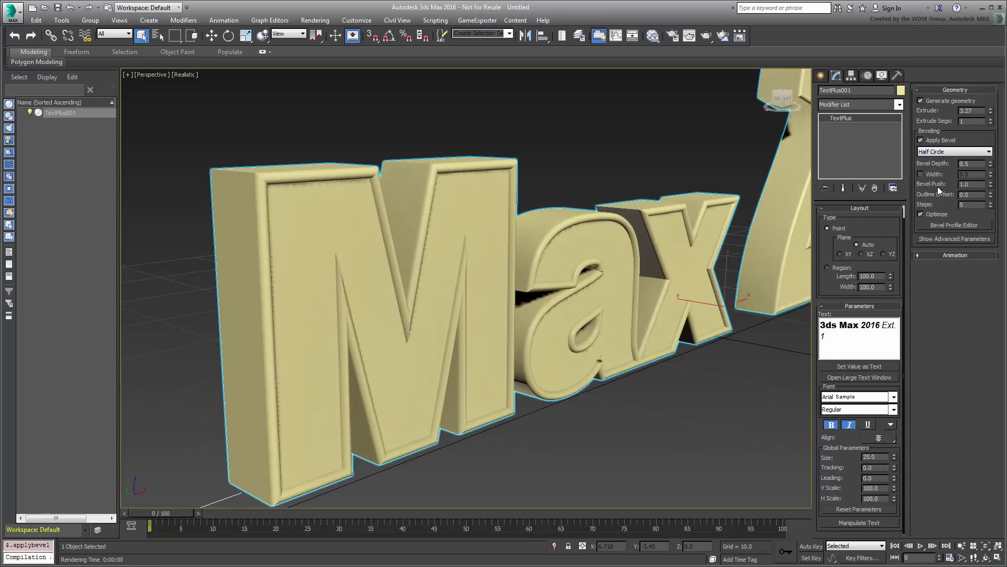
left_click(950, 152)
left_click(937, 197)
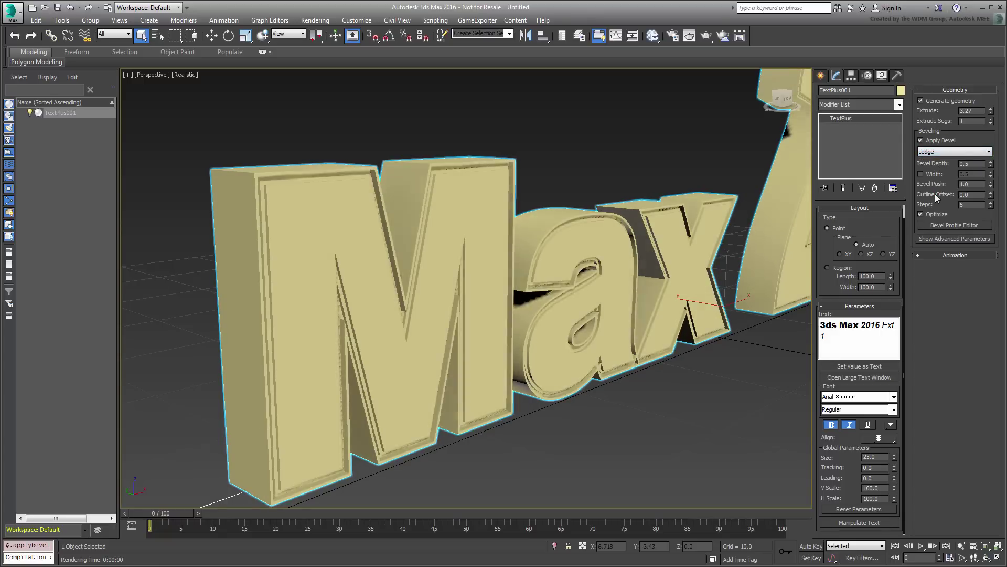
Try the Linear, Ogee, ThreeStep and TwoStep bevels, settling on Ogee
left_click(949, 152)
left_click(936, 203)
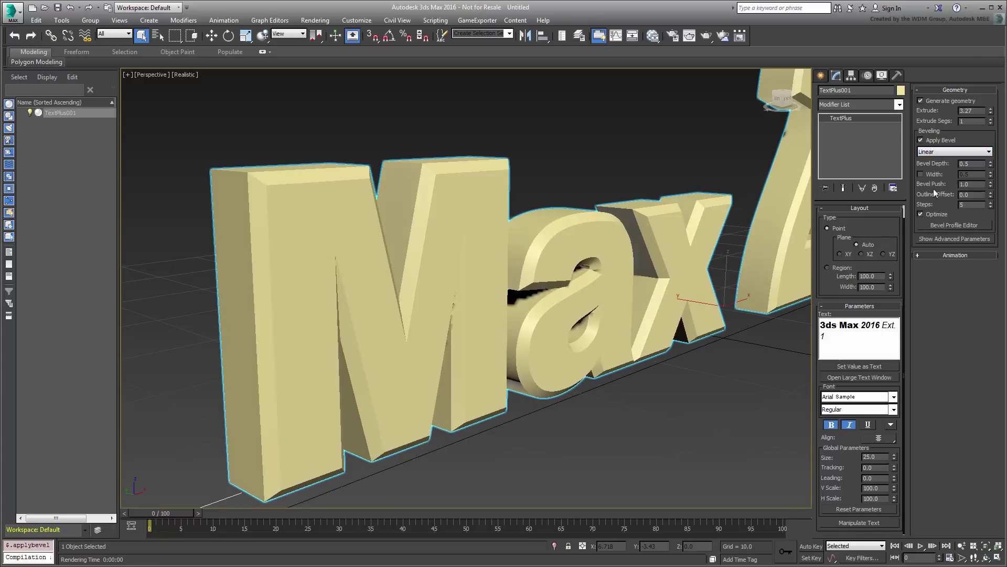
left_click(947, 153)
left_click(937, 209)
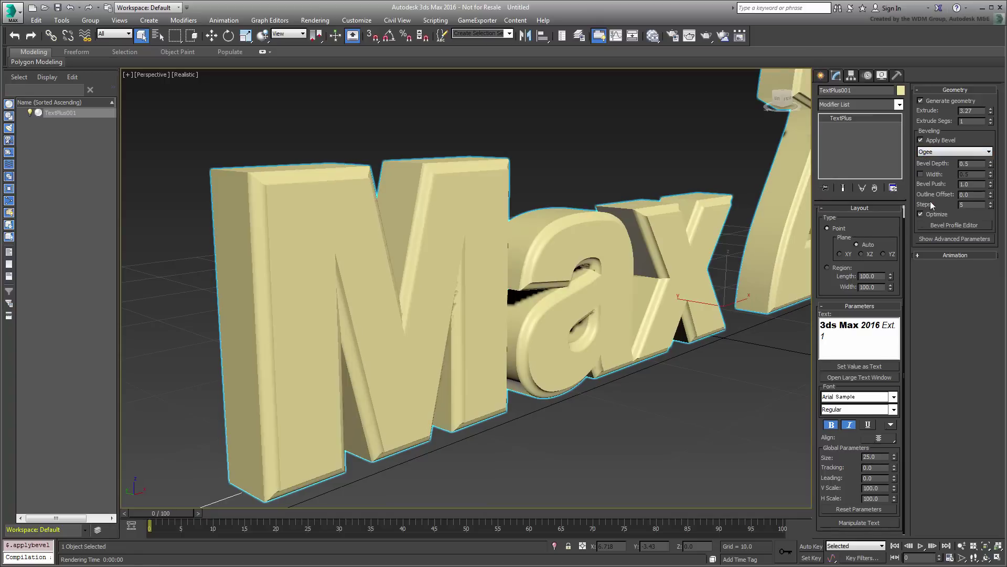
left_click(949, 153)
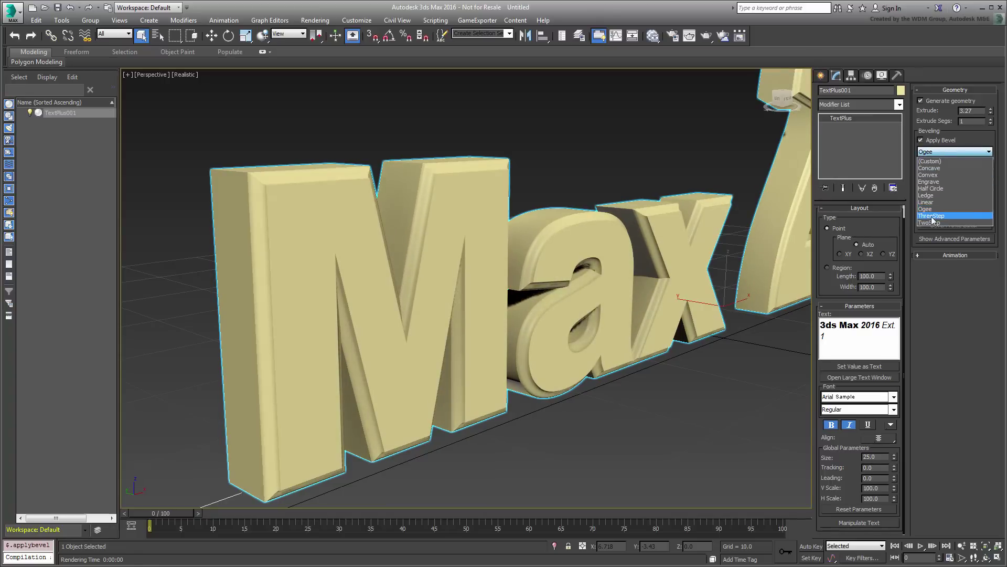
left_click(936, 221)
left_click(947, 152)
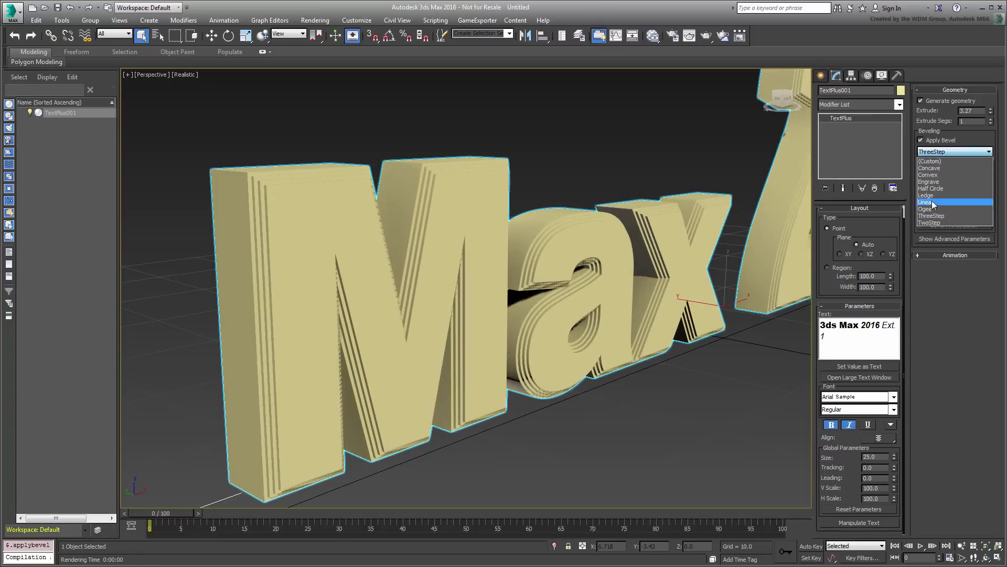
left_click(937, 225)
left_click(945, 152)
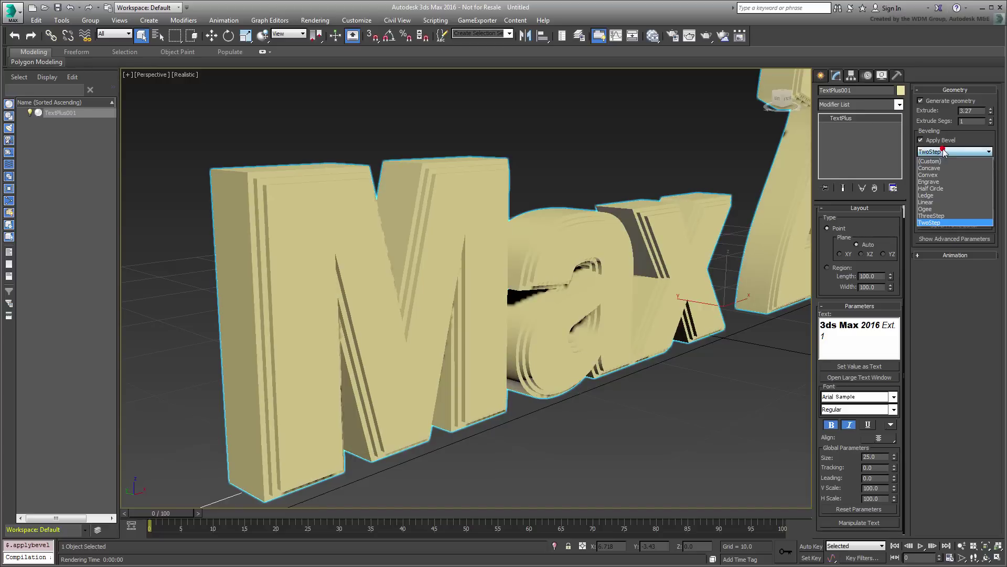
left_click(937, 211)
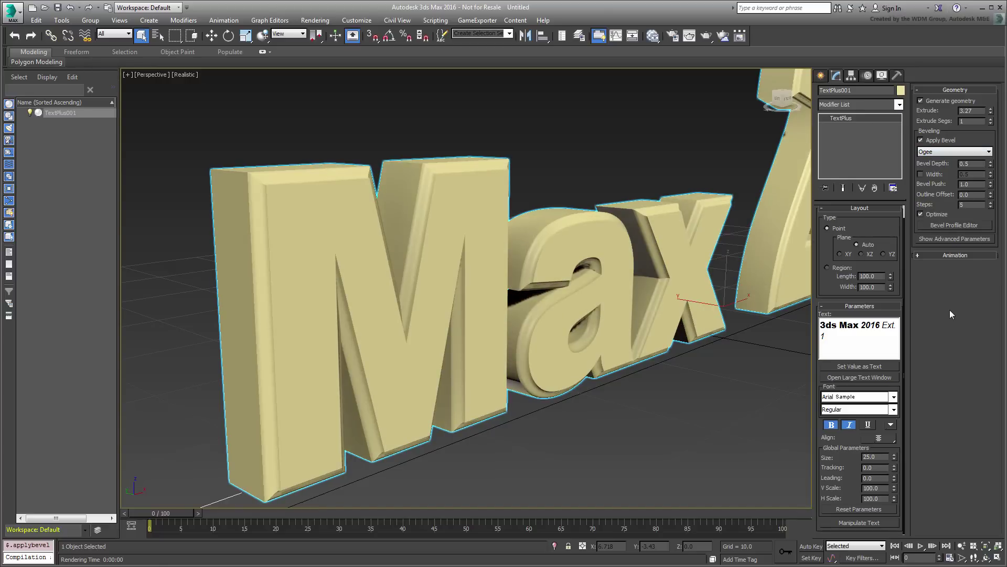
left_click(953, 225)
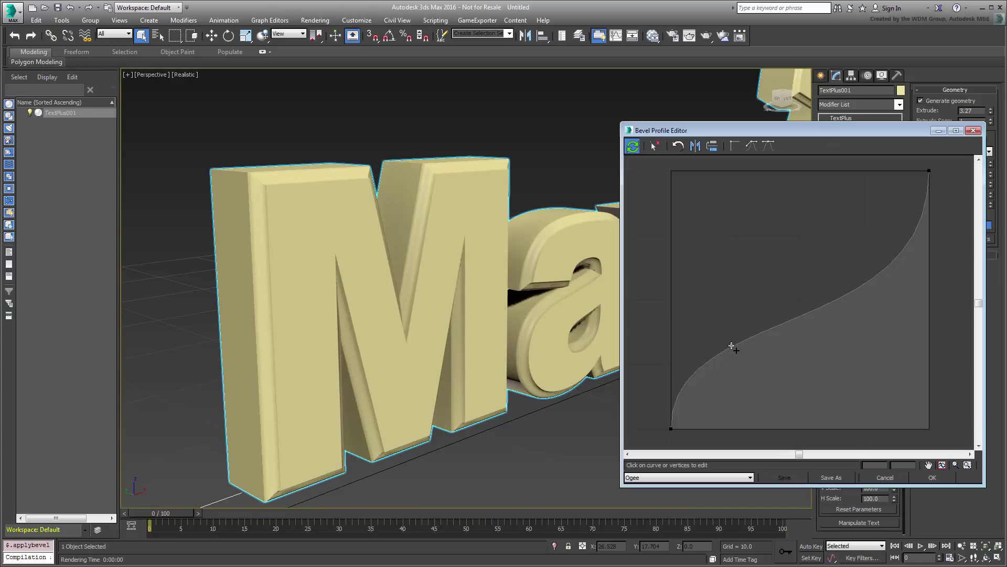
left_click_drag(735, 348, 780, 398)
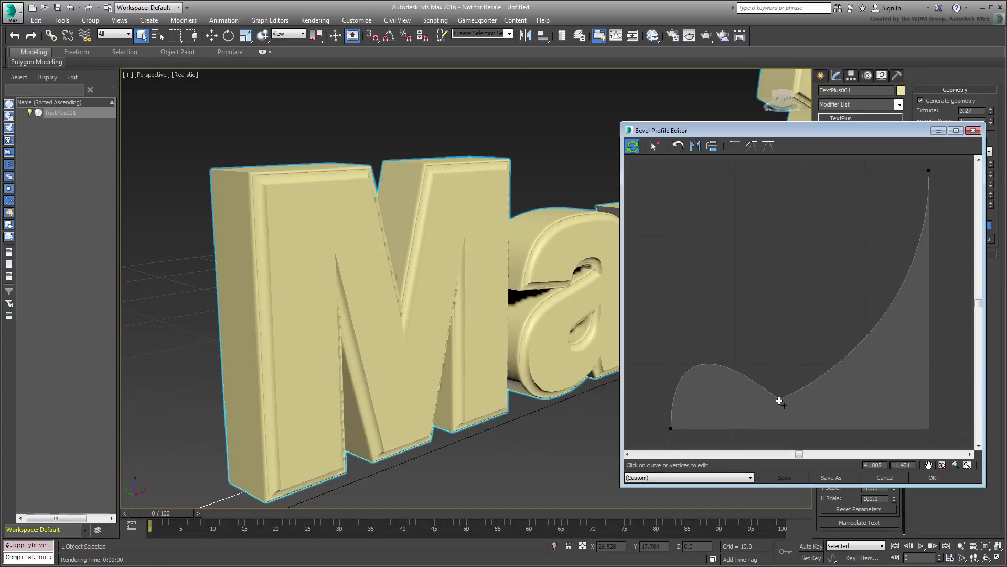
left_click(865, 339)
left_click_drag(809, 292, 800, 271)
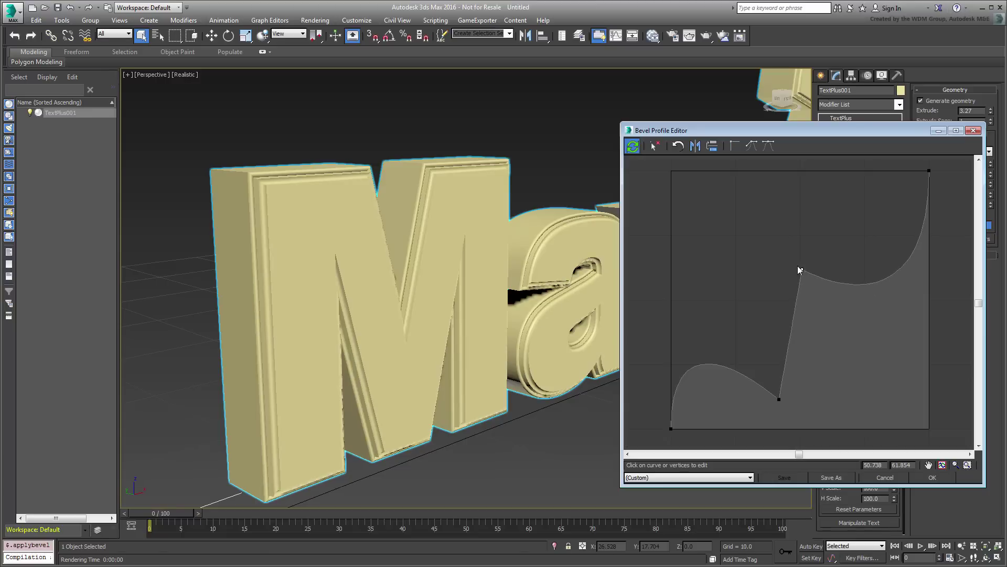
right_click(801, 270)
left_click(834, 288)
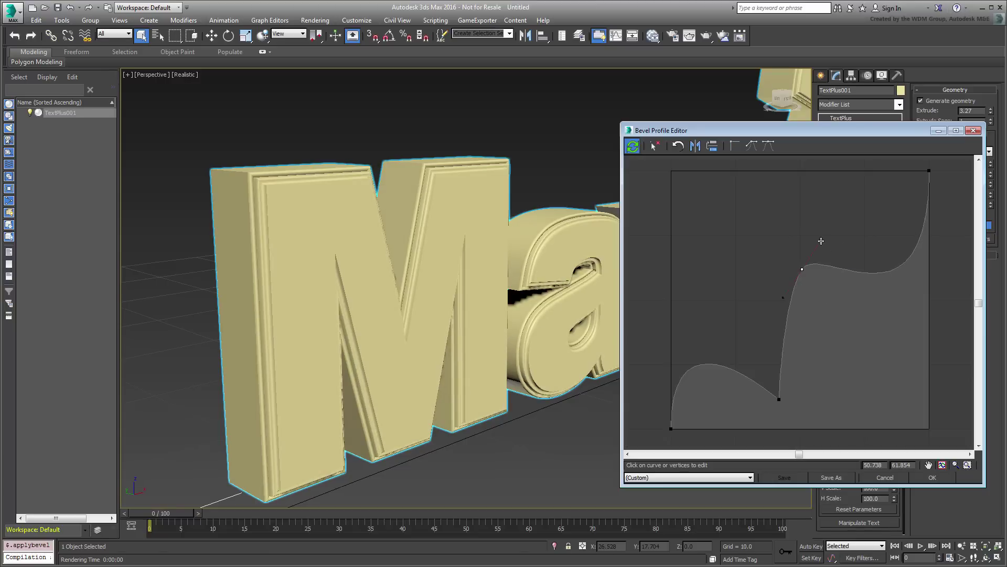
left_click_drag(822, 241, 878, 274)
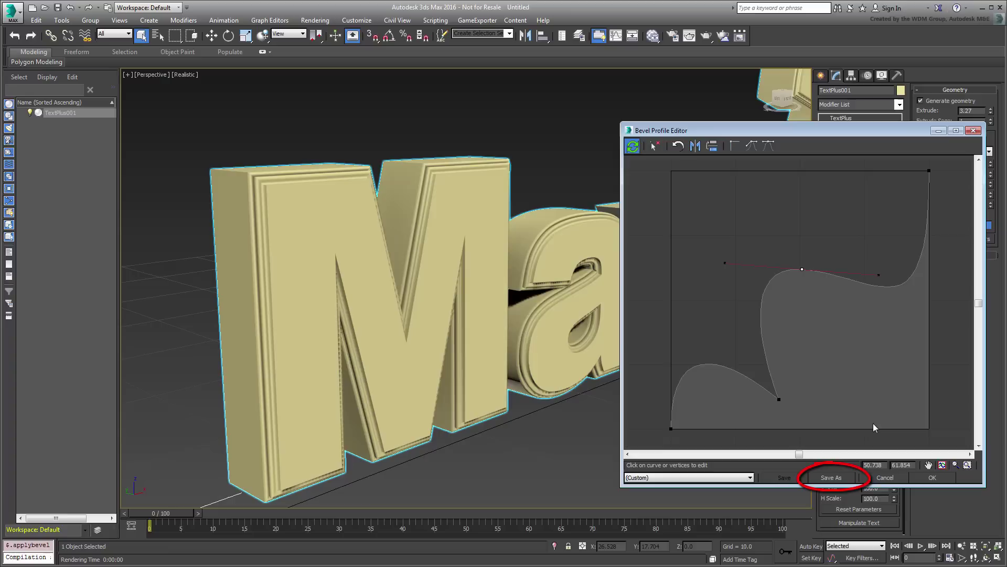
left_click(894, 482)
left_click(947, 151)
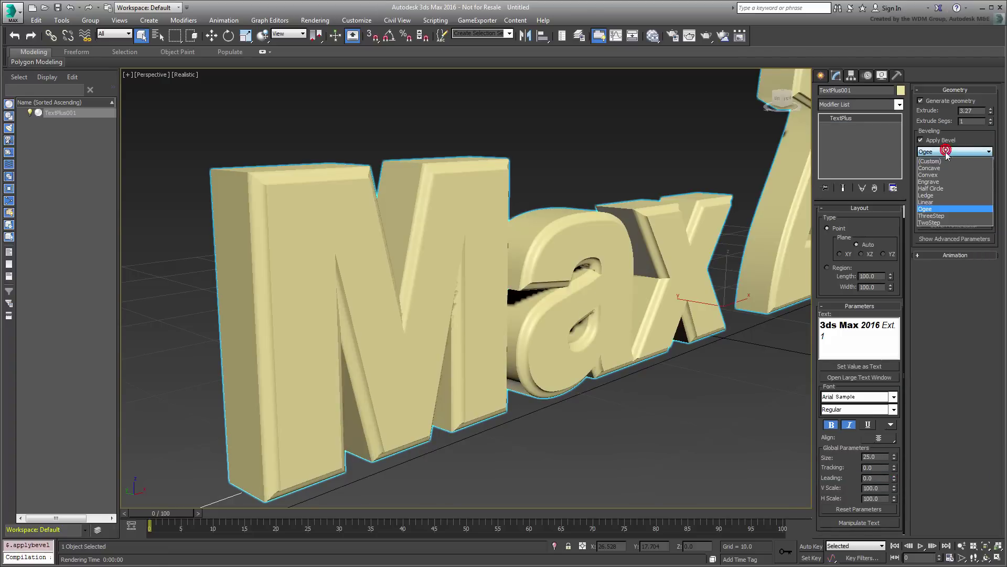
Set the bevel profile to Linear and orbit to view the text from below and behind
left_click(952, 207)
middle_click_drag(536, 448, 523, 440, "alt")
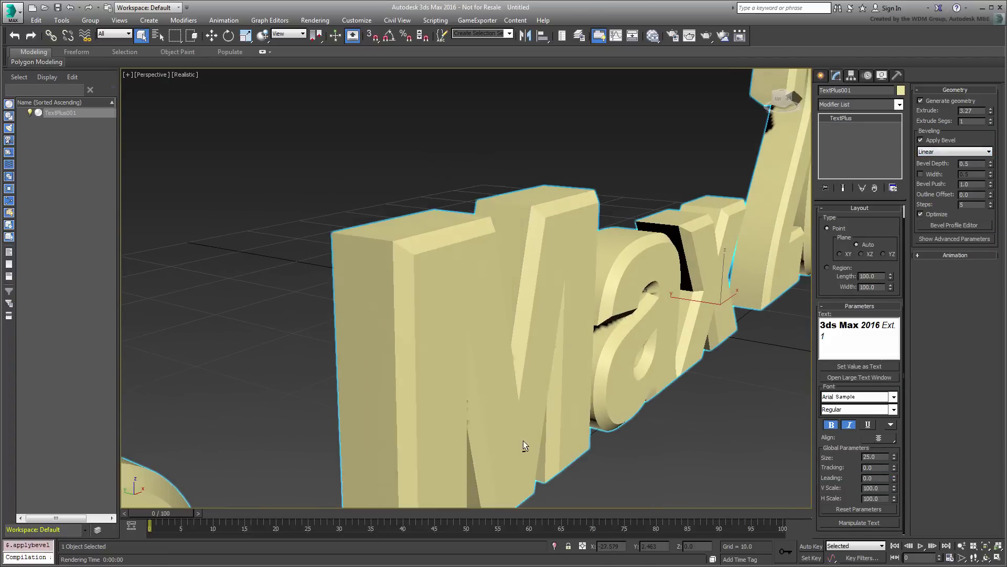
mouse_move(531, 401)
middle_mouse_down("alt")
mouse_move(461, 410)
mouse_move(483, 445)
mouse_move(507, 437)
middle_mouse_up("alt")
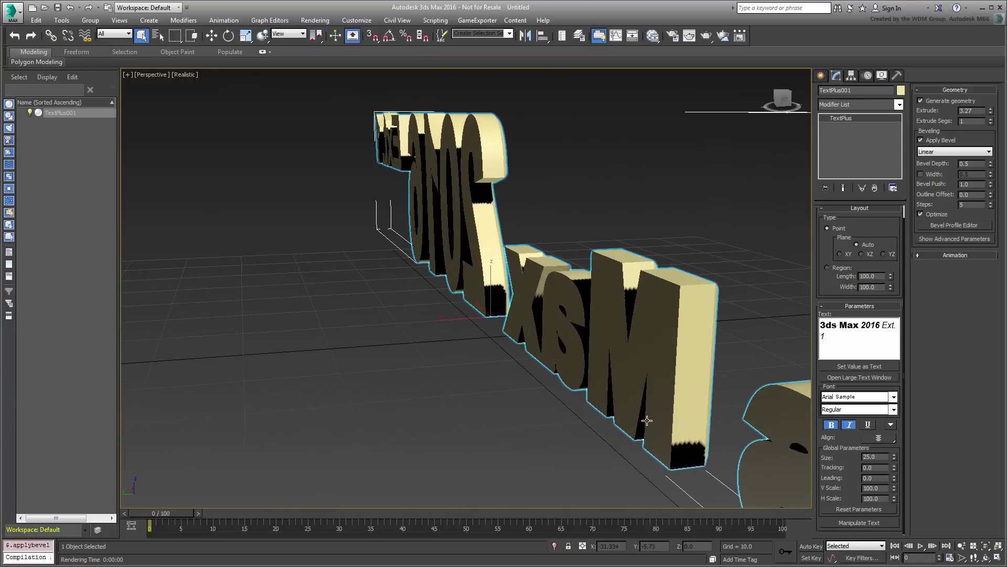
Set the end capping to Bevel Cap in Advanced Parameters and orbit to check the back
left_click(956, 237)
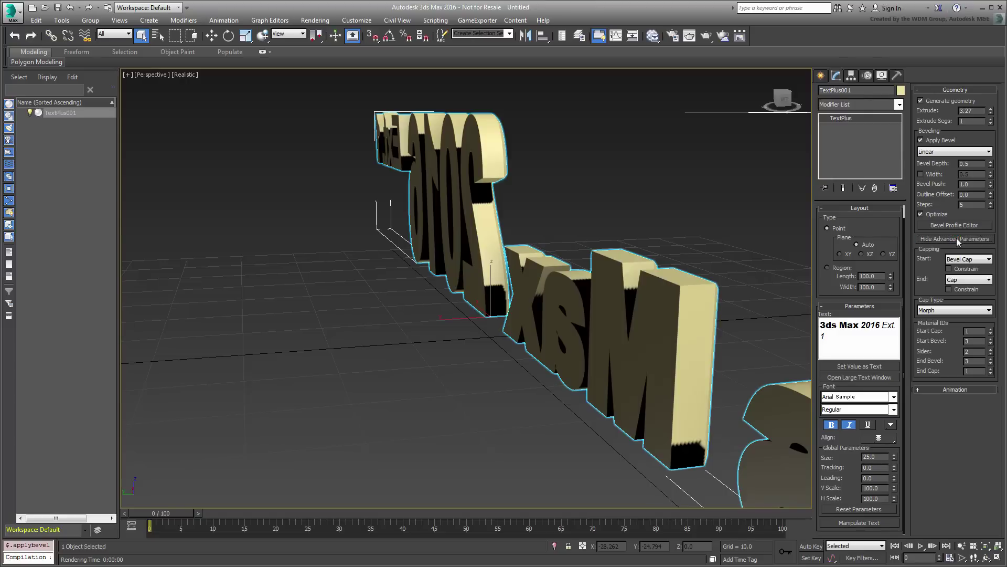
left_click(978, 279)
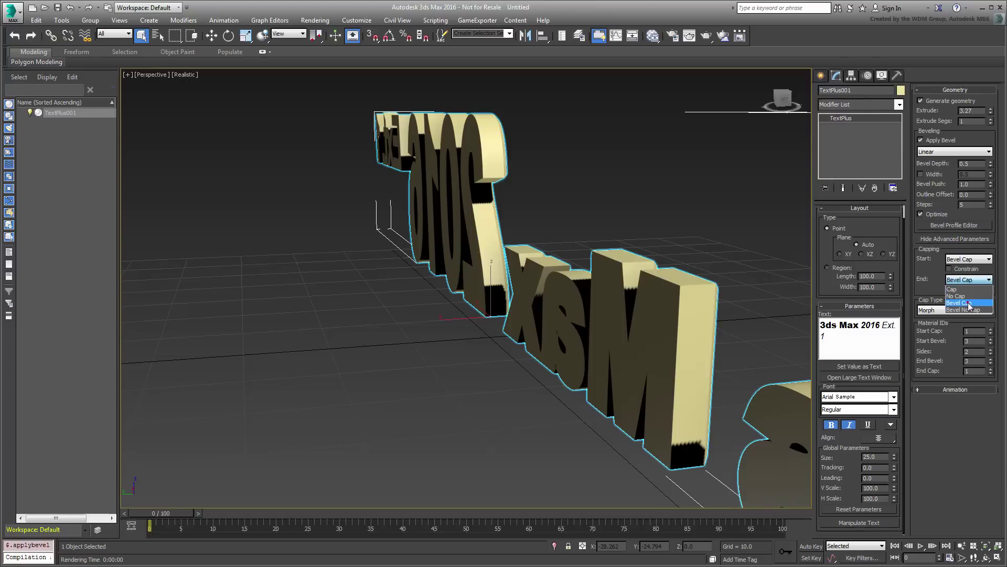
left_click(965, 302)
middle_click_drag(645, 391, 598, 404, "alt")
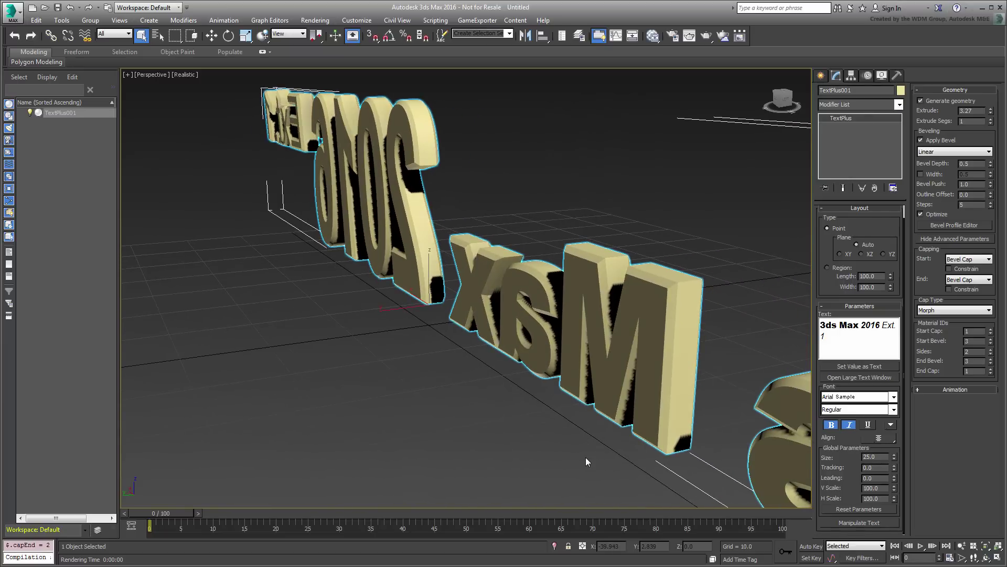
middle_click_drag(585, 458, 596, 369, "alt")
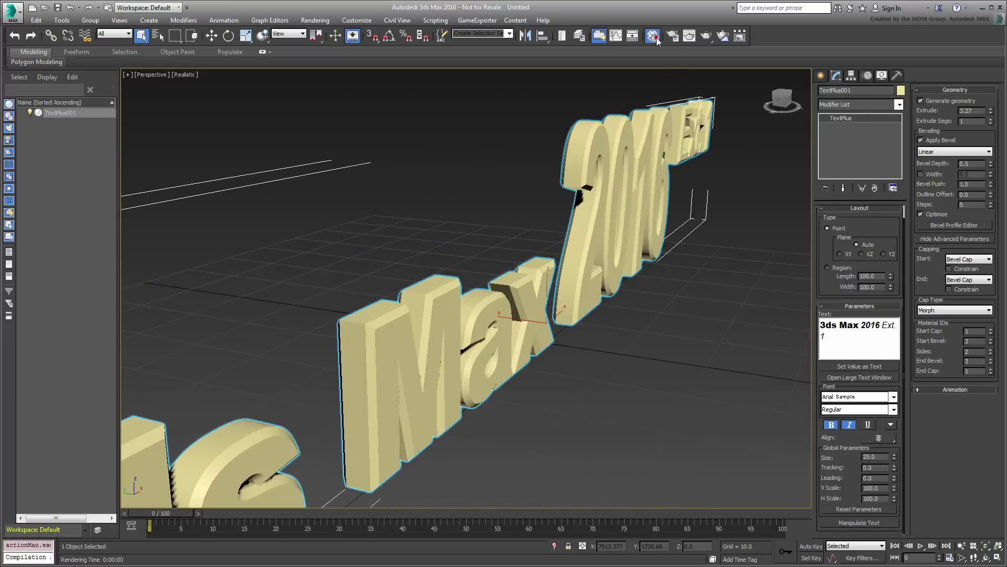
In the Slate Material Editor, create a three-slot Multi/Sub-Object material with Standard sub-materials
left_click(652, 36)
left_click(237, 282)
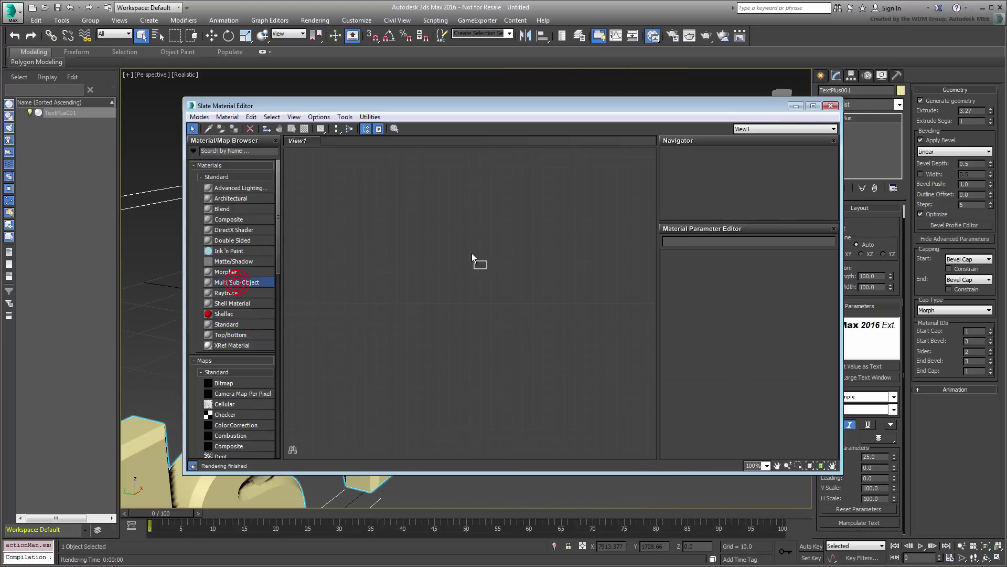
mouse_move(471, 253)
left_mouse_down()
mouse_move(488, 262)
mouse_move(380, 237)
left_mouse_up()
double_click(488, 252)
left_click(504, 377)
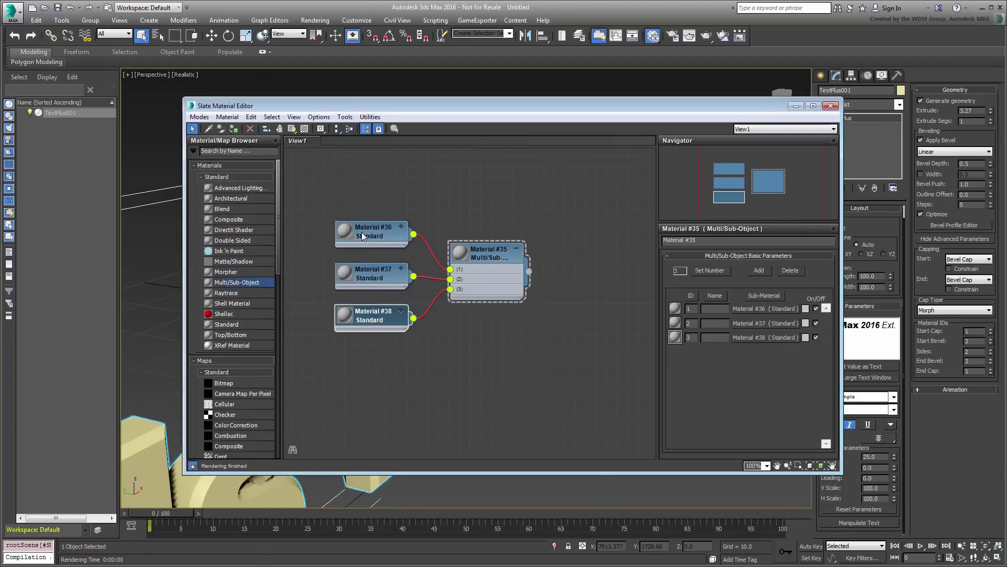
Set the first sub-material's diffuse colour to blue and keep the second grey
double_click(361, 233)
left_click(717, 320)
left_click_drag(339, 121, 359, 123)
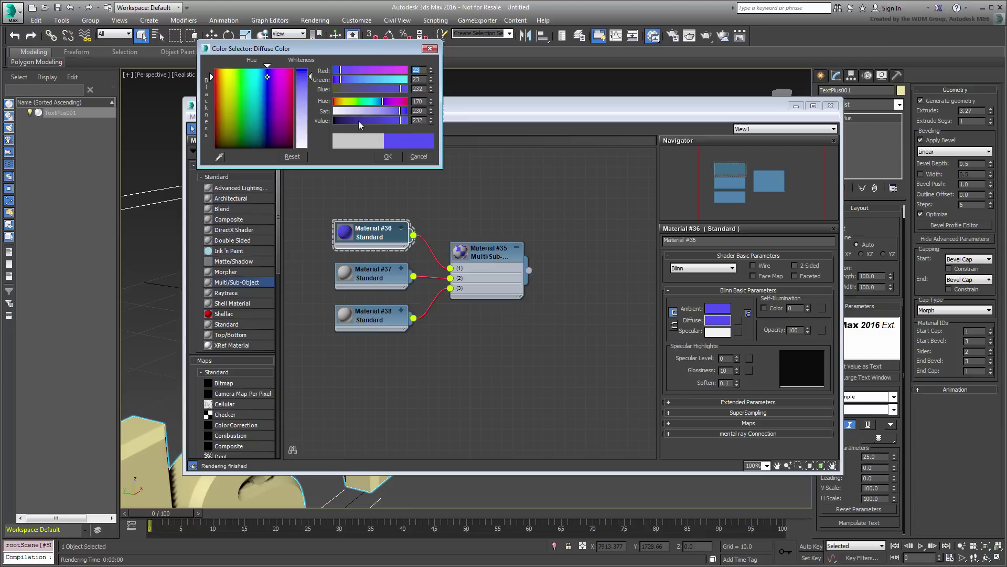
left_click(387, 156)
double_click(370, 274)
left_click(718, 320)
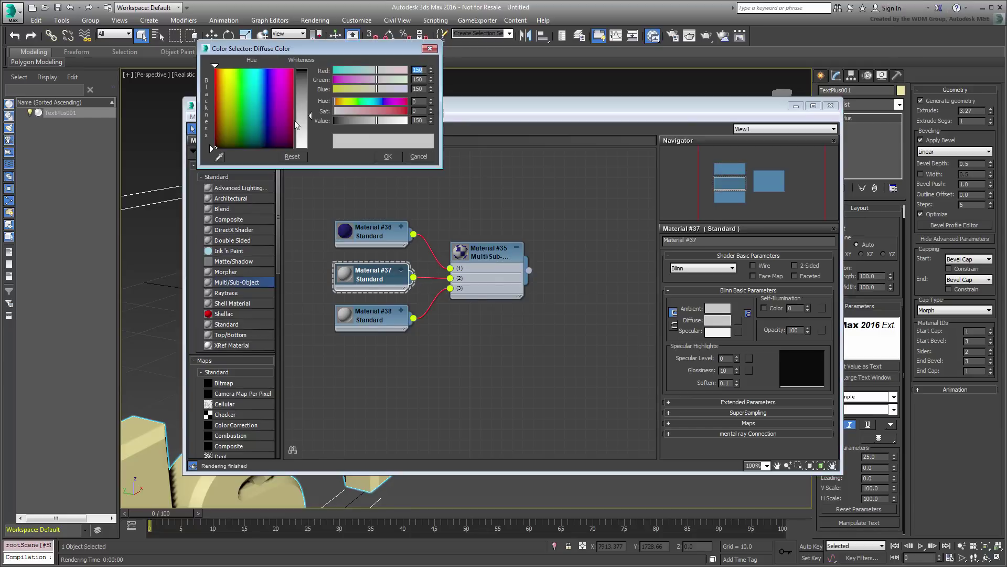
left_click(388, 156)
Make the third sub-material light blue and apply the multi-material to the 3D text
double_click(370, 317)
left_click(718, 321)
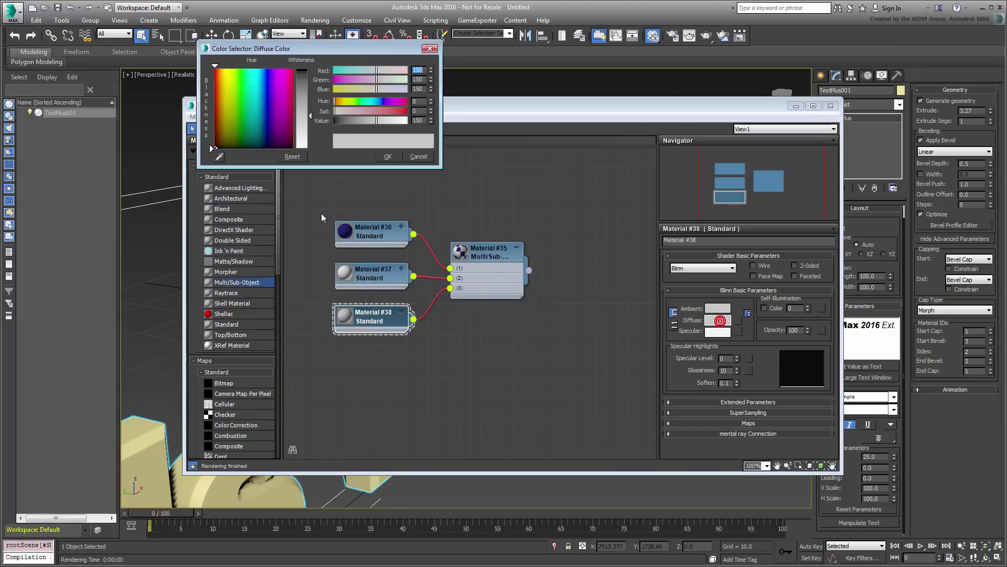
left_click_drag(339, 121, 359, 124)
left_click(260, 79)
left_click(388, 155)
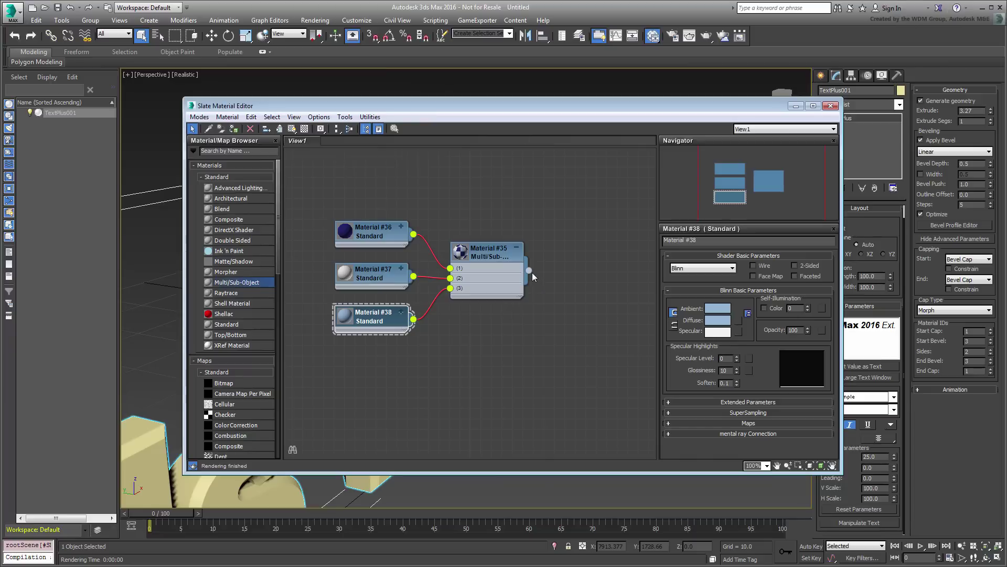
left_click_drag(530, 274, 230, 504)
Keep the Start Cap material ID and change the End Cap ID so the back faces turn light grey
left_click(833, 106)
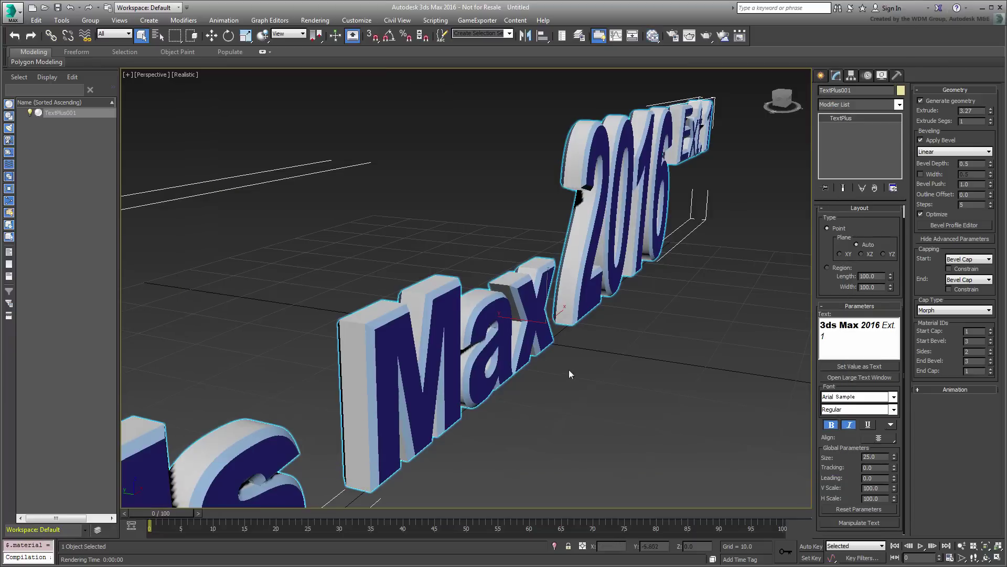
middle_click_drag(568, 370, 609, 415, "alt")
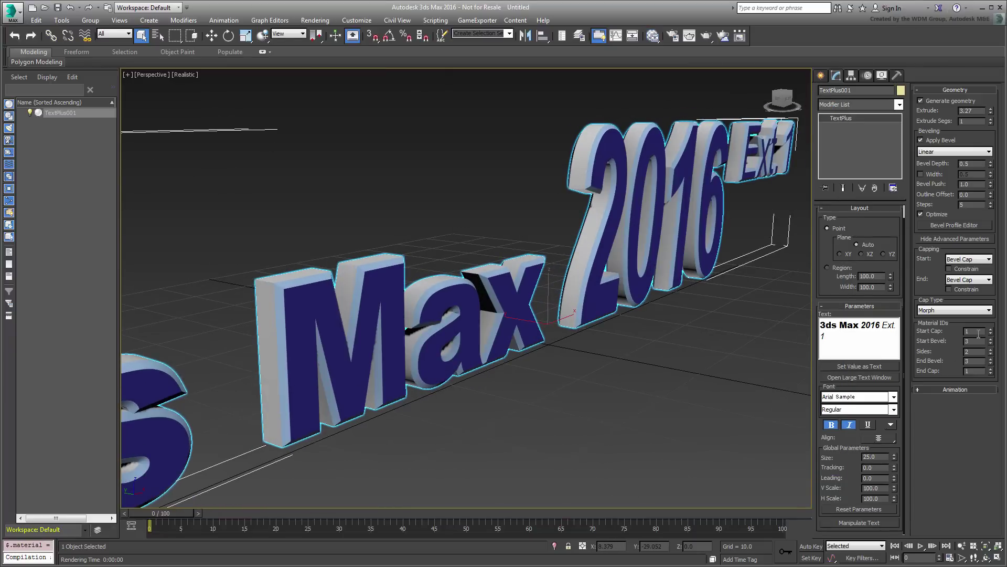
type("2")
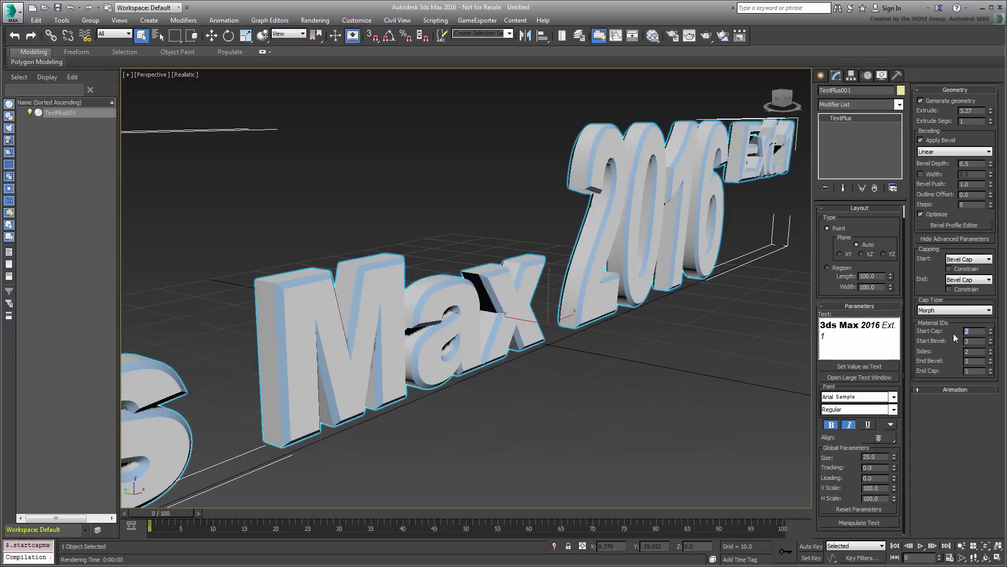
left_click(973, 350)
type("1")
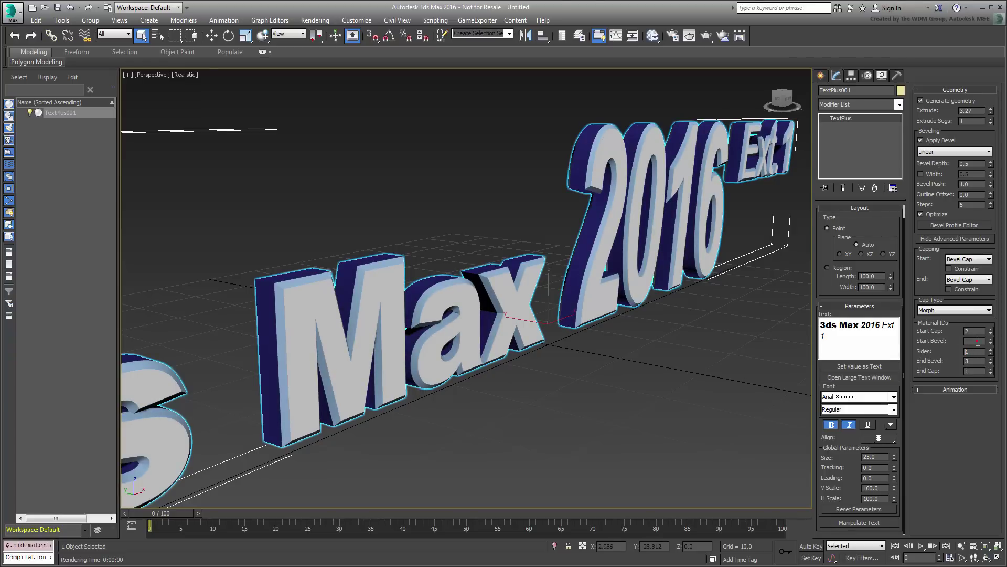
mouse_move(727, 379)
middle_mouse_down("alt")
mouse_move(432, 376)
mouse_move(541, 372)
mouse_move(442, 381)
mouse_move(594, 424)
mouse_move(529, 413)
middle_mouse_up("alt")
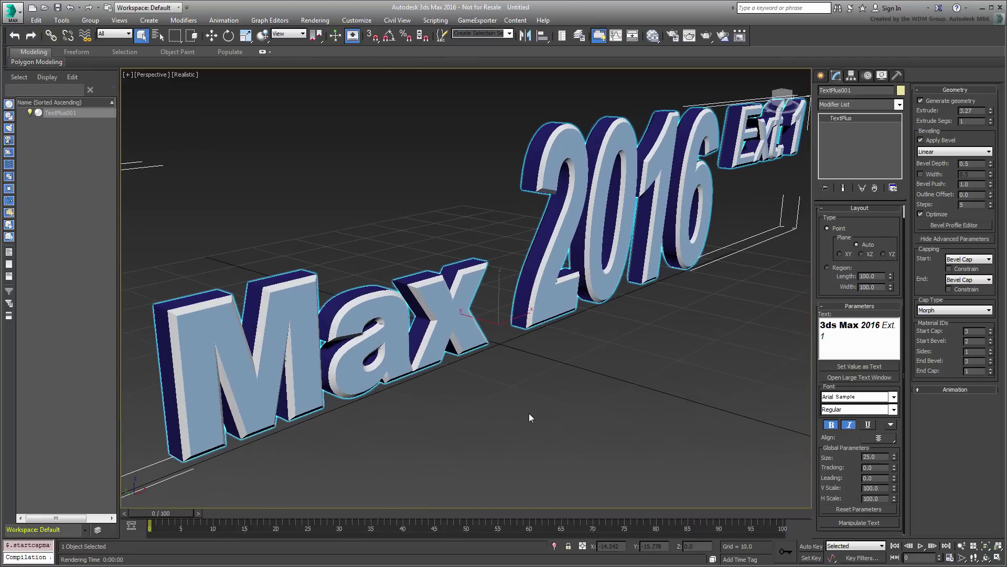
middle_click_drag(472, 381, 555, 384, "alt")
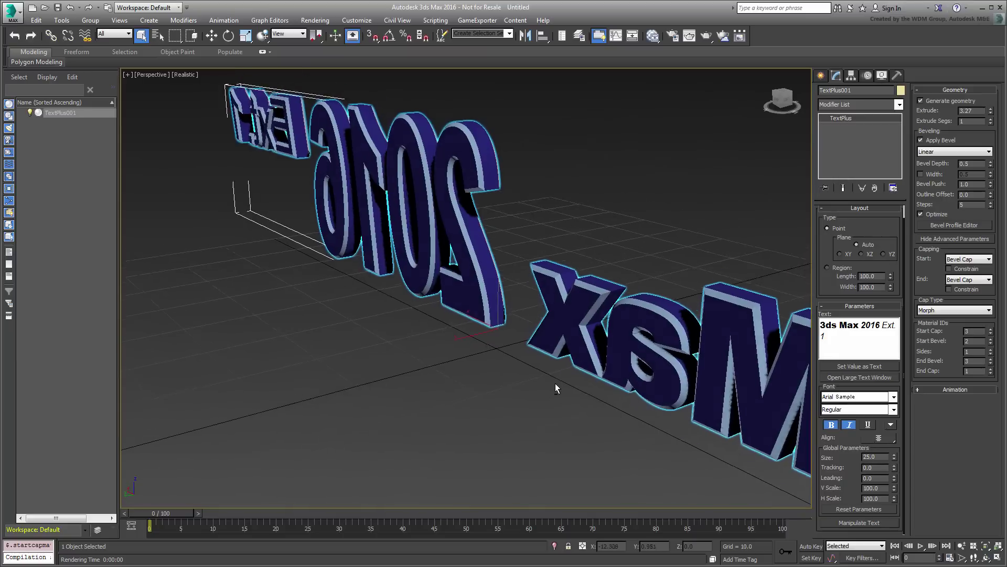
left_click(983, 374)
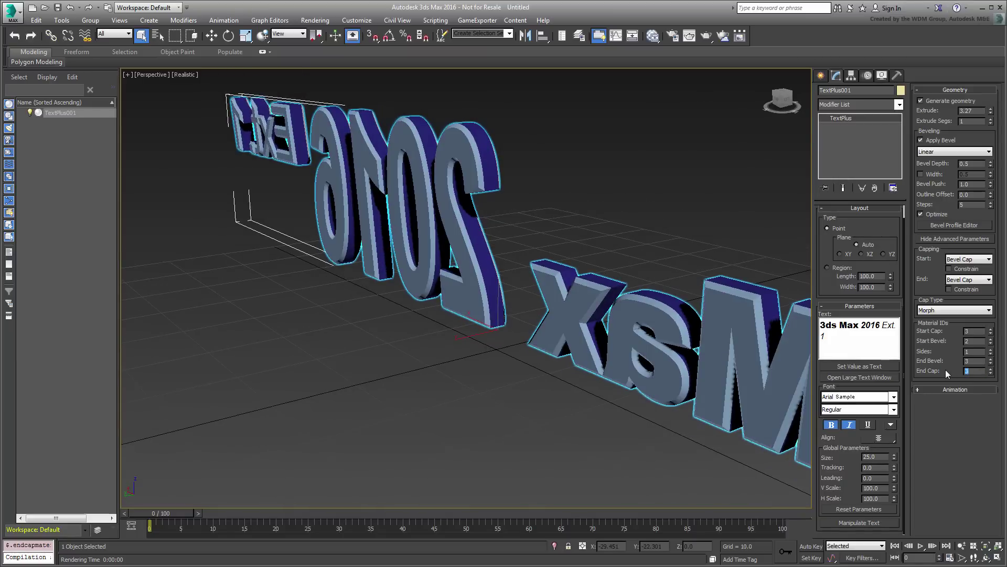
Orbit back to the front and frame the whole title in the Perspective view
middle_click_drag(646, 271, 571, 276, "alt")
scroll(571, 277, "down", 3)
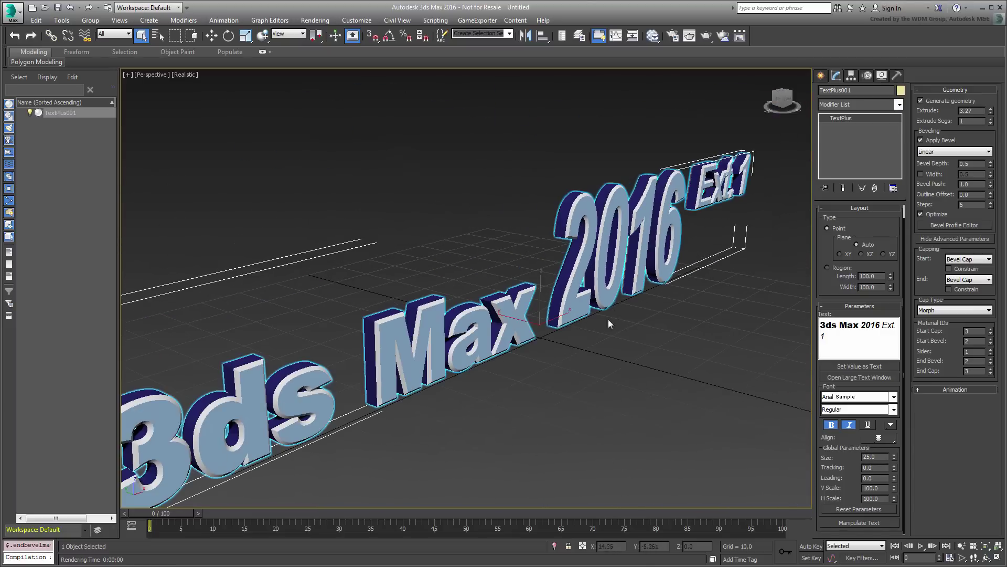
middle_click_drag(608, 319, 561, 382, "alt")
scroll(574, 367, "down", 2)
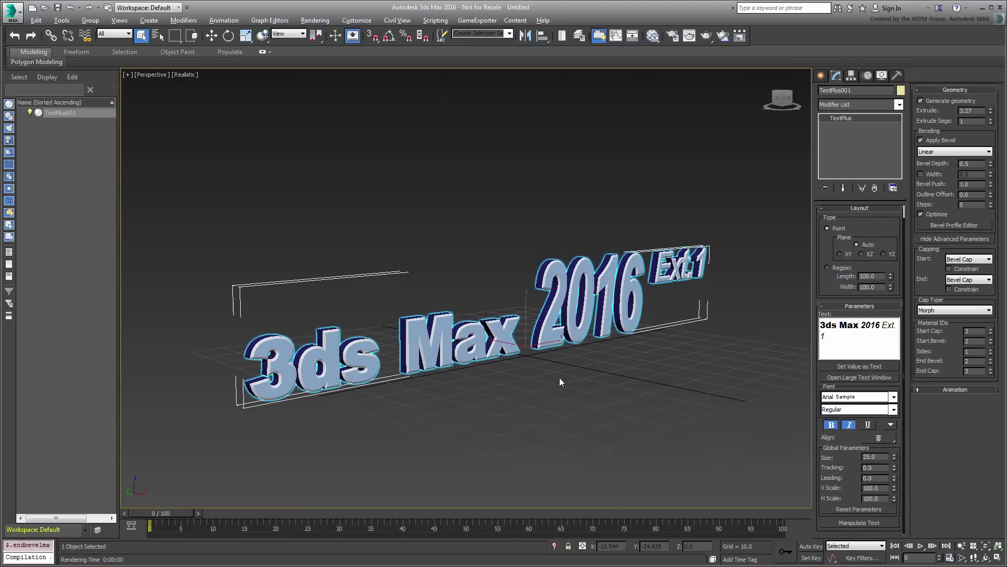
scroll(561, 382, "up", 3)
scroll(560, 382, "down", 3)
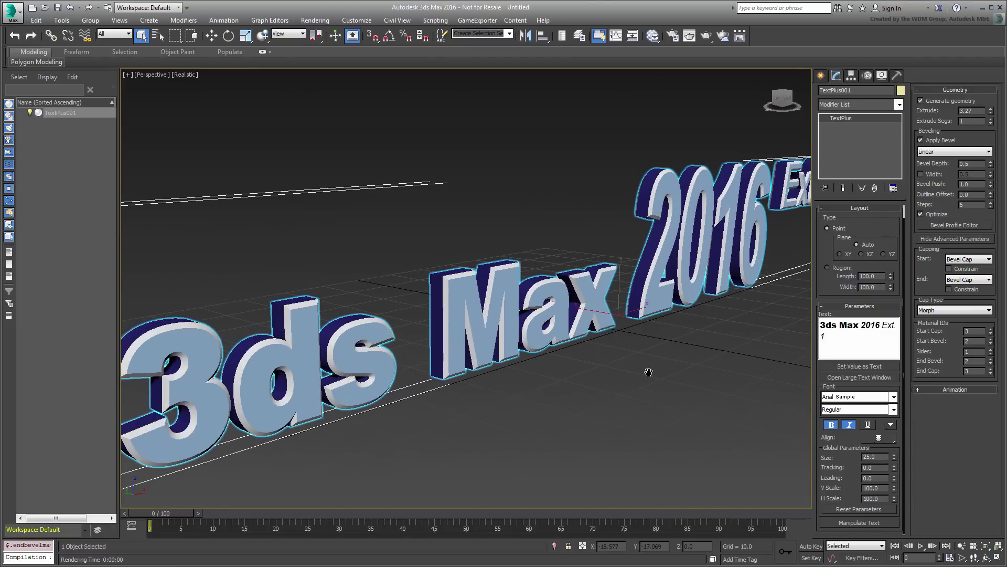
scroll(561, 382, "down", 2)
mouse_move(561, 382)
middle_mouse_down("alt")
mouse_move(610, 377)
mouse_move(588, 383)
middle_mouse_up("alt")
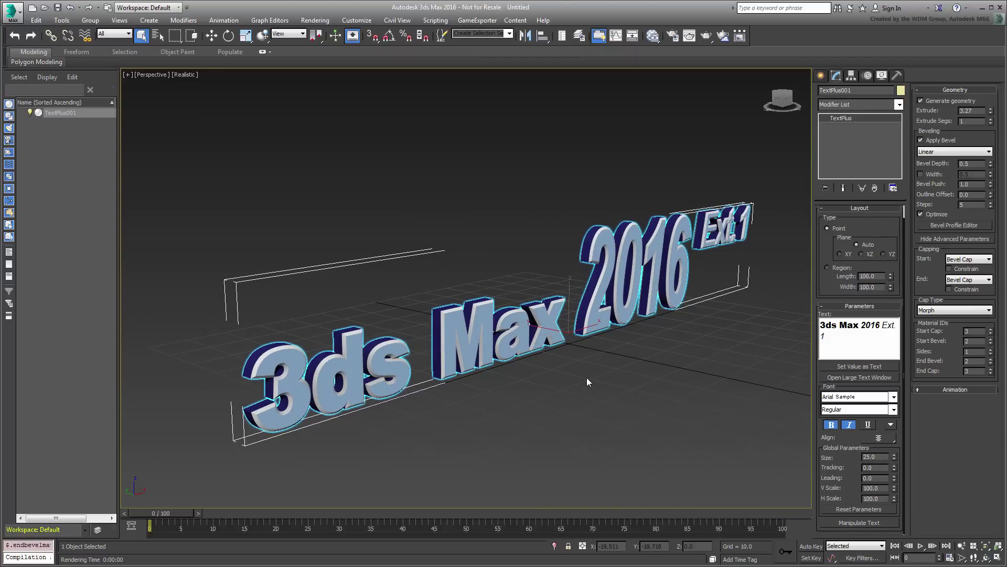
Expand the TextPlus Animation rollout to show the Separate and Up Axis settings
left_click(940, 392)
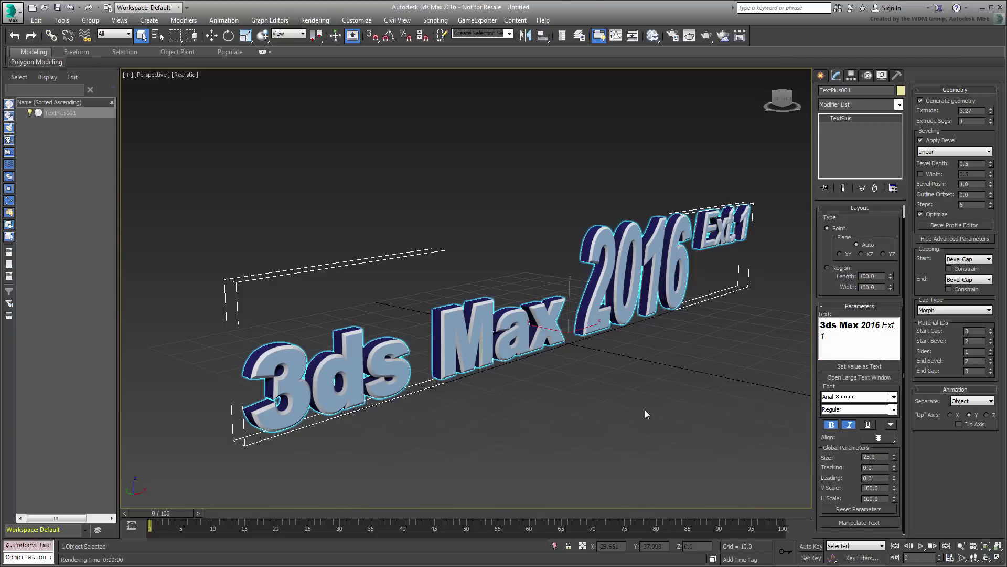
middle_click_drag(636, 409, 542, 341)
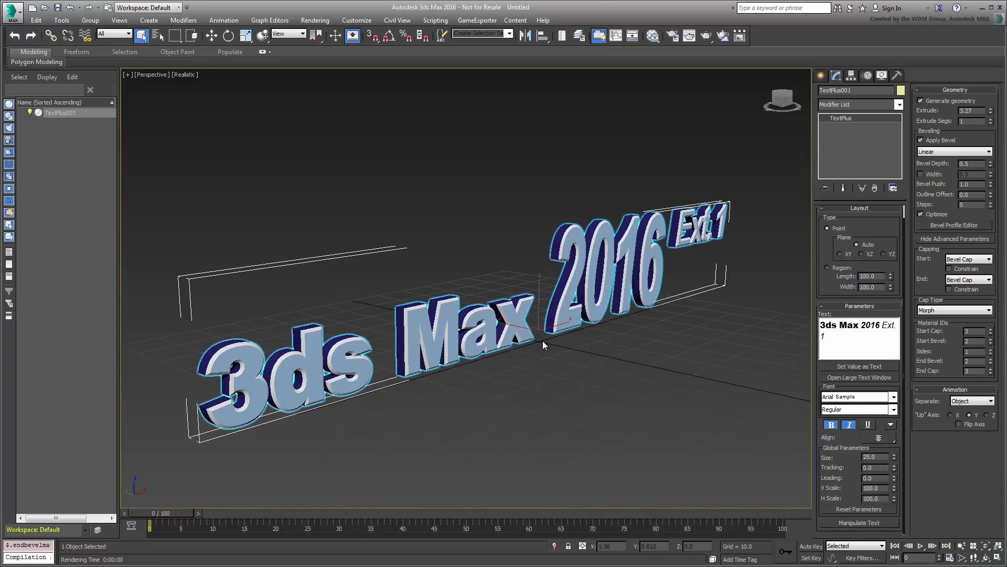
Delete the practice text and maximize the Front viewport
key("Delete")
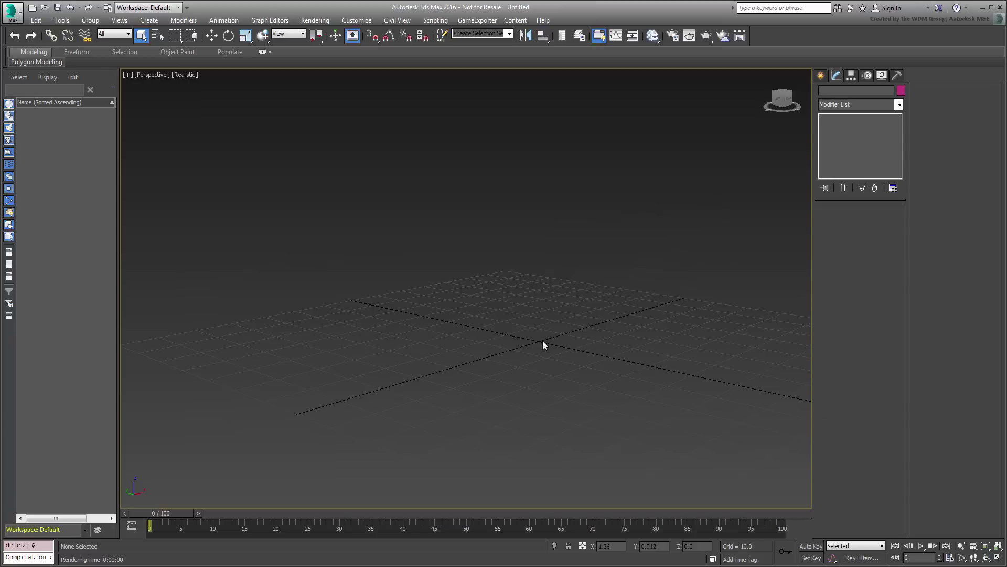
key("alt+w")
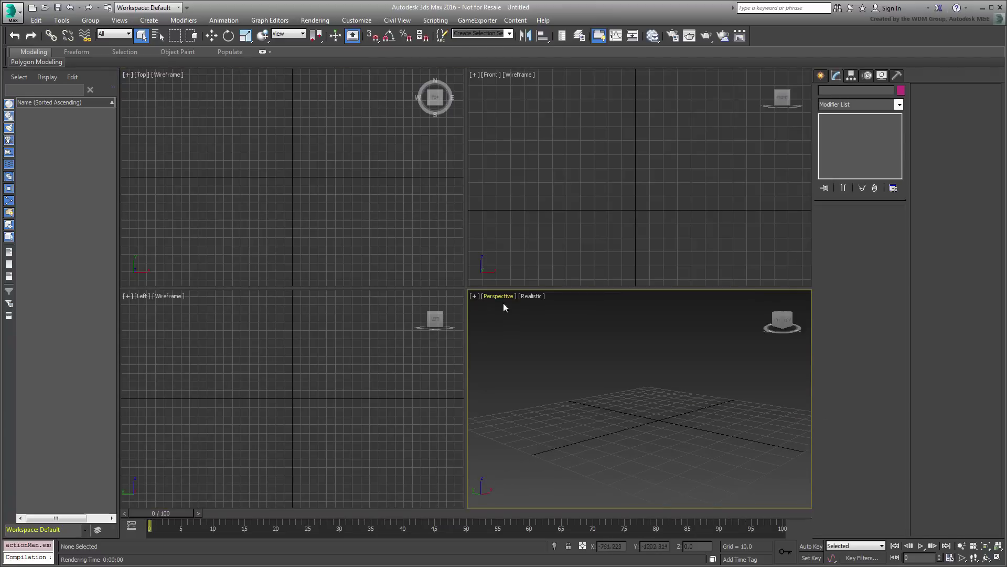
left_click(648, 195)
key("alt+w")
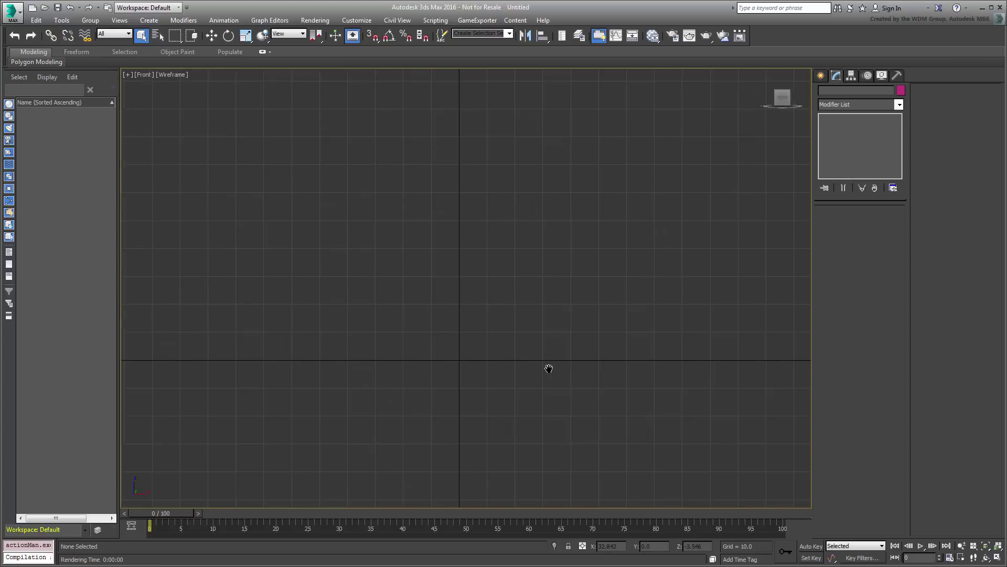
scroll(543, 363, "up", 3)
Draw a new TextPlus region reading '3ds Max 2016 Ext. 1' and increase its Length
left_click(821, 75)
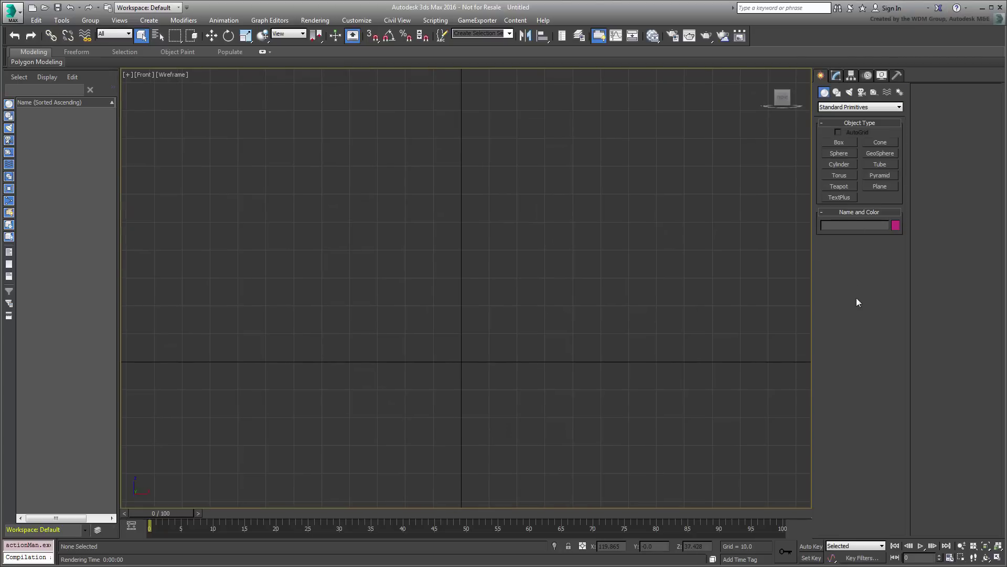
left_click(839, 197)
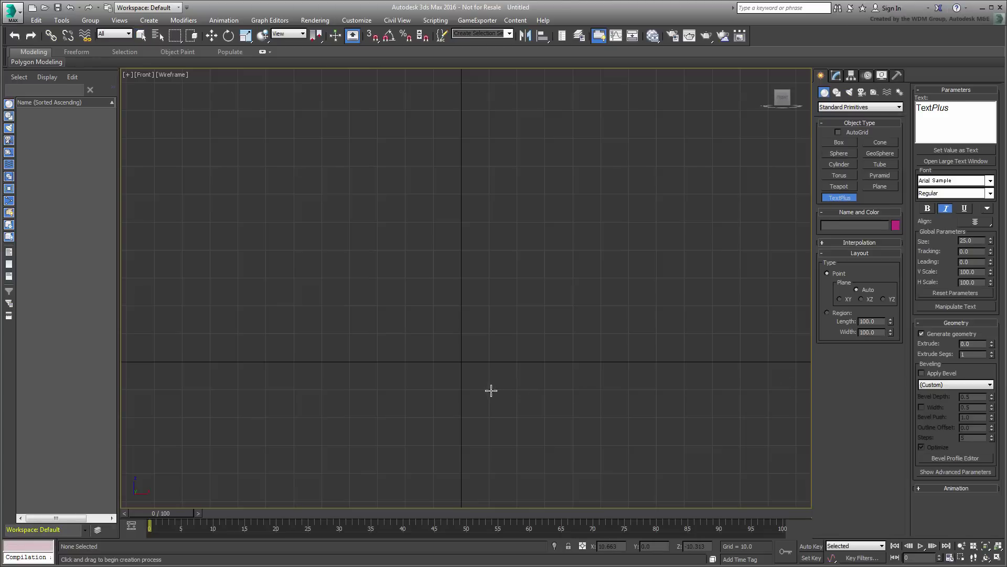
left_click(367, 209)
left_click_drag(367, 208, 568, 423)
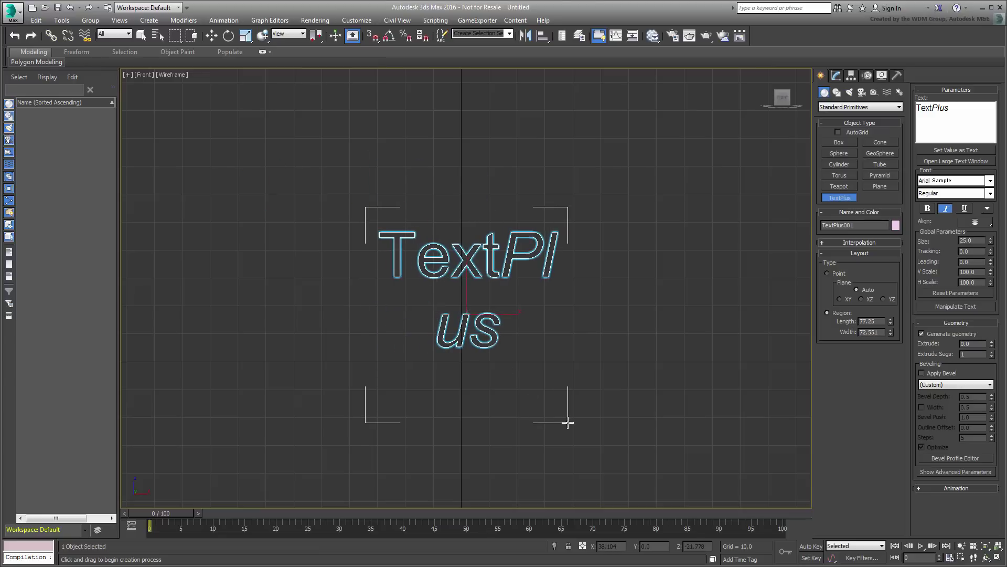
double_click(936, 108)
type("3ds")
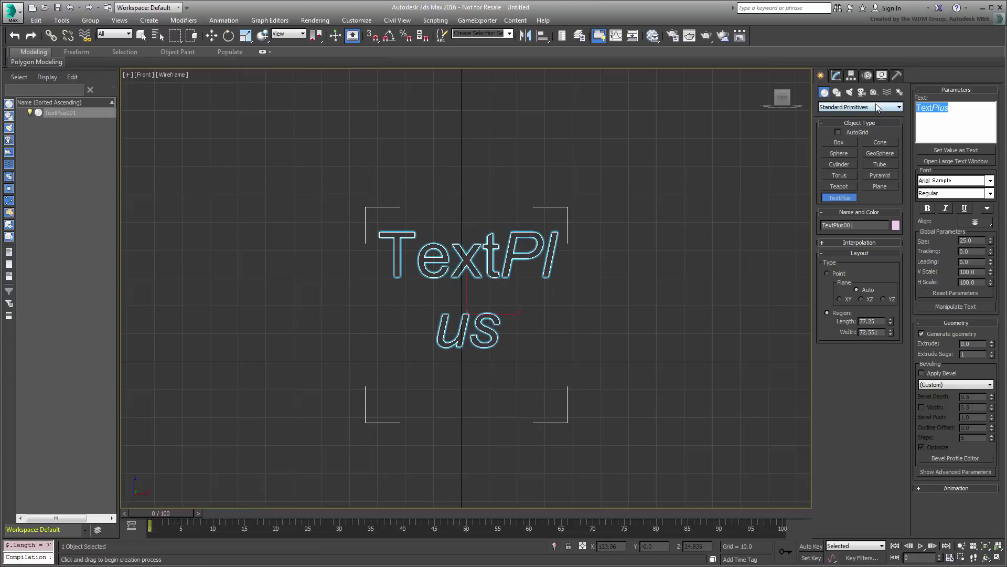
type(" Max 2016 E")
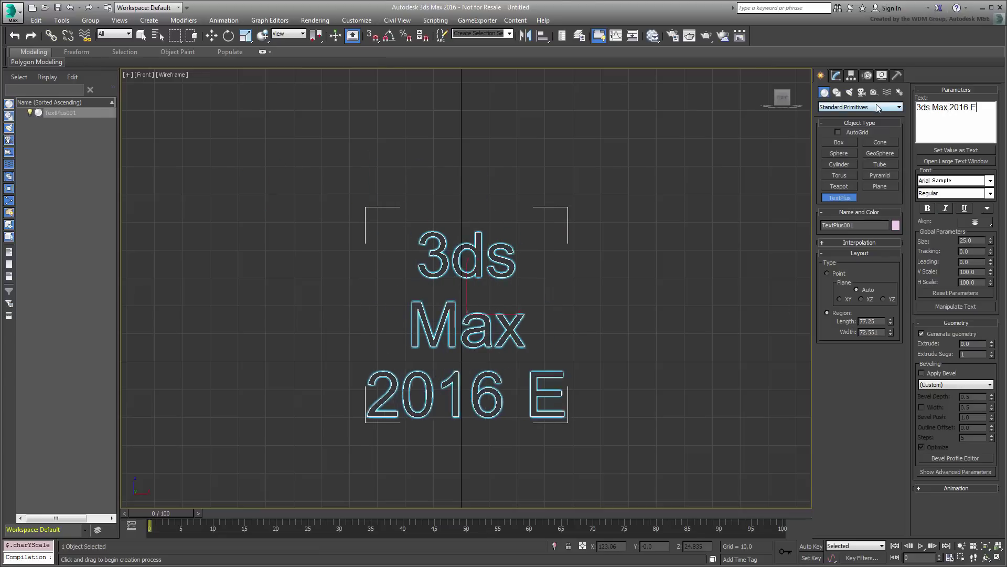
type("xt. 1")
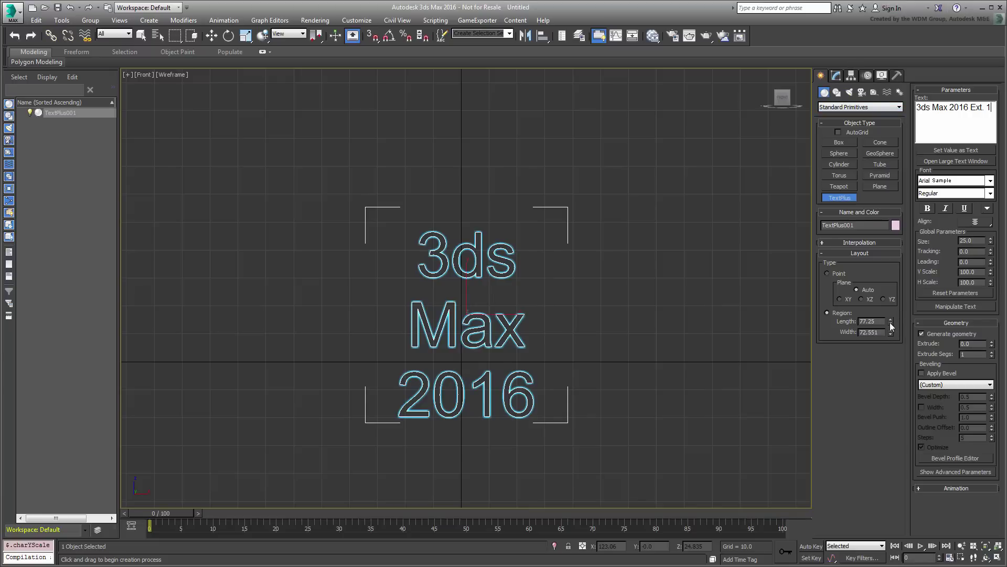
left_click_drag(890, 321, 888, 318)
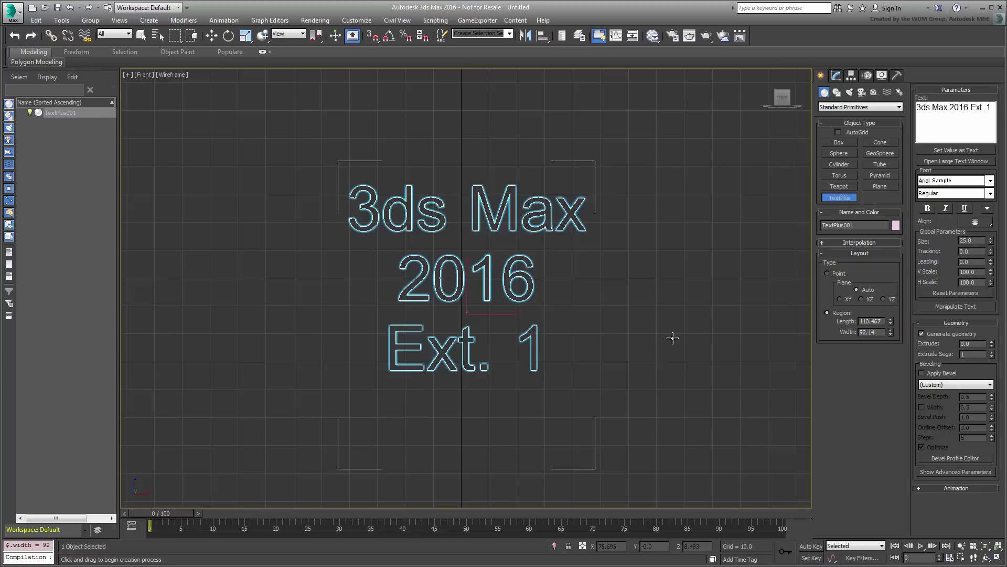
Set the paragraph alignment to Left after trying the right and justified options
left_click(988, 221)
left_click(976, 236)
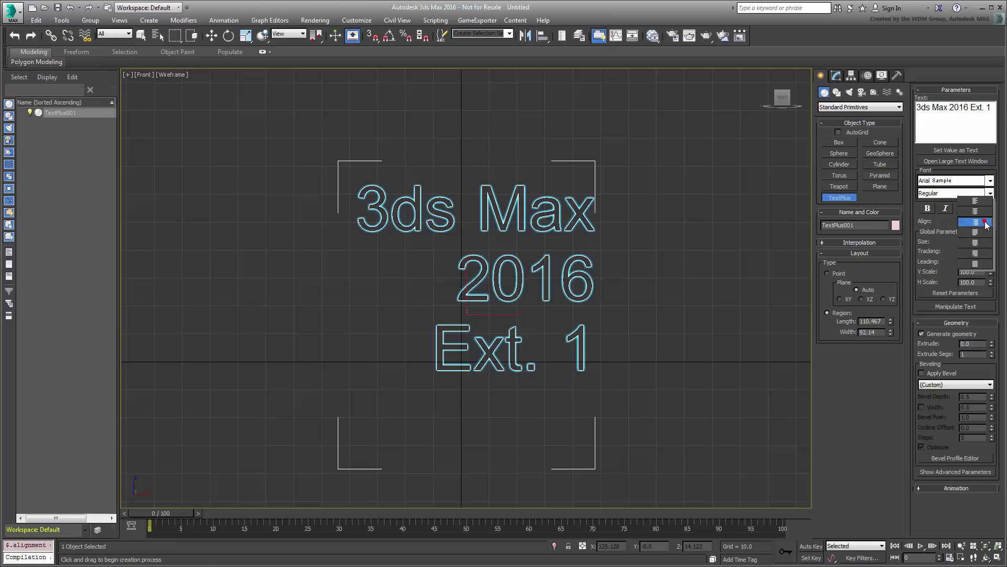
left_click(983, 241)
left_click(988, 222)
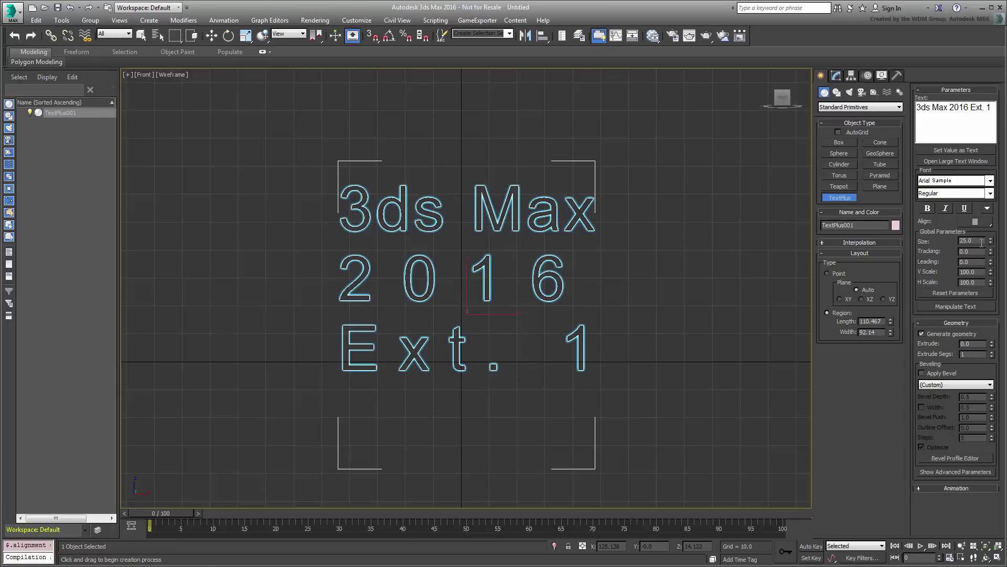
left_click(987, 221)
left_click(976, 170)
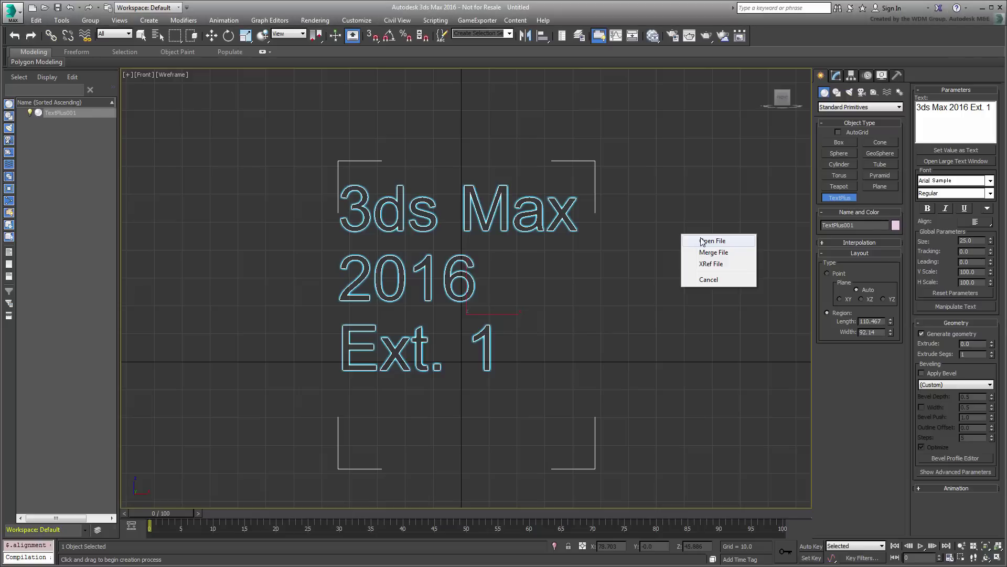
Open test-crawl_start.max without saving the current scene, then activate the Top view
left_click(705, 241)
left_click(502, 304)
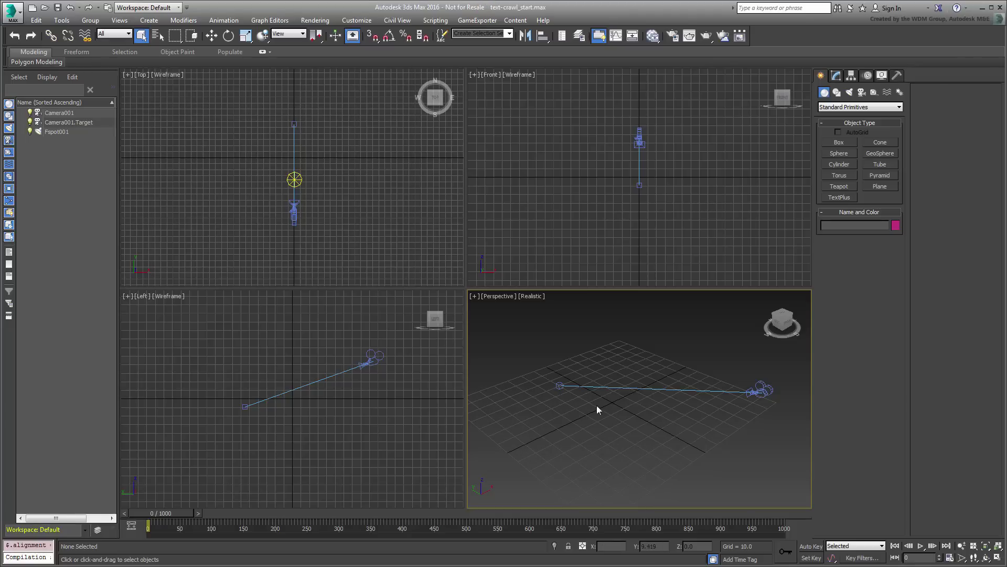
left_click(352, 214)
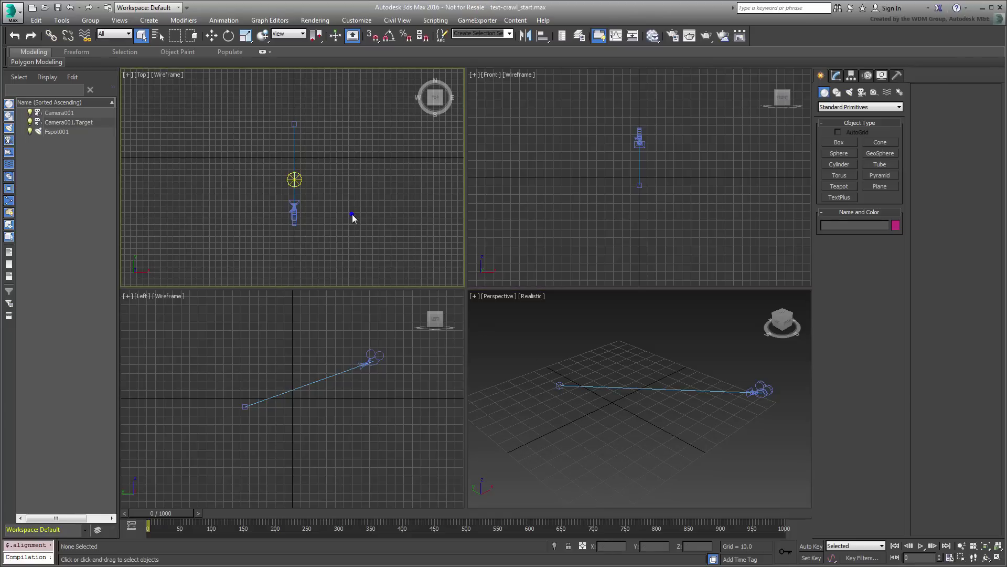
Maximize the Top view and draw a TextPlus region above the camera target
key("alt+w")
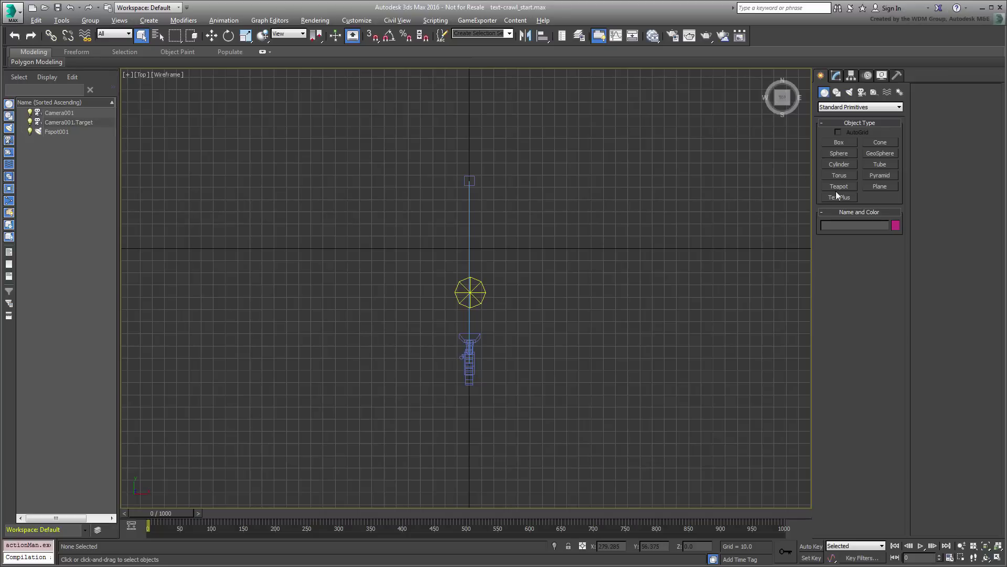
left_click(839, 196)
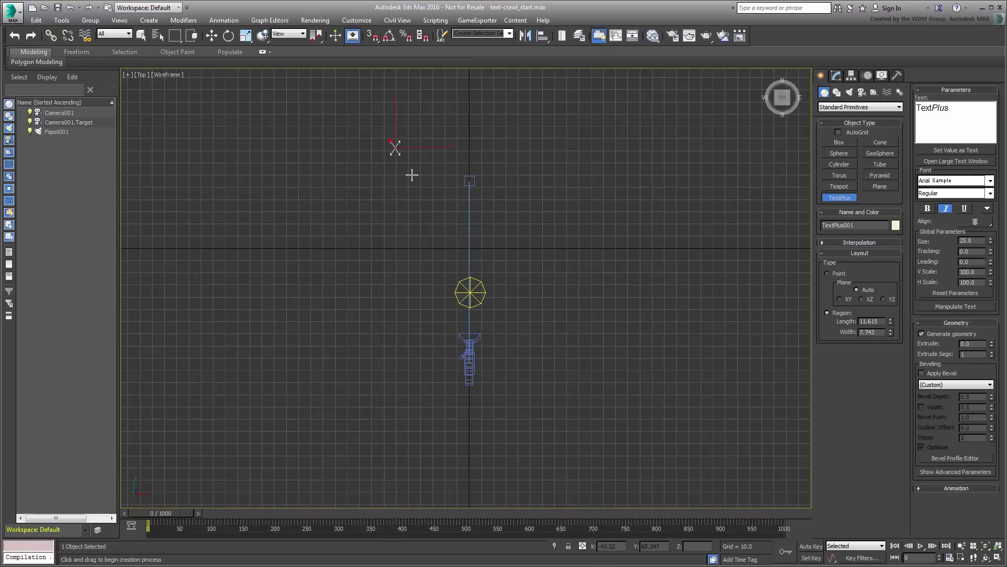
mouse_move(392, 142)
left_mouse_down()
mouse_move(525, 384)
mouse_move(548, 398)
left_mouse_up()
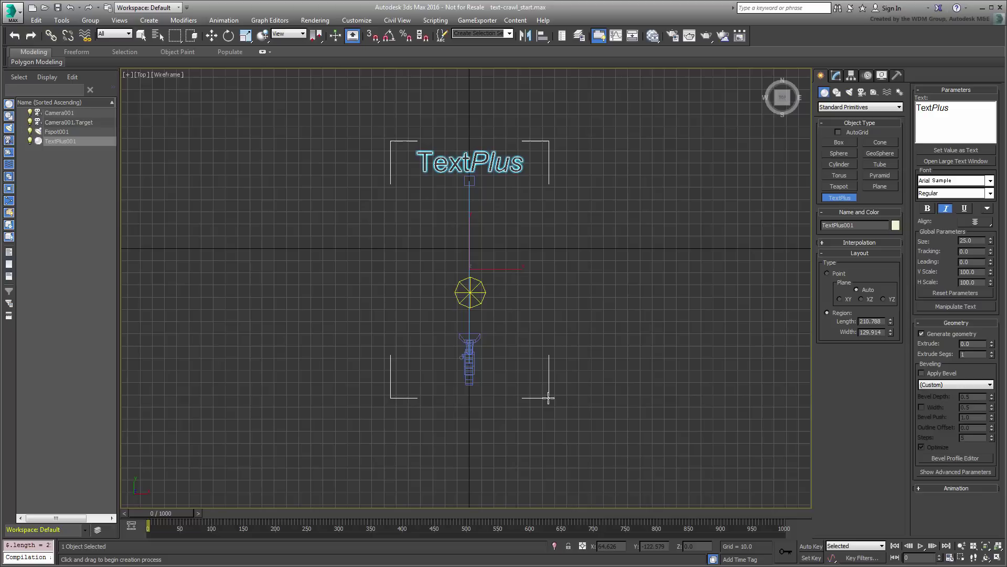
Set the layout region to Length 220 and Width 100, and the text Size to 8.5
left_click(836, 75)
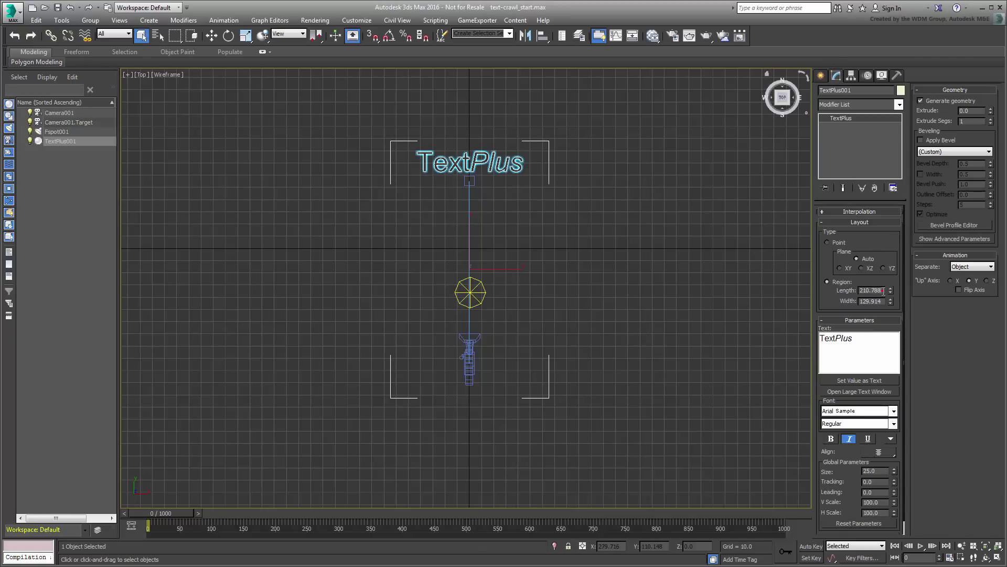
double_click(872, 291)
type("220")
key("Tab")
type("100")
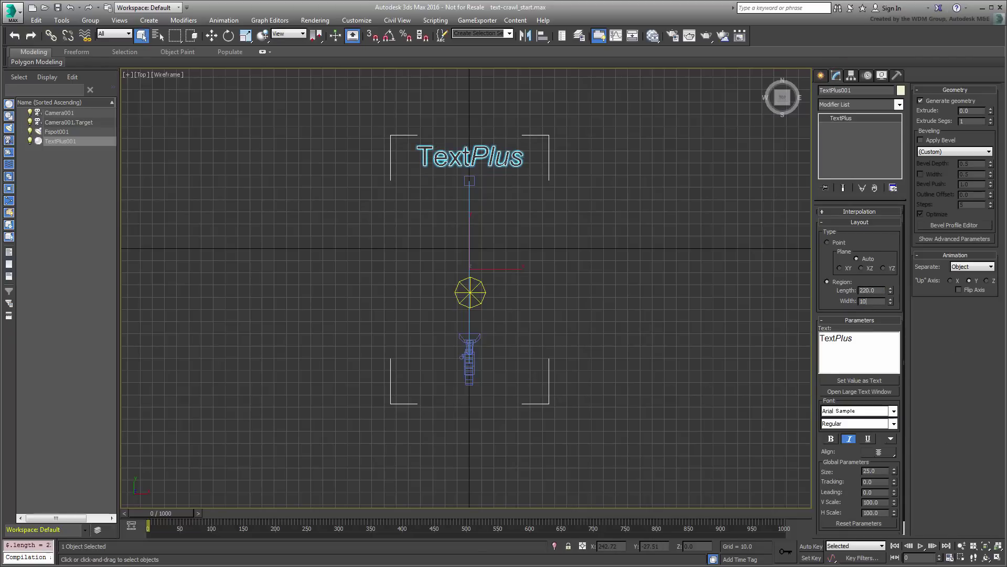
type("0.0")
key("Return")
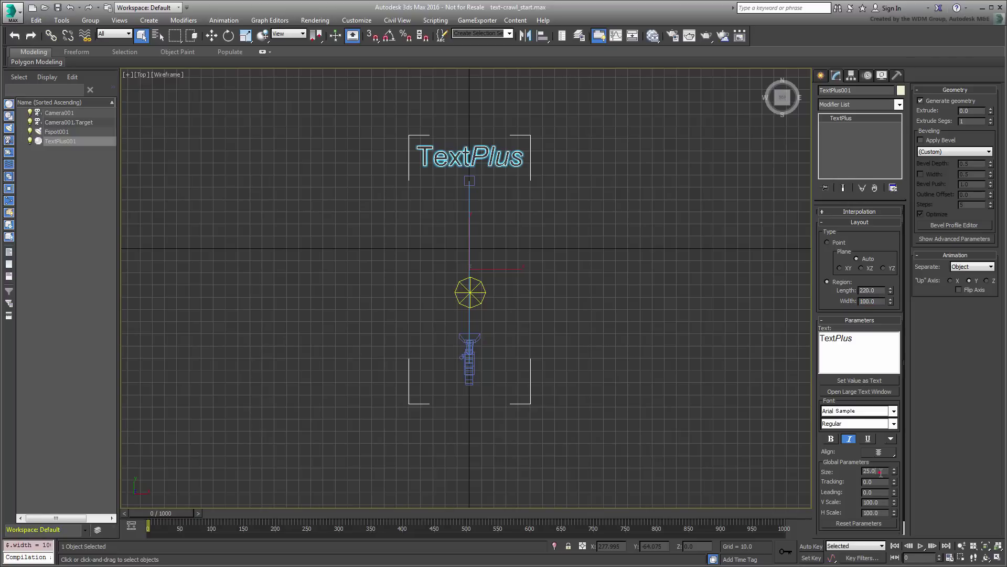
double_click(874, 470)
type("8.5")
key("Return")
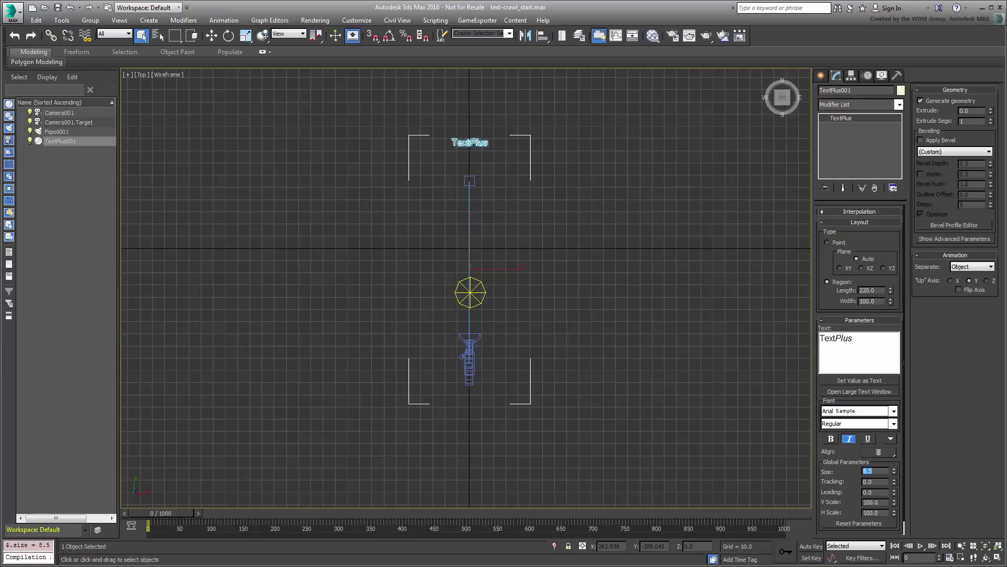
Copy all of the story text in Bash.txt from Notepad and return to 3ds Max
key("alt+Tab")
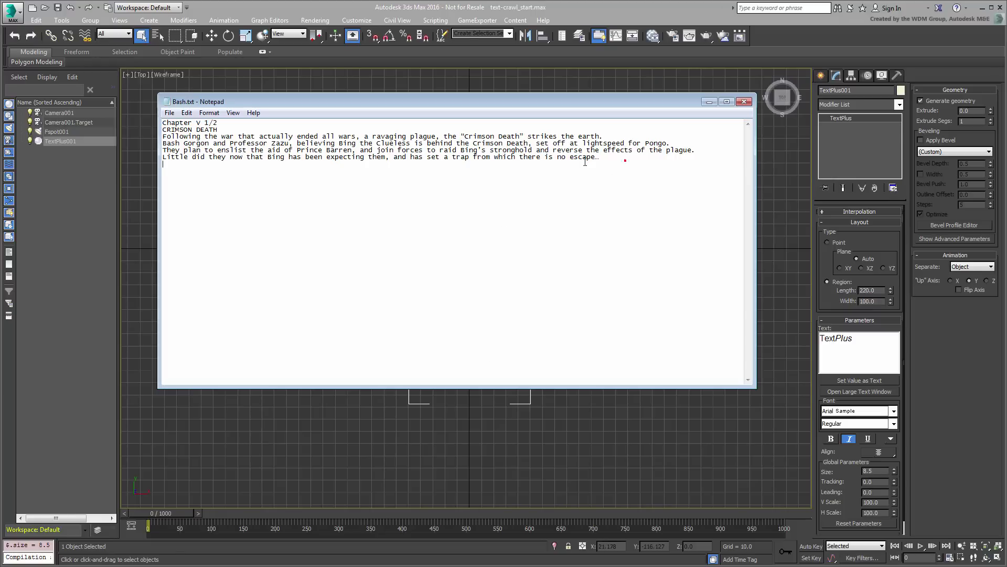
key("ctrl+a")
key("ctrl+c")
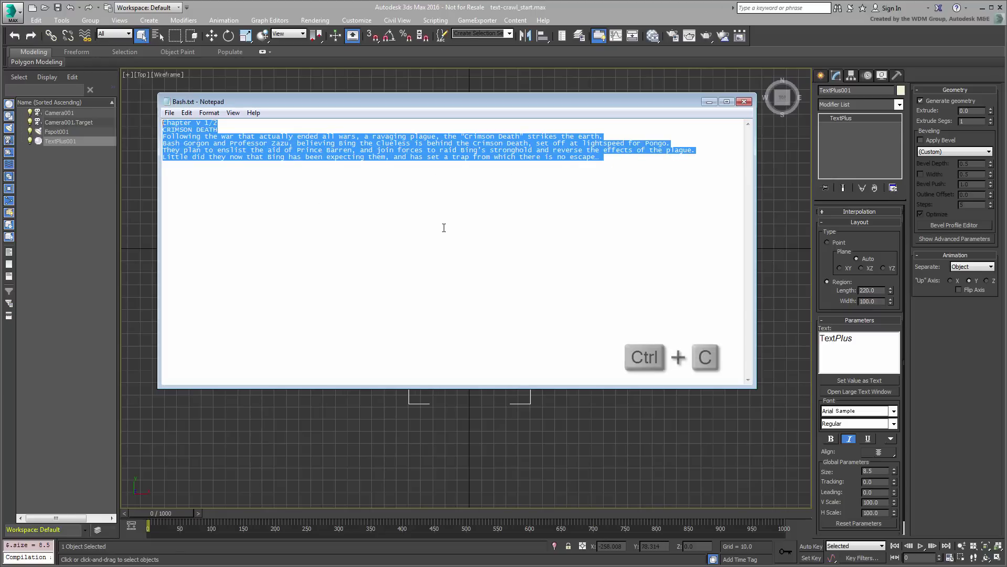
left_click(600, 4)
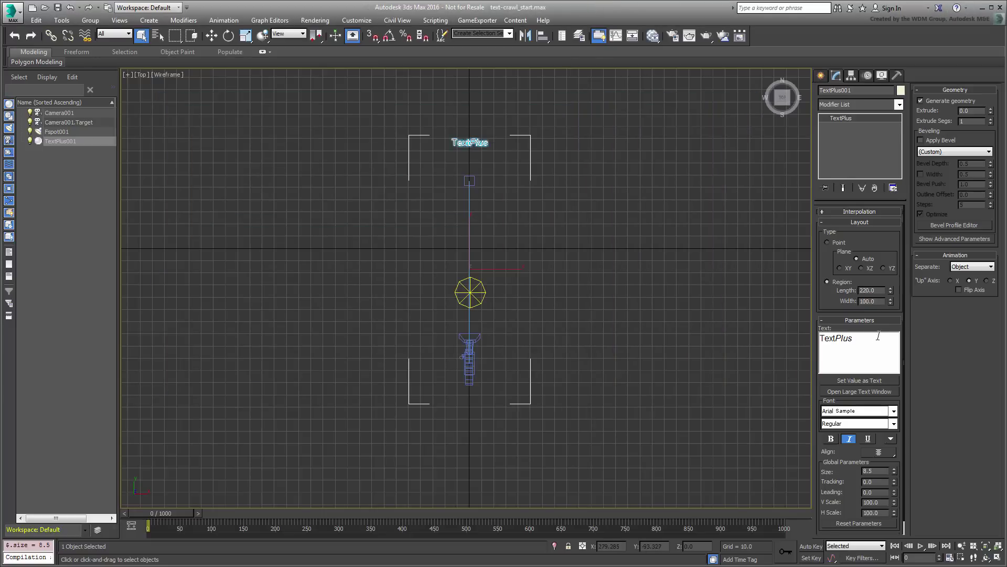
Paste the copied story over the placeholder 'TextPlus' wording and recentre the Top view
left_click_drag(878, 337, 772, 338)
key("ctrl+v")
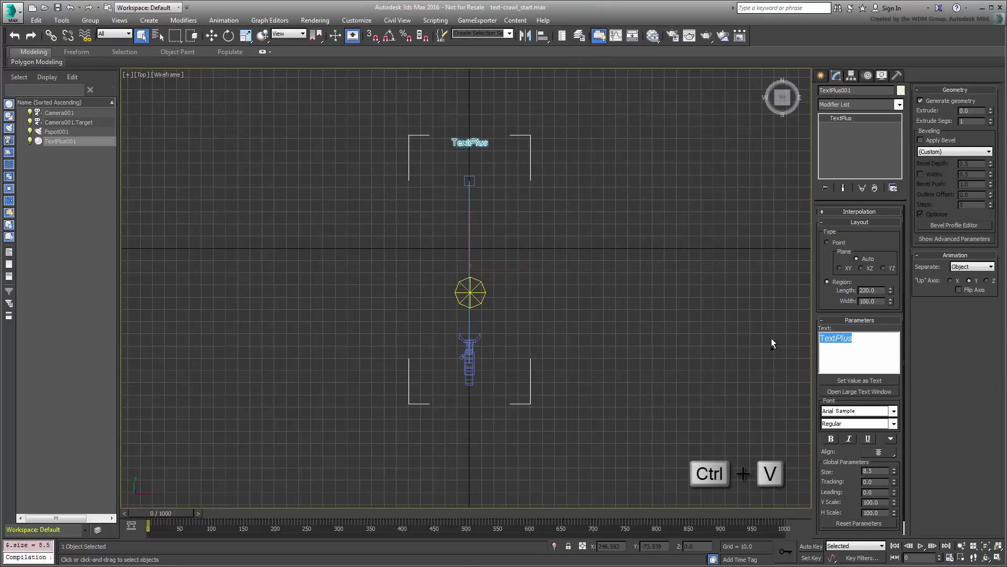
left_click(574, 228)
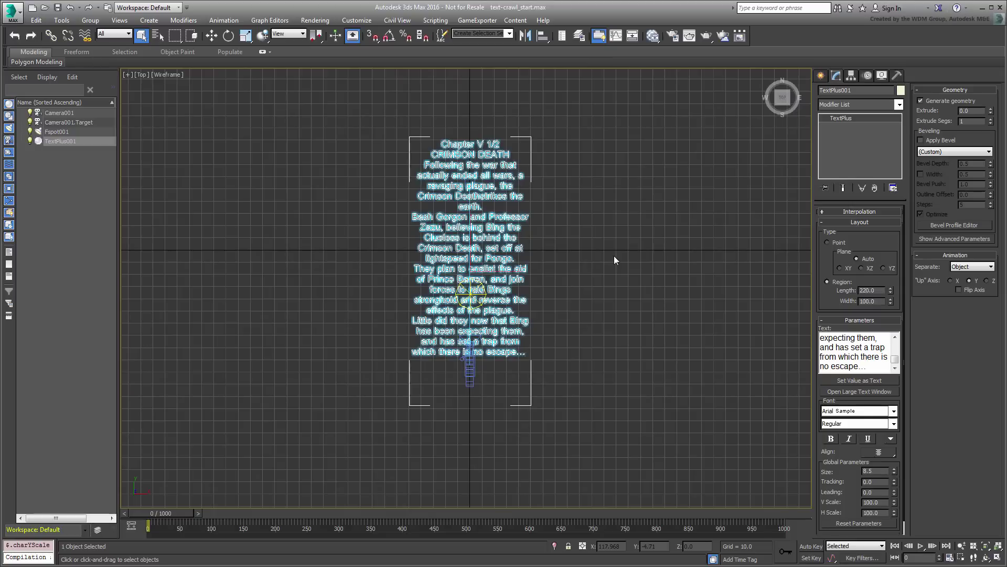
scroll(614, 255, "up", 3)
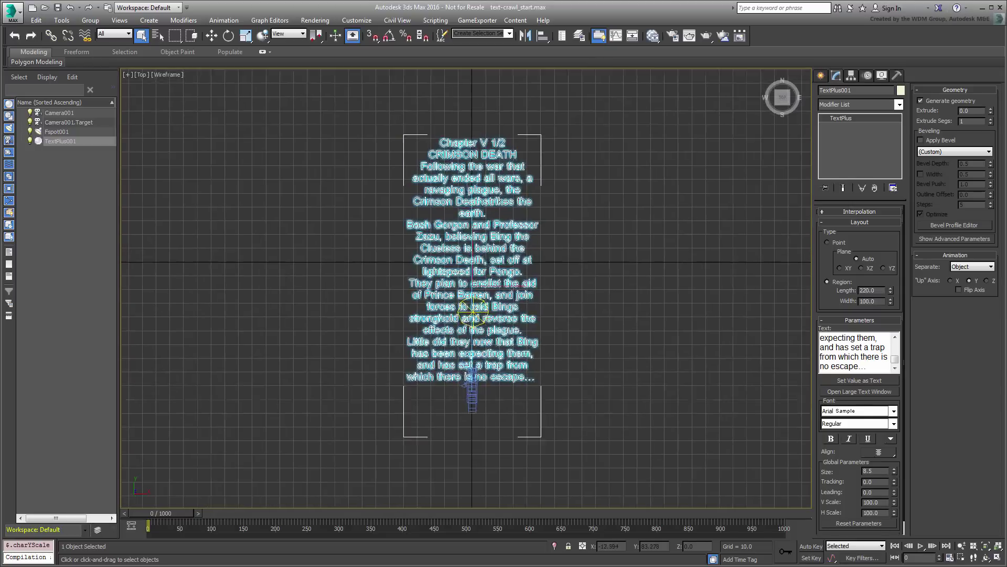
middle_click_drag(709, 330, 710, 316)
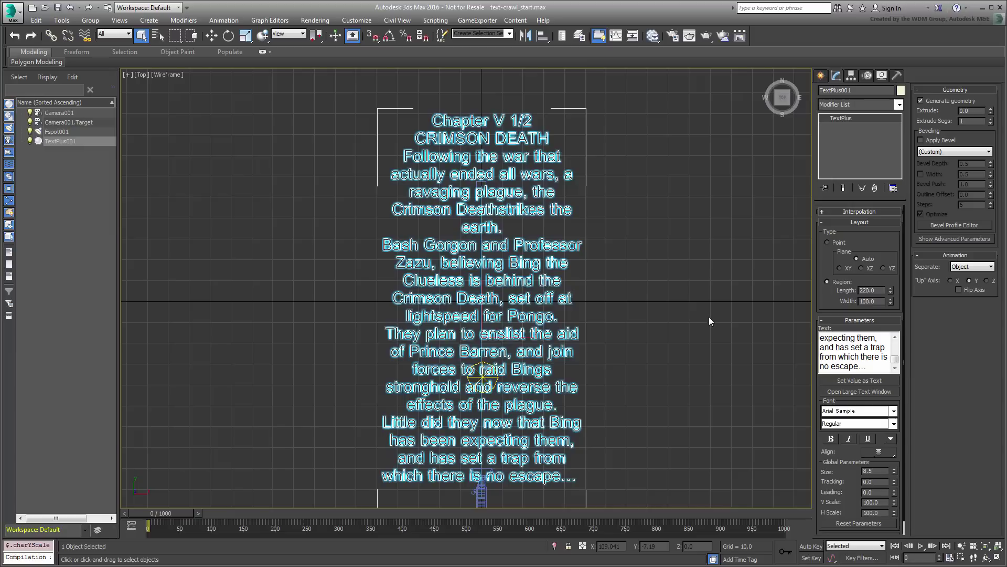
Open the large text window and correct 'enslist' to 'enlist'
left_click(866, 390)
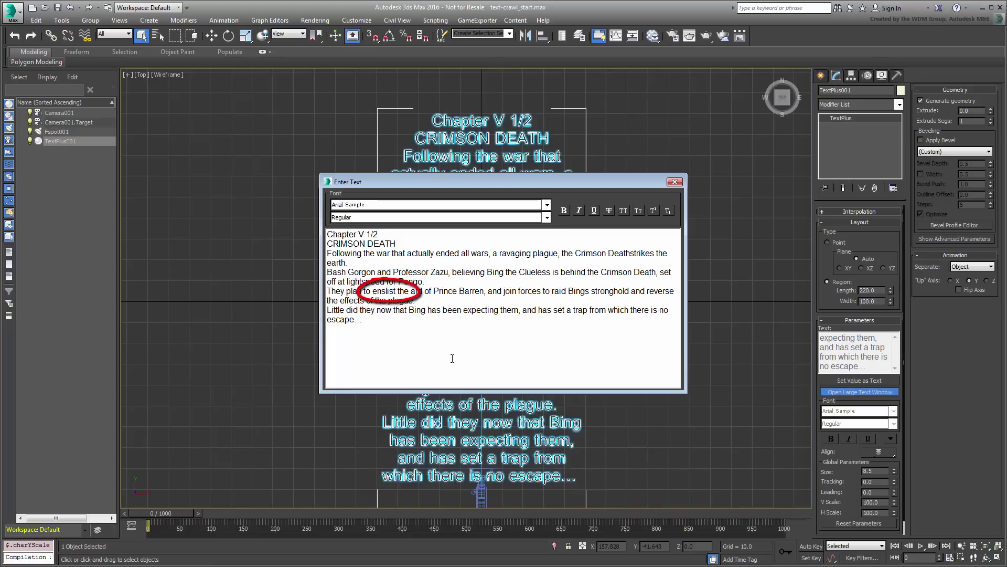
left_click(381, 290)
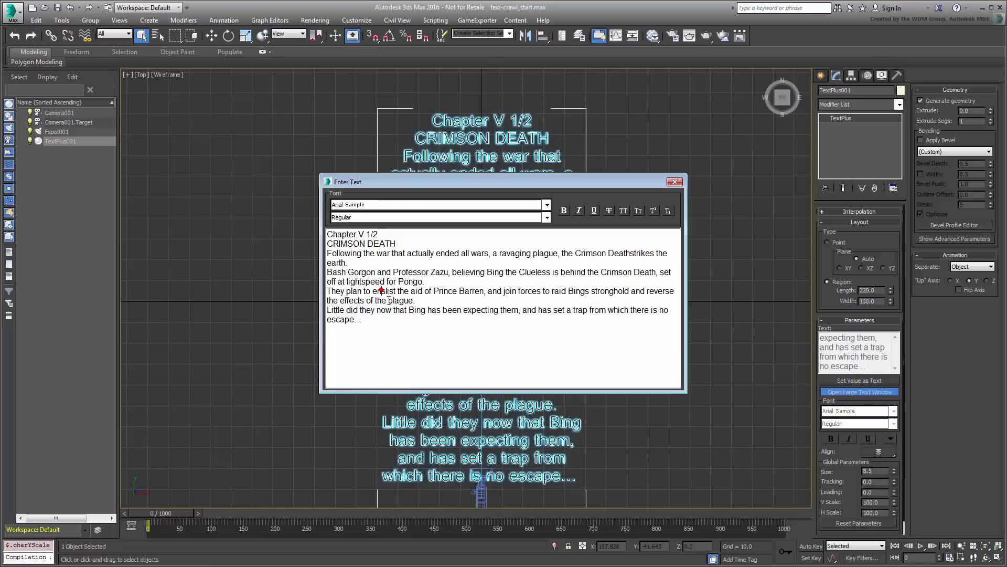
key("Delete")
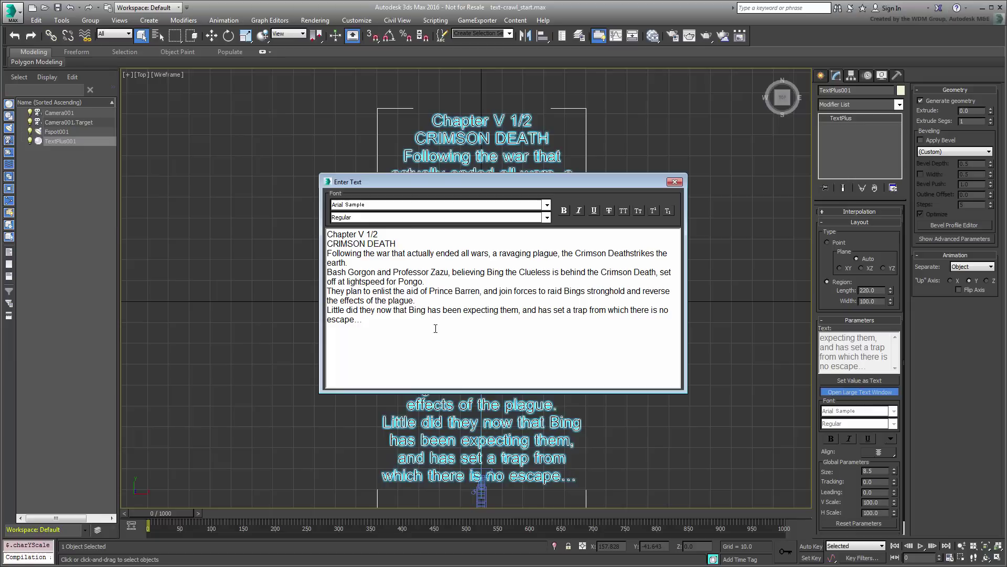
Insert blank lines after 'Chapter V 1/2', 'CRIMSON DEATH' and each story paragraph
key("ctrl+v")
key("Return")
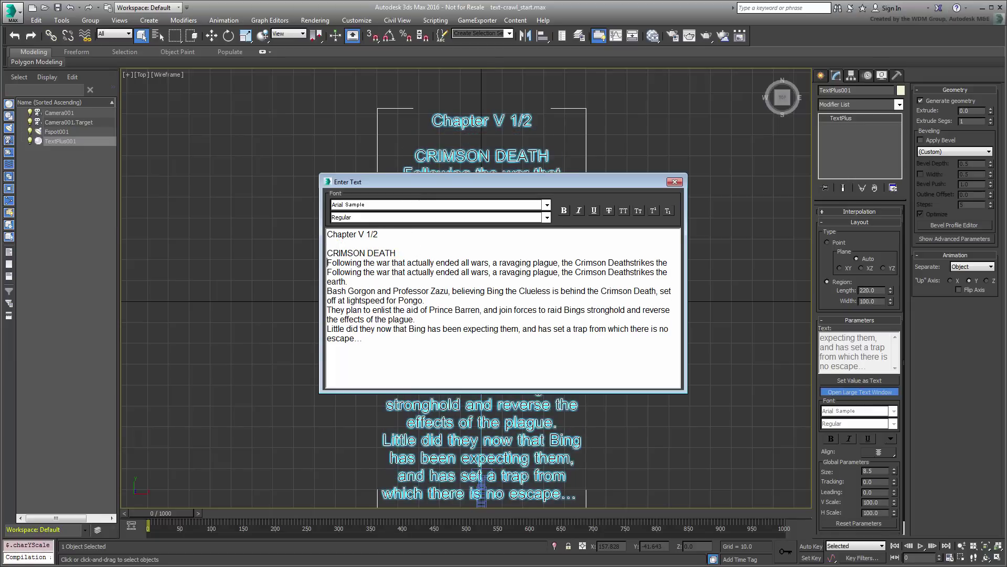
key("Return")
key("Return")
left_click(425, 310)
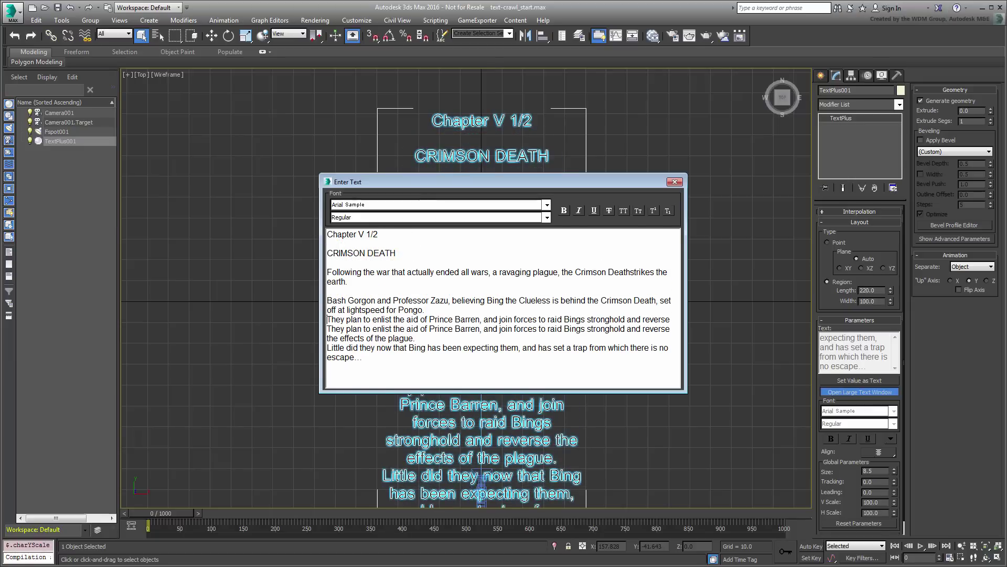
key("Return")
left_click(415, 338)
key("Return")
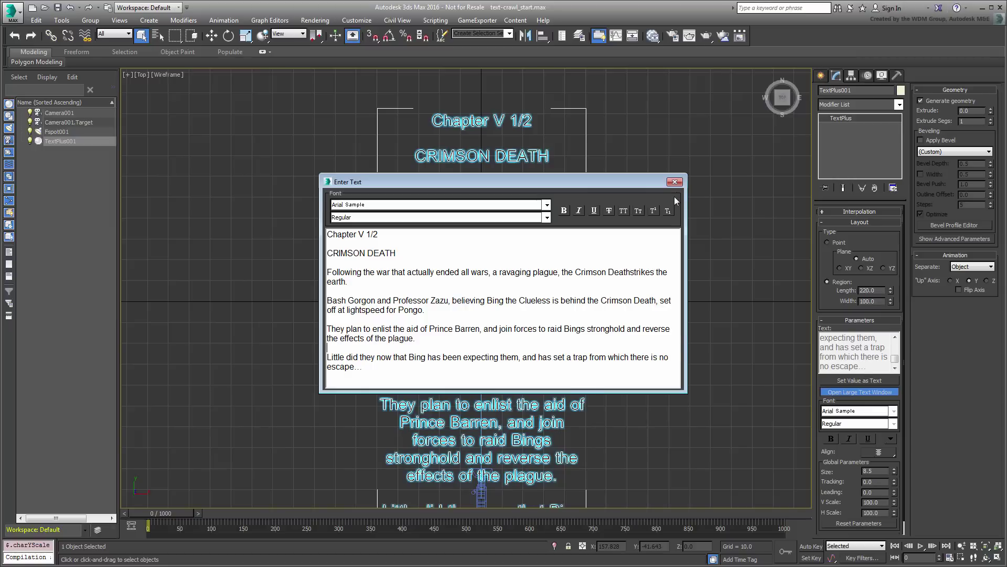
Close the text window, switch to Move, and set the crawl text's Align option to Left
left_click(675, 182)
scroll(639, 278, "down", 2)
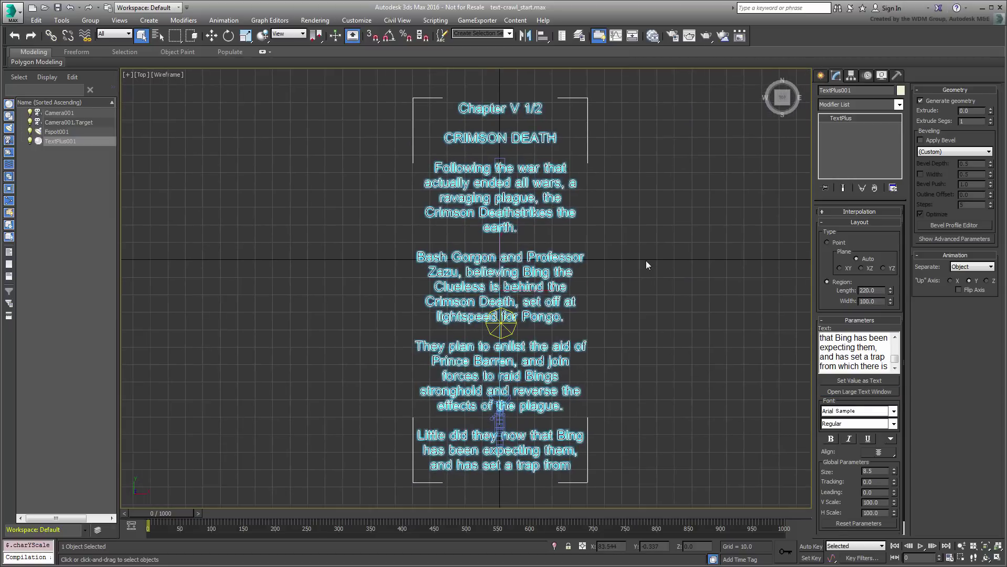
scroll(645, 261, "up", 1)
key("w")
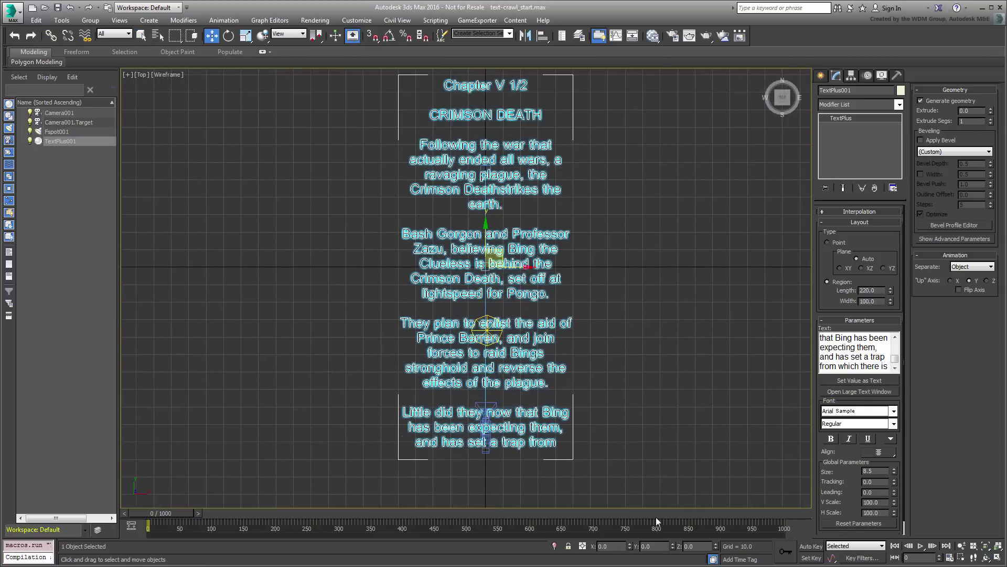
middle_click_drag(654, 280, 646, 311)
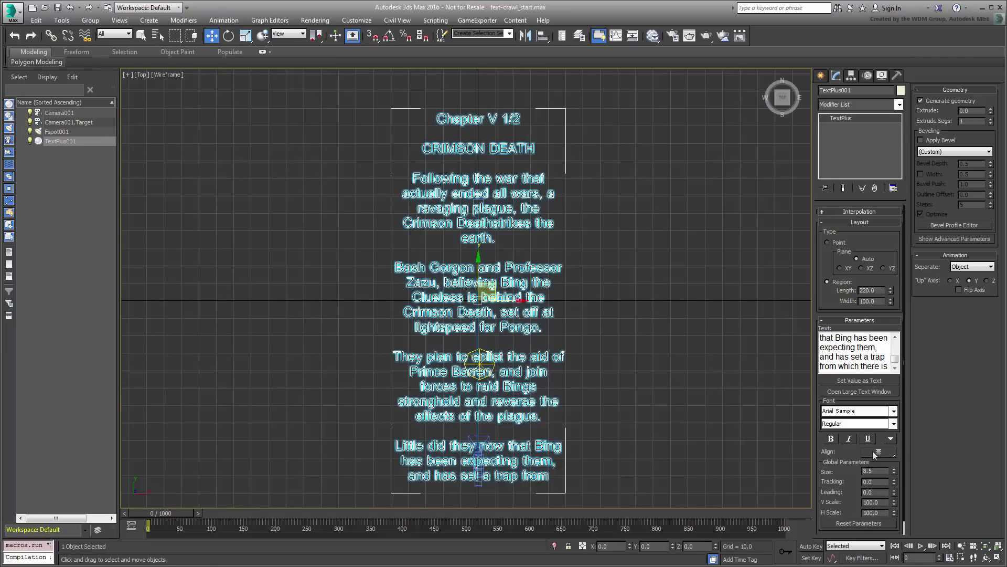
left_click(892, 454)
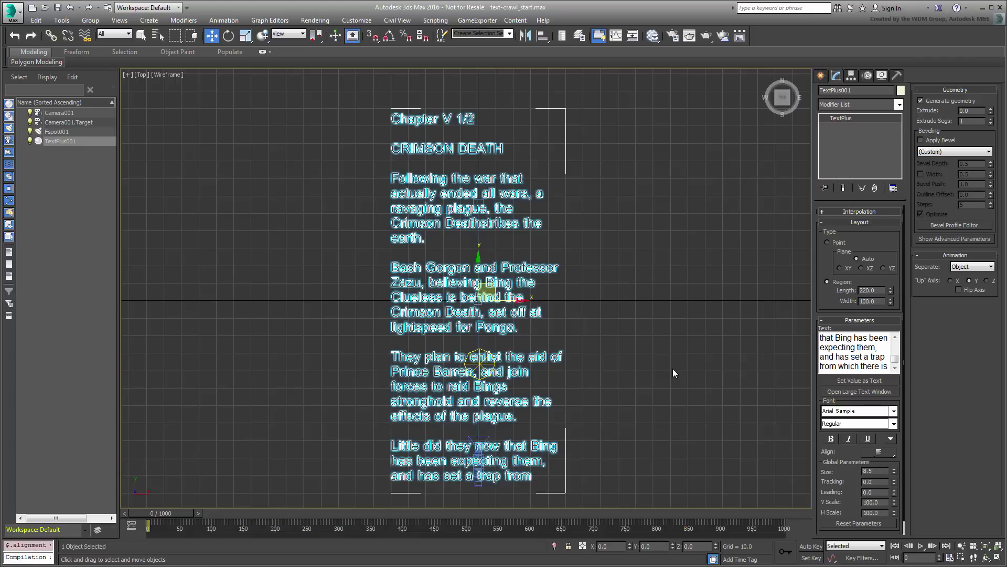
scroll(473, 157, "up", 1)
scroll(472, 157, "up", 1)
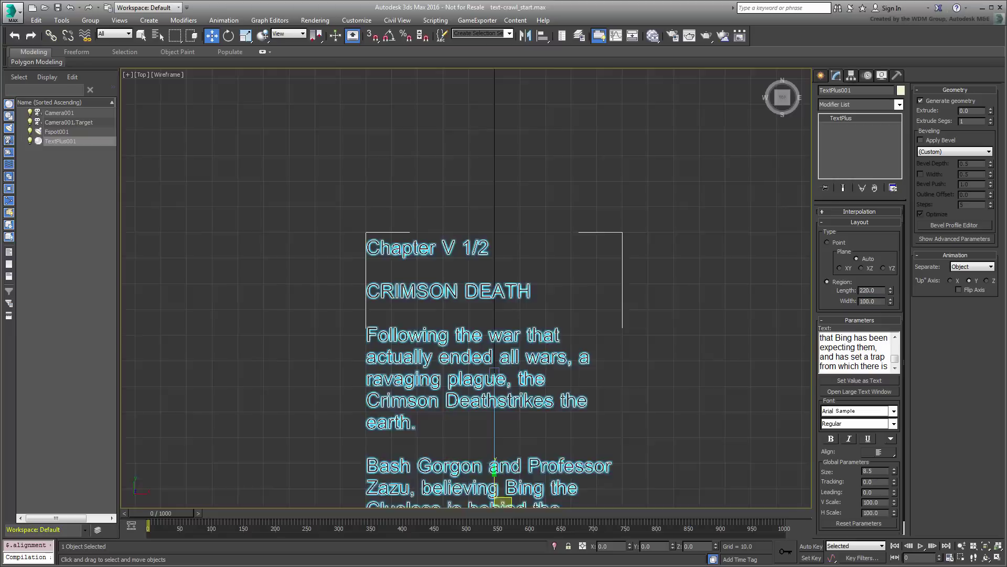
scroll(473, 299, "up", 1)
scroll(472, 299, "up", 1)
scroll(473, 299, "up", 1)
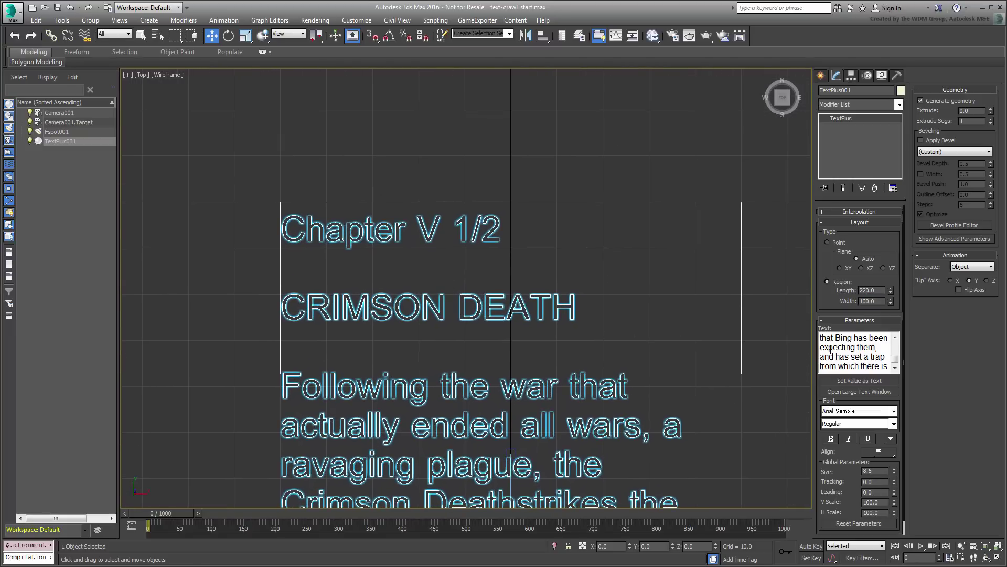
scroll(859, 351, "up", 5)
Shrink the 1/2 characters and raise them into a superscript using Manipulate Text
double_click(865, 337)
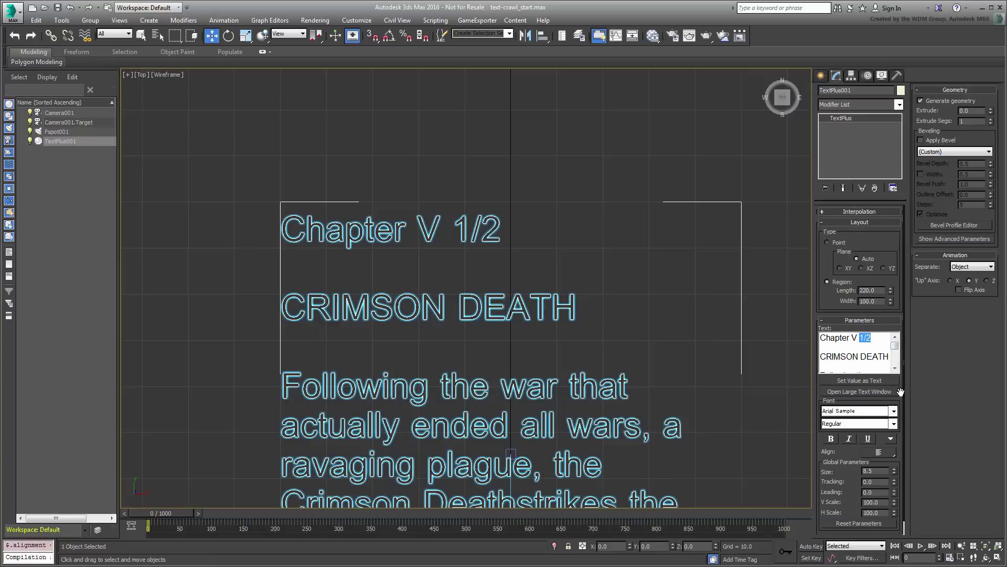
scroll(903, 393, "down", 1)
left_click(859, 524)
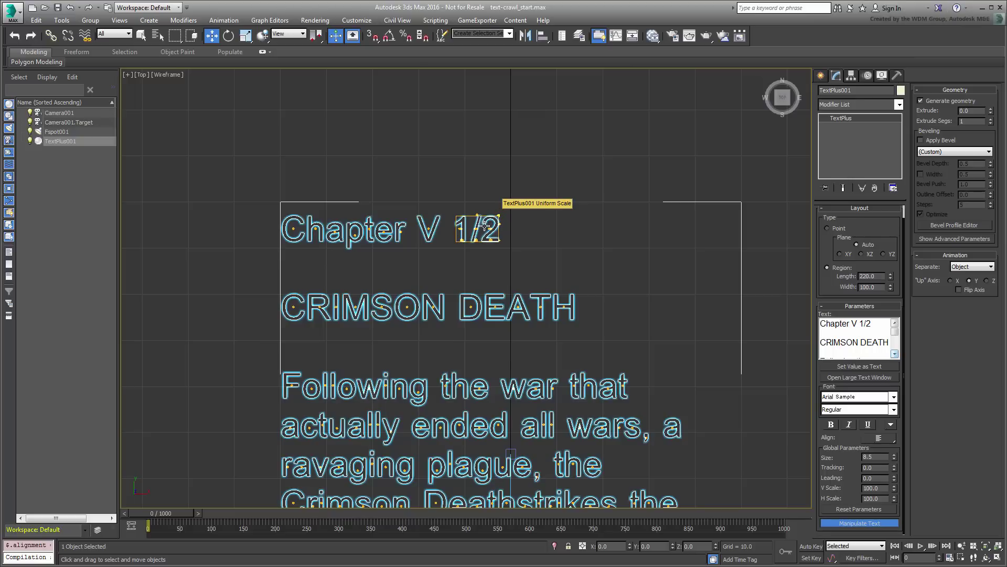
left_click_drag(486, 223, 519, 242)
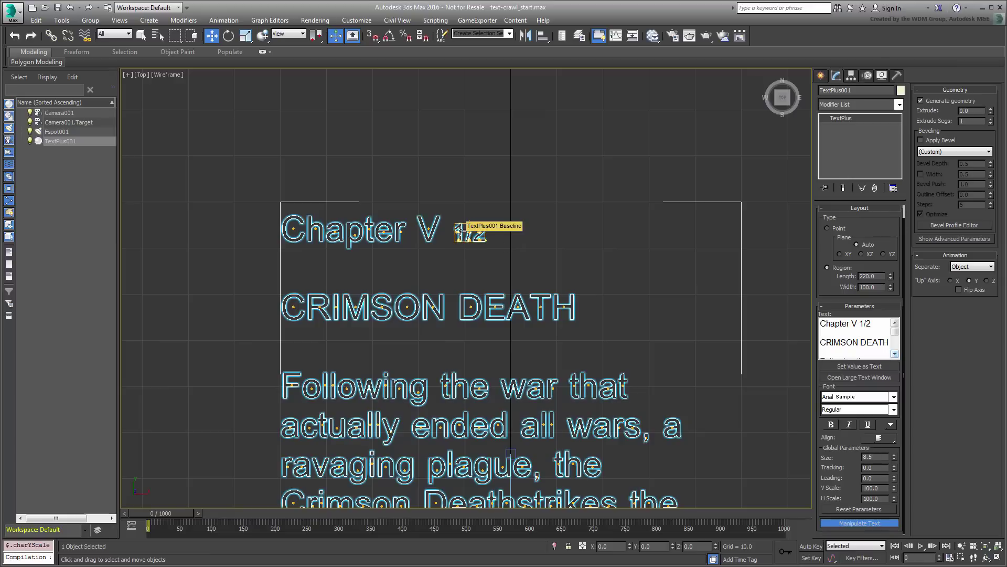
mouse_move(459, 232)
left_mouse_down()
mouse_move(458, 216)
mouse_move(458, 233)
left_mouse_up()
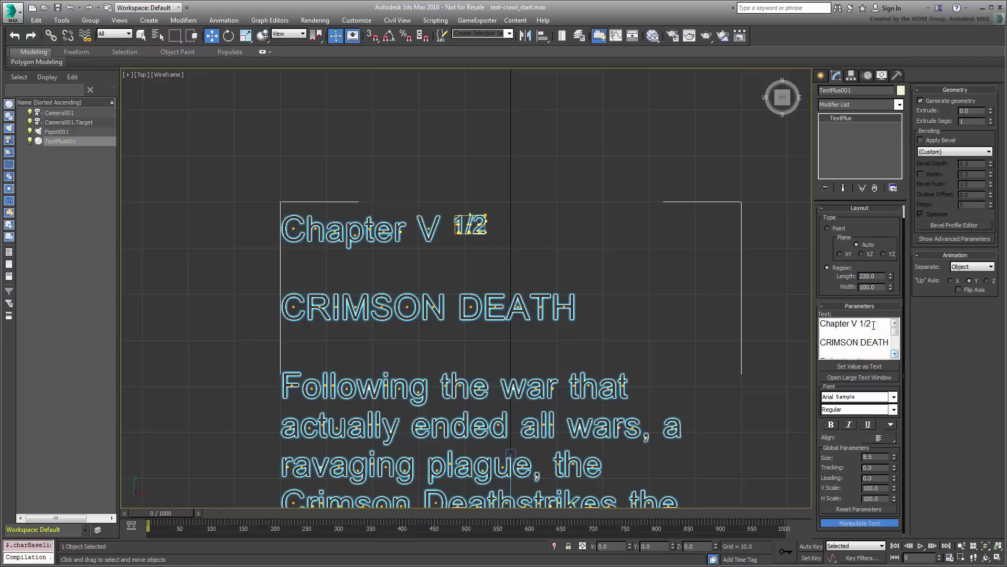
Widen the Chapter V 1/2 spacing, then move CRIMSON DEATH and stretch it taller
left_click(417, 233)
left_click_drag(346, 232, 456, 234)
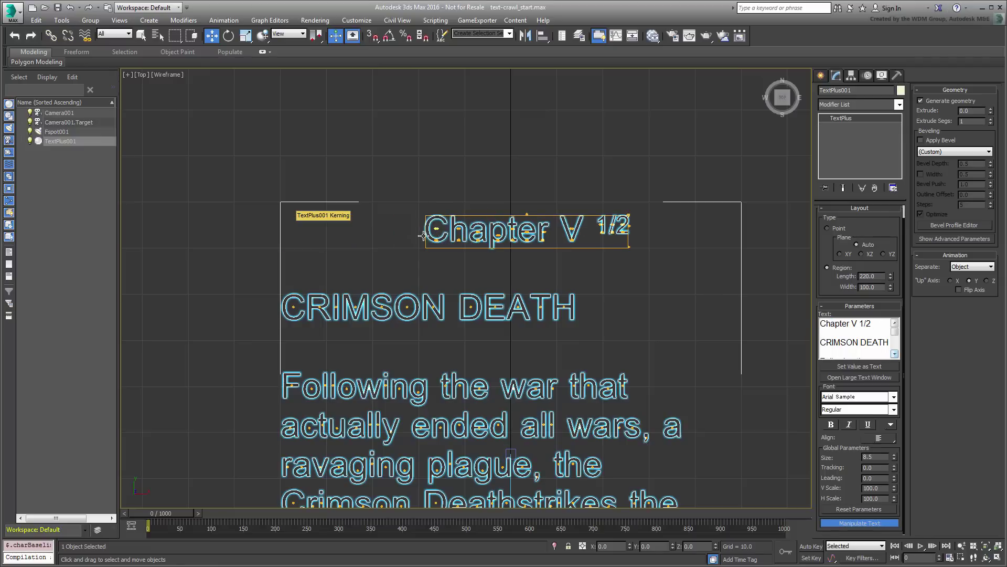
left_click(277, 308)
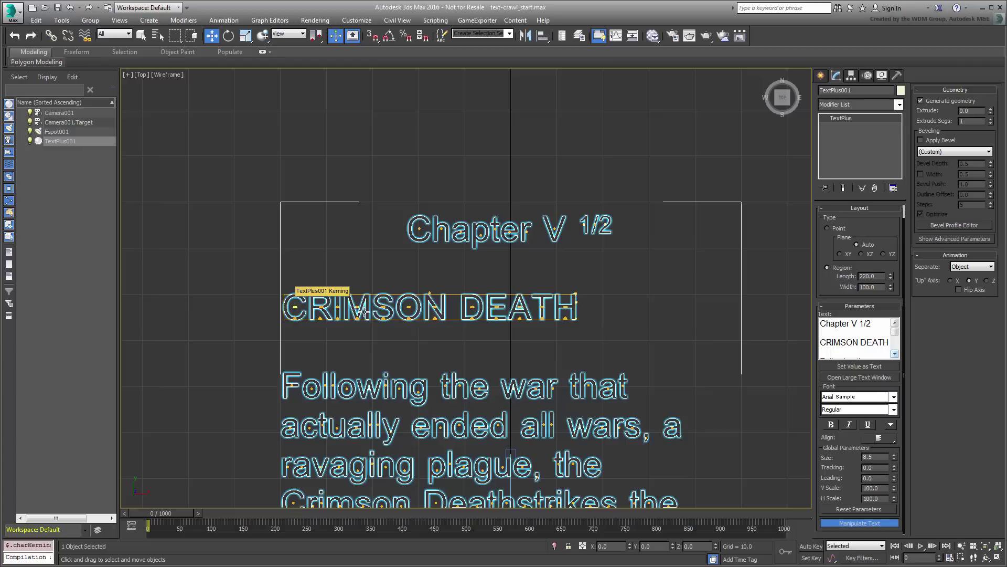
left_click_drag(295, 293, 370, 293)
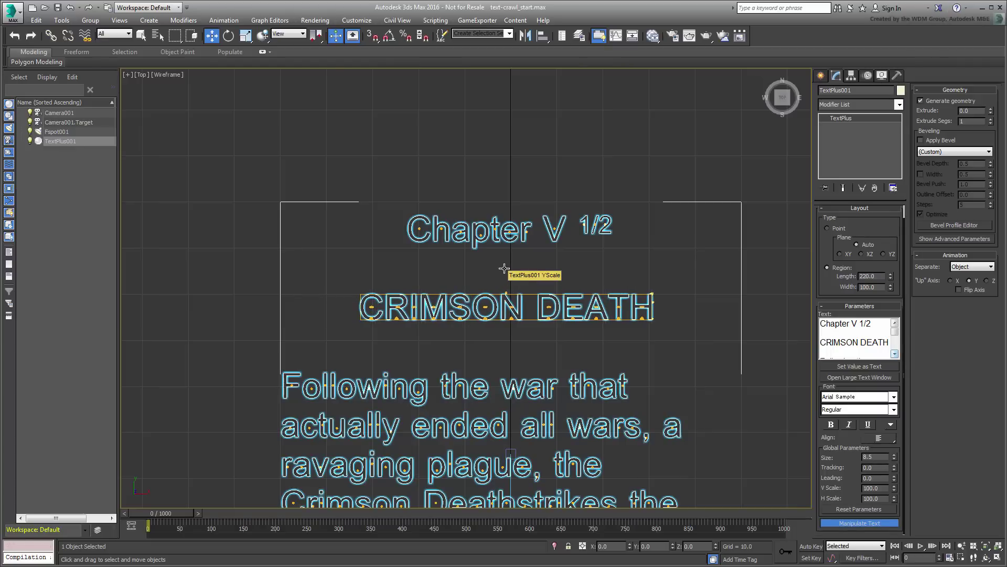
left_click_drag(504, 269, 504, 254)
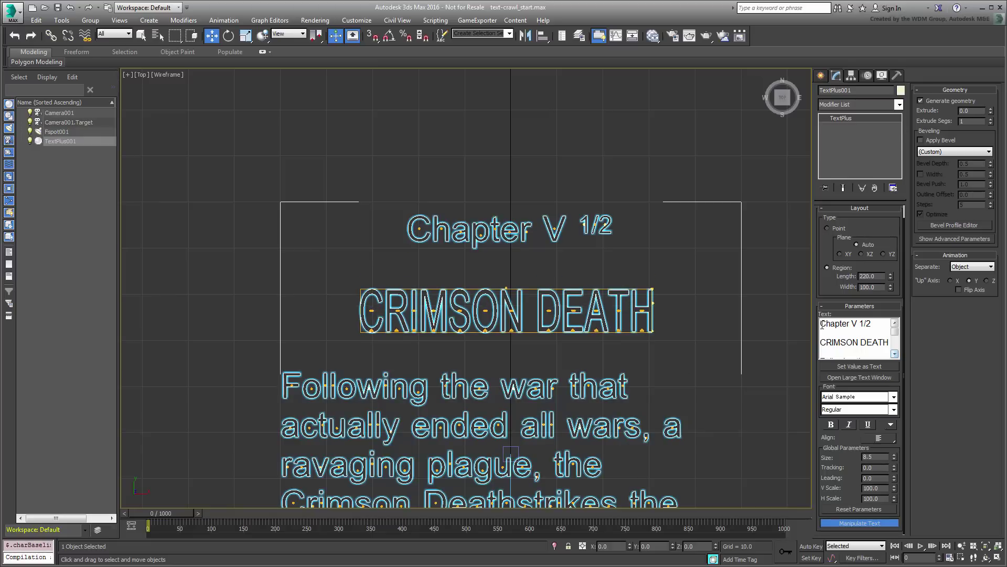
Select the crawl text object and turn off character manipulation
left_click(771, 311)
left_click(508, 311)
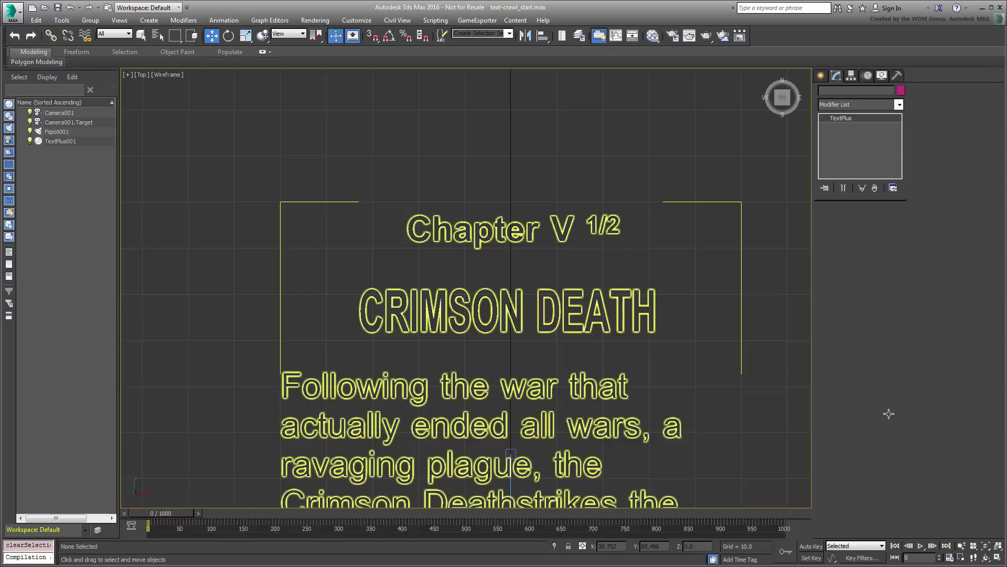
scroll(900, 471, "down", 1)
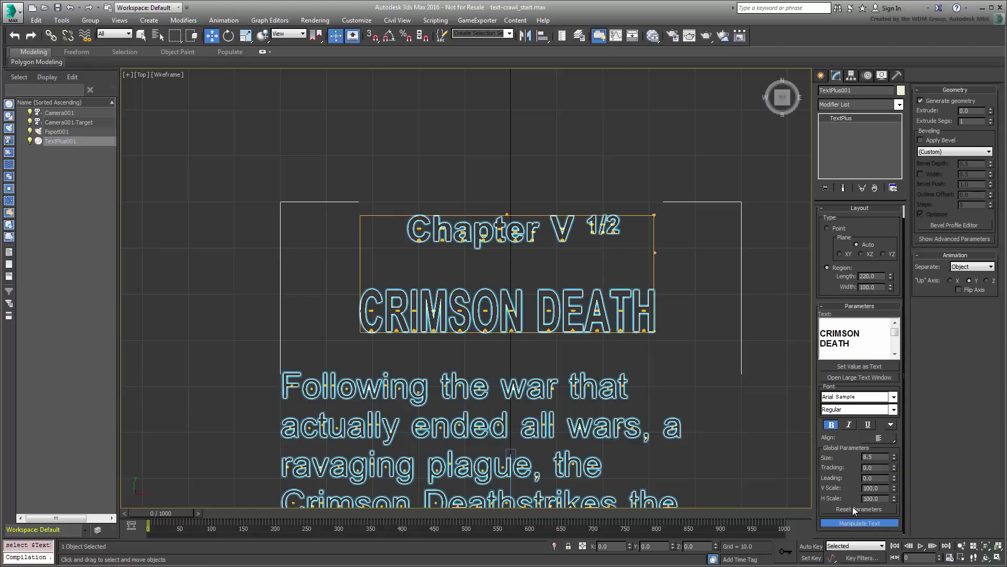
left_click(853, 521)
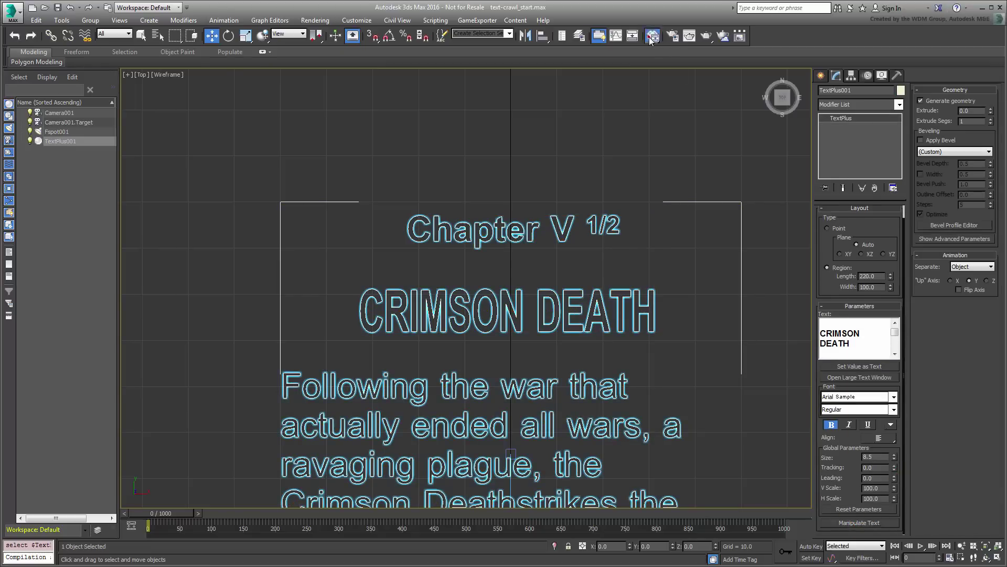
Add a Standard material in Slate, set a golden yellow diffuse, and wire it to the text
key("m")
mouse_move(227, 324)
left_mouse_down()
mouse_move(488, 271)
mouse_move(510, 256)
left_mouse_up()
double_click(511, 256)
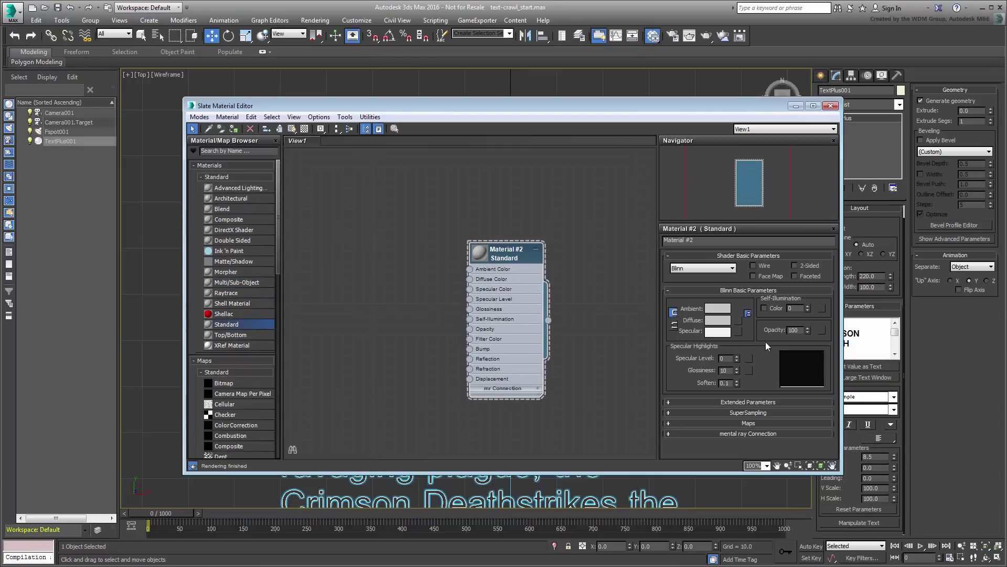
left_click(717, 320)
left_click_drag(237, 102, 223, 74)
mouse_move(301, 79)
left_mouse_down()
mouse_move(301, 103)
mouse_move(308, 79)
left_mouse_up()
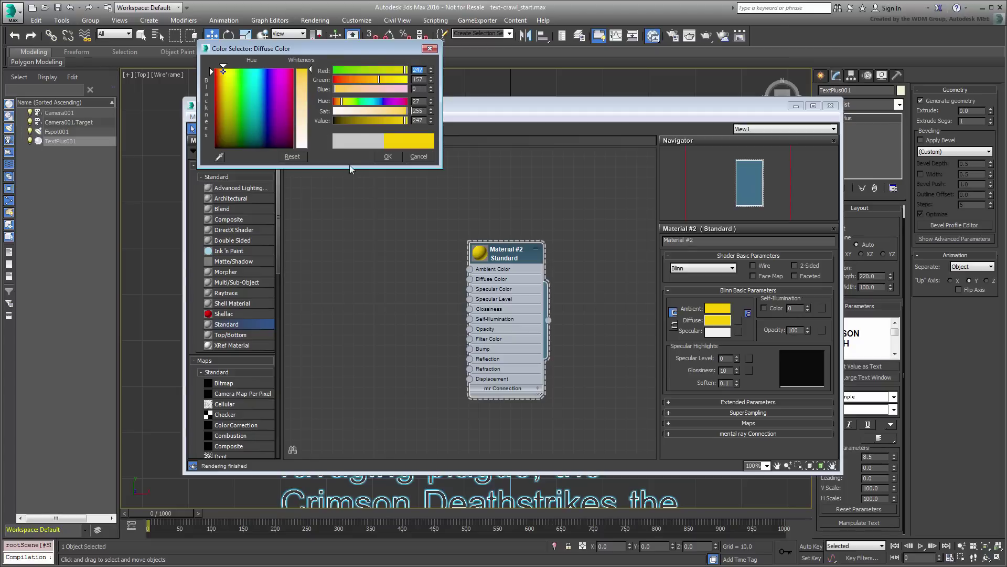
left_click(387, 155)
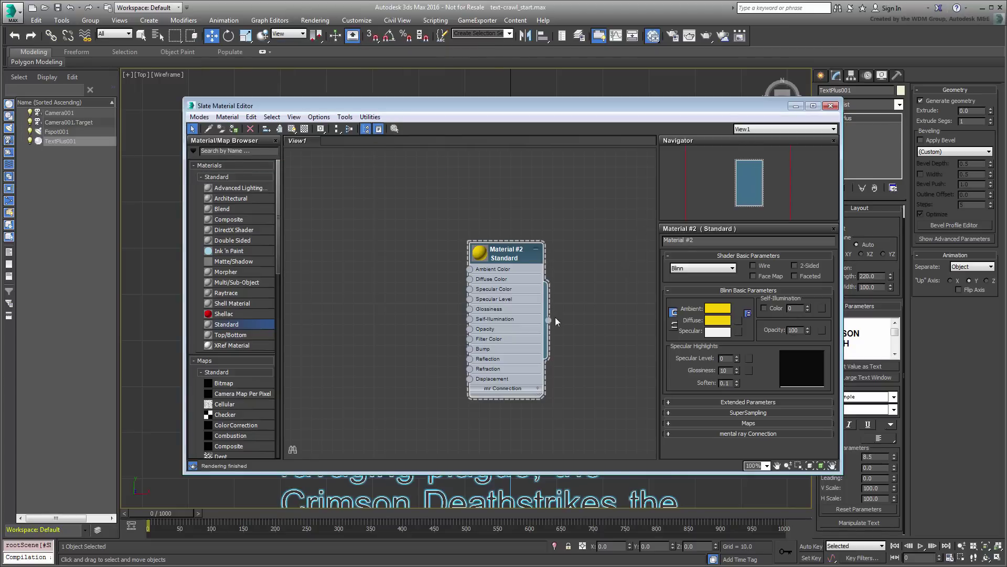
left_click_drag(548, 320, 525, 508)
Close the material editor and show four viewports, with Perspective switched to Camera001 and Top zoomed to extents
left_click(833, 105)
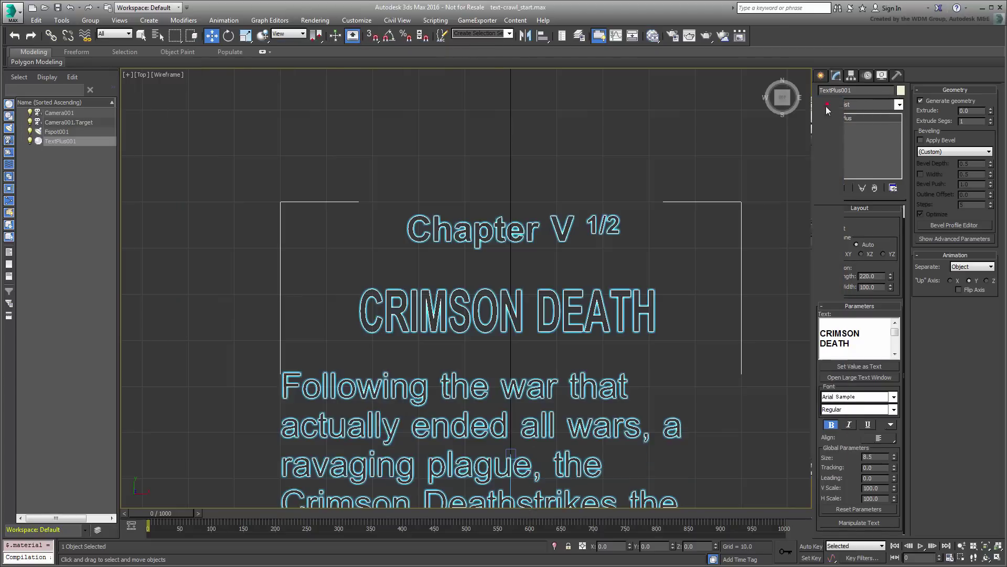
left_click(649, 173)
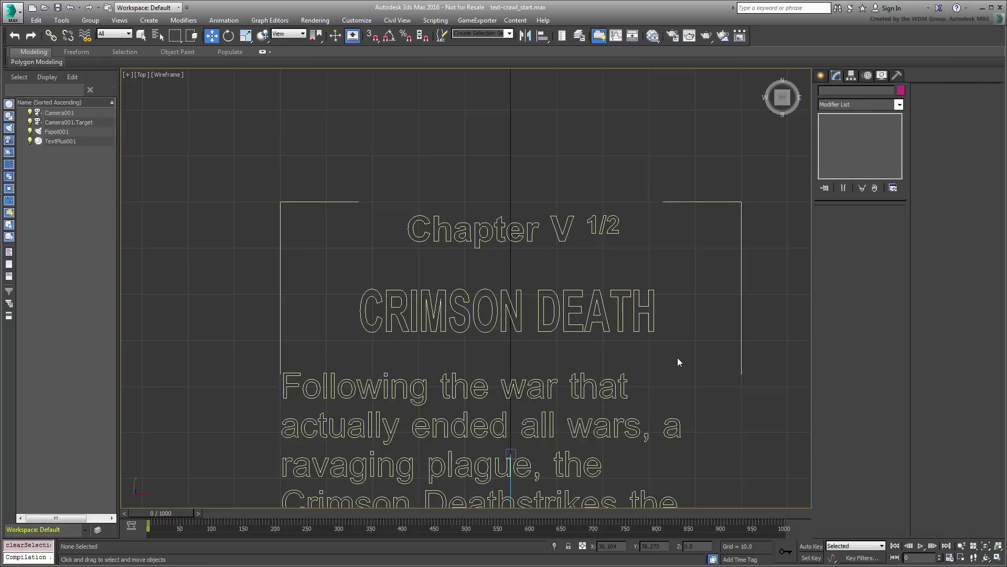
key("alt+w")
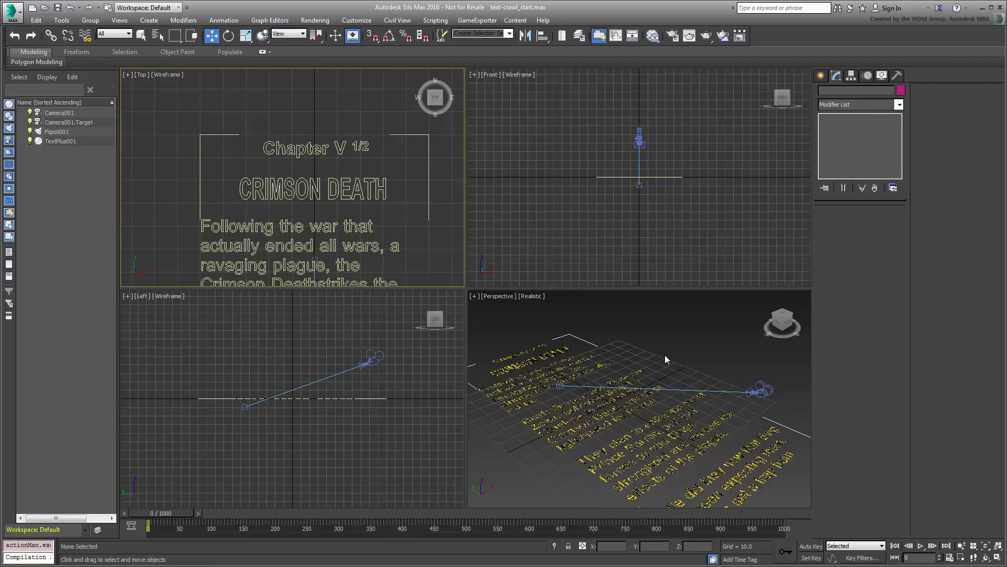
left_click(638, 362)
key("c")
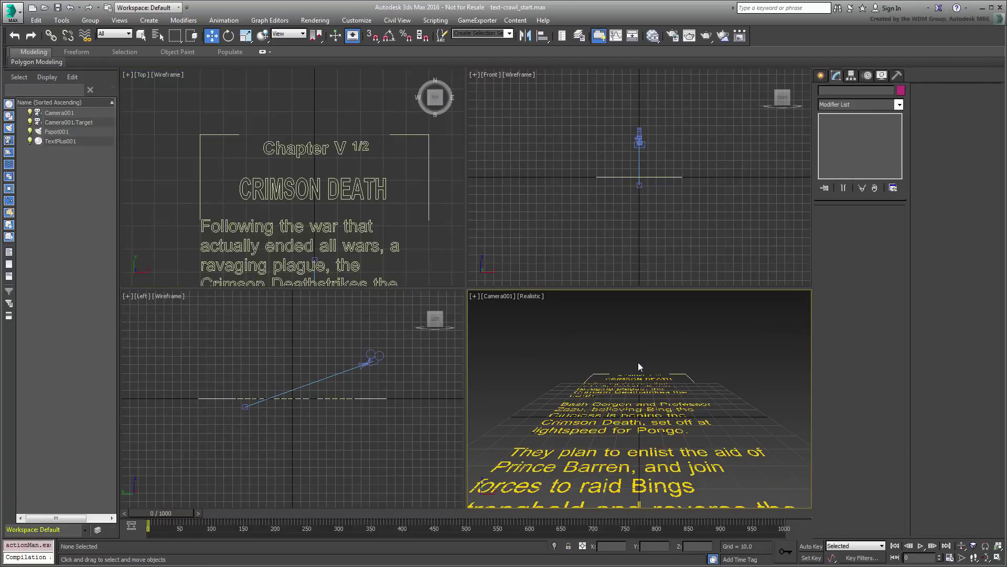
middle_click(303, 191)
key("z")
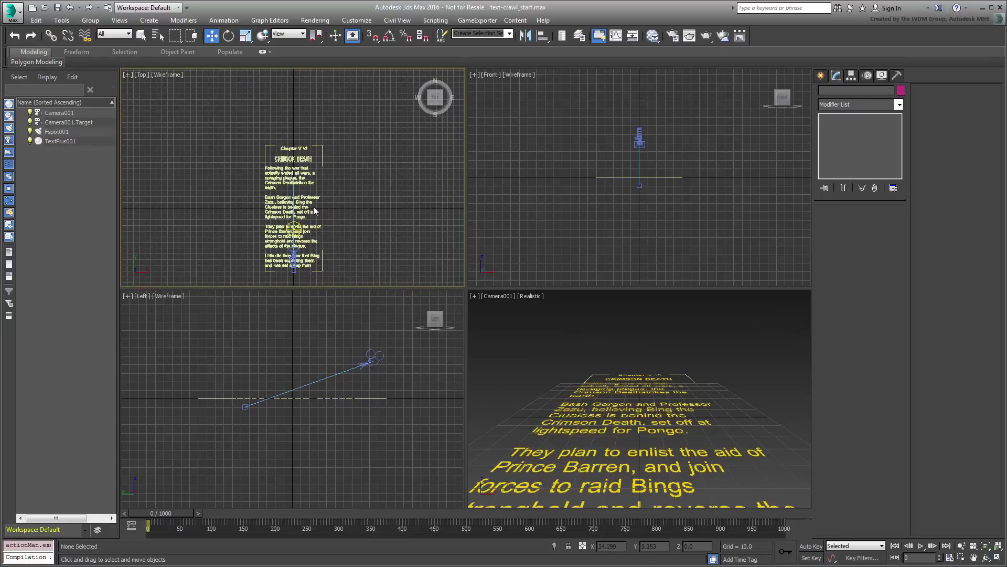
Move the text paragraph along -Y in Top view so it starts outside the camera frame
left_click(307, 200)
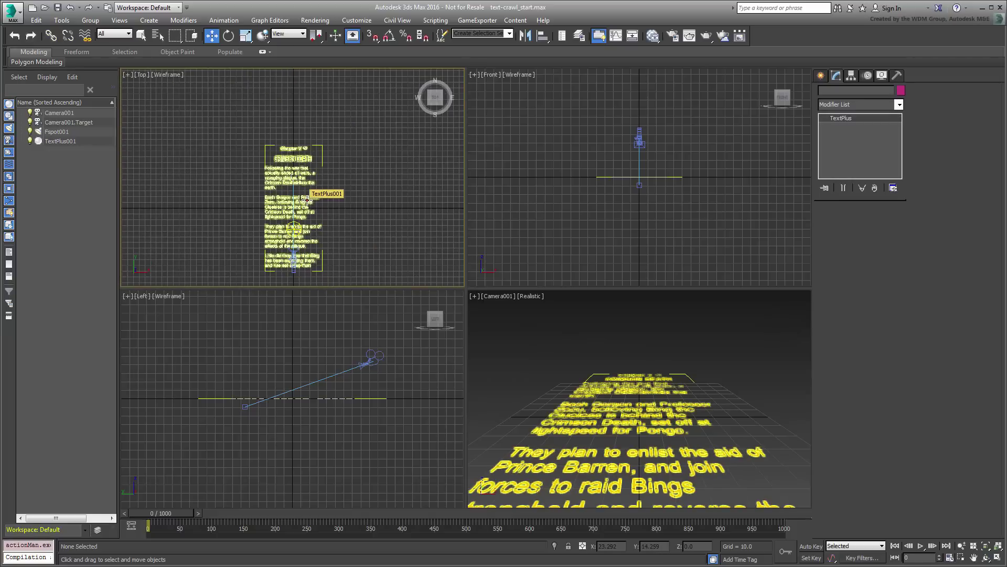
right_click(348, 207)
left_click(370, 219)
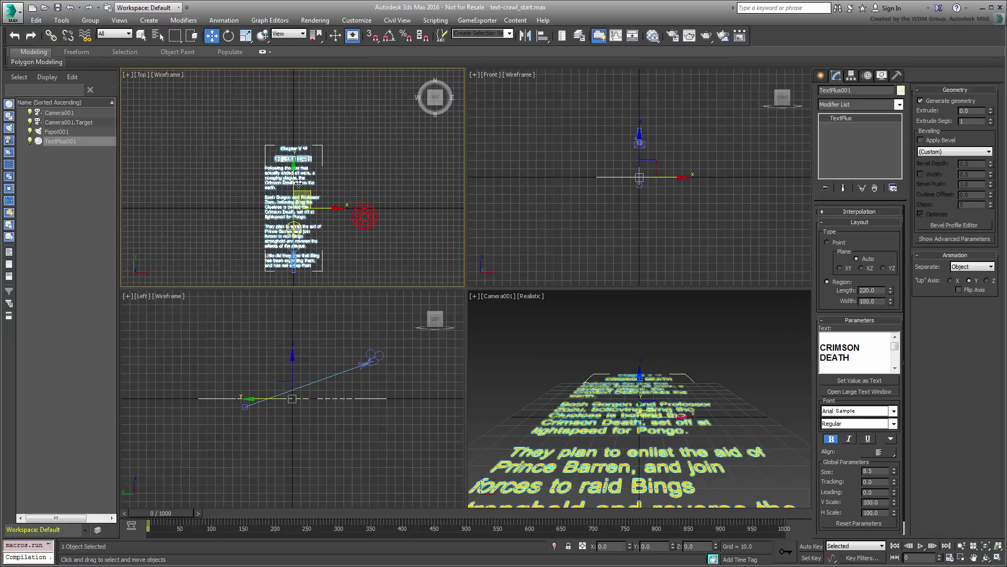
left_click_drag(293, 181, 293, 230)
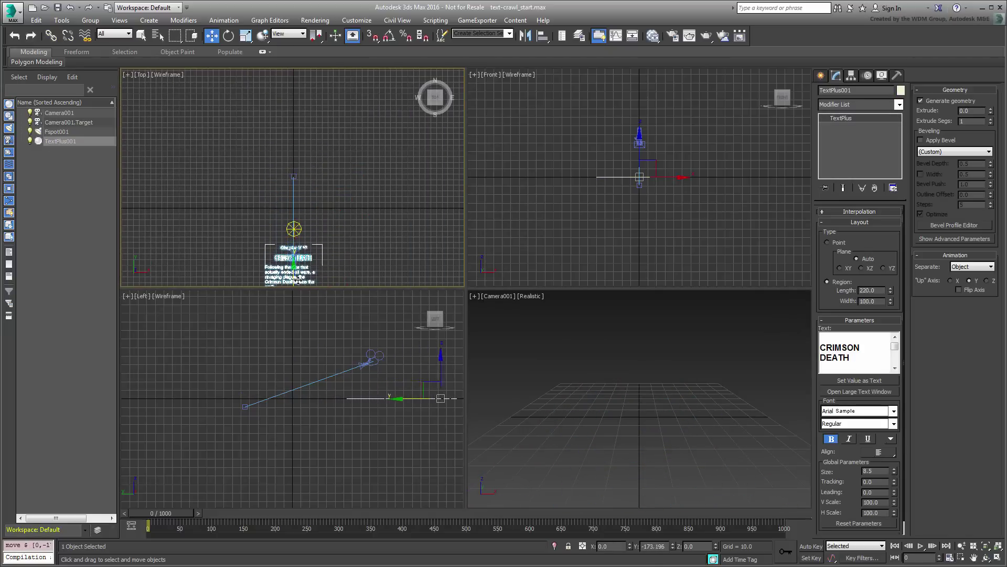
right_click(668, 413)
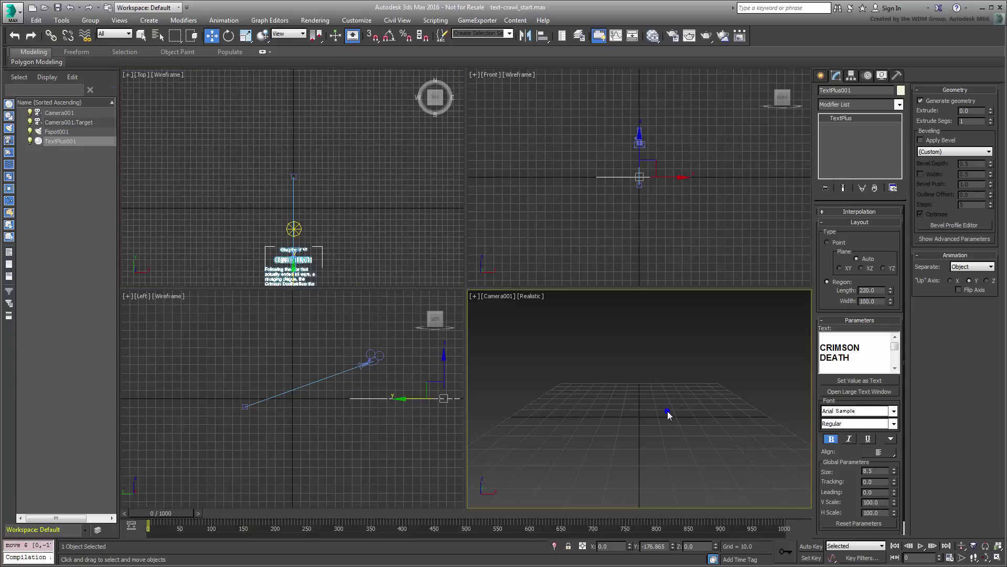
With Auto Key on, key the text far along +Y at frame 1000, then stop recording
key("n")
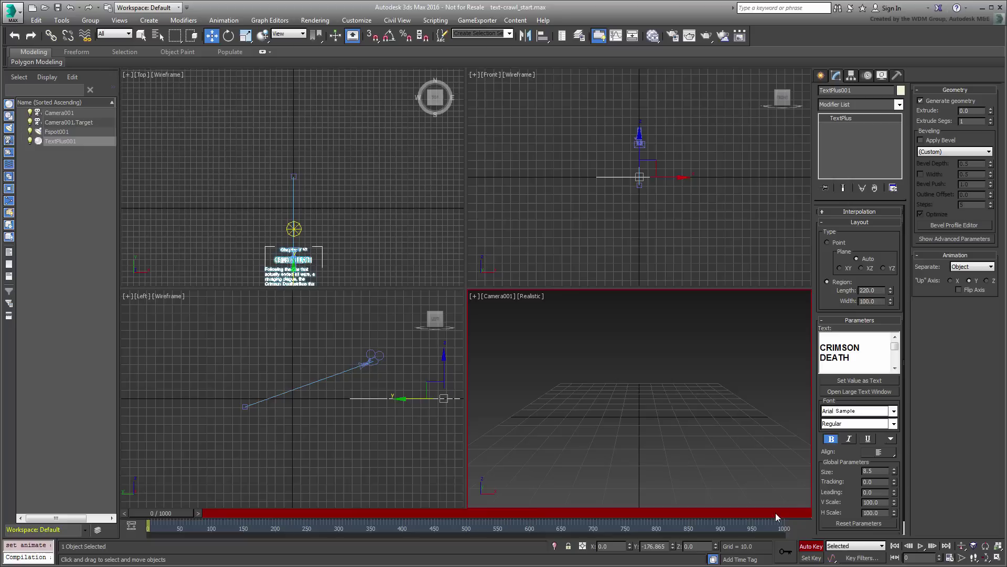
left_click_drag(775, 512, 795, 515)
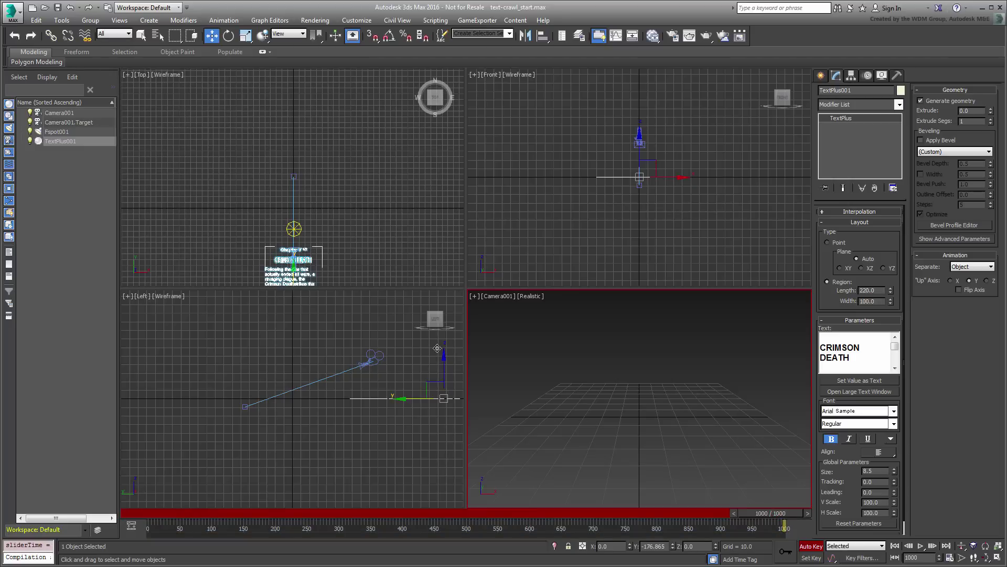
middle_click_drag(307, 228, 296, 211)
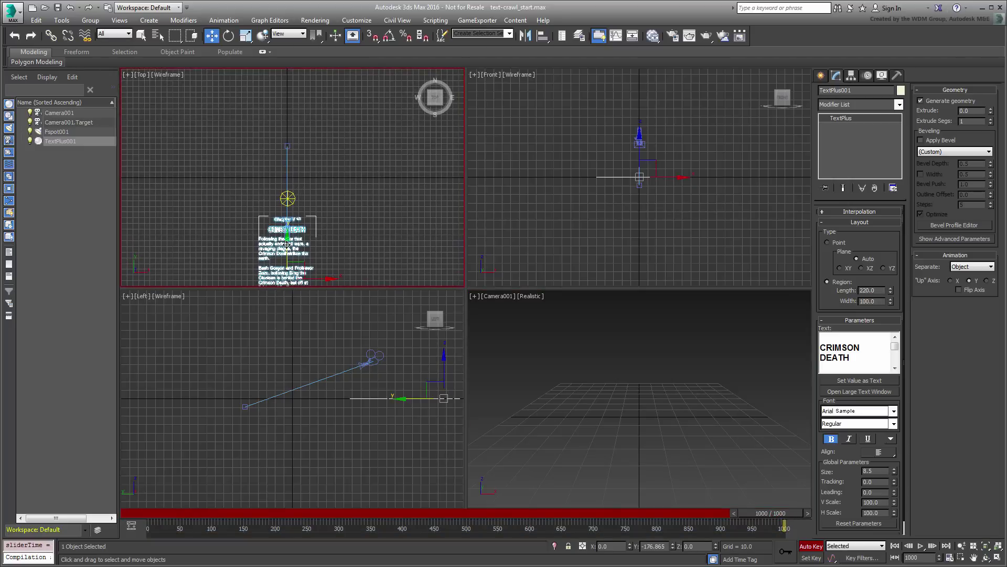
left_click_drag(287, 244, 287, 86)
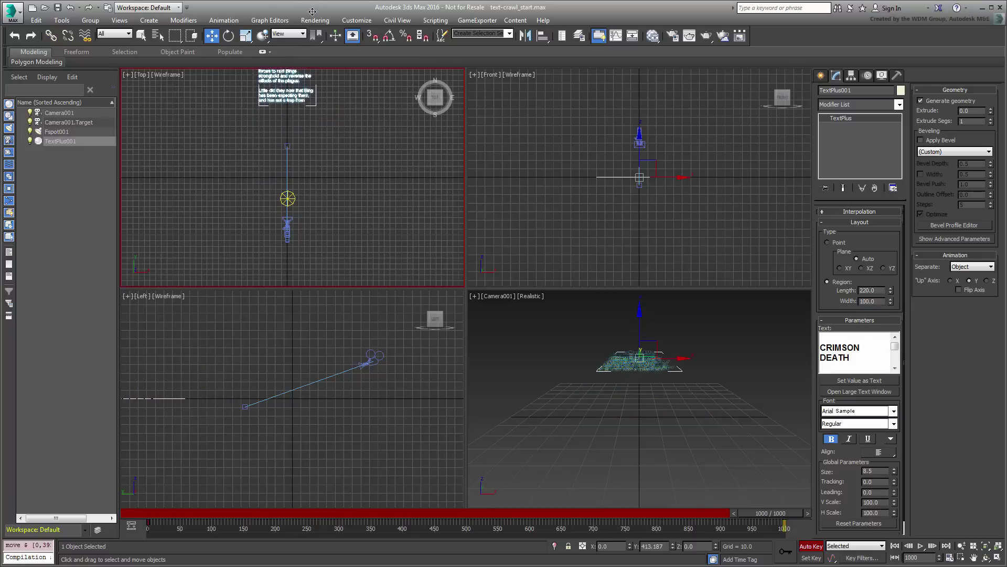
left_click_drag(312, 11, 317, 1)
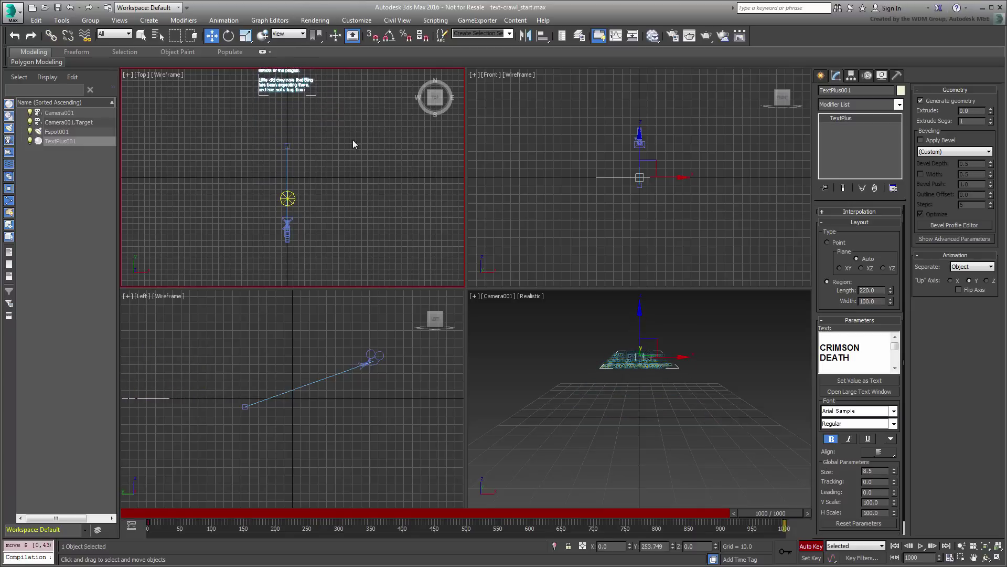
left_click(816, 546)
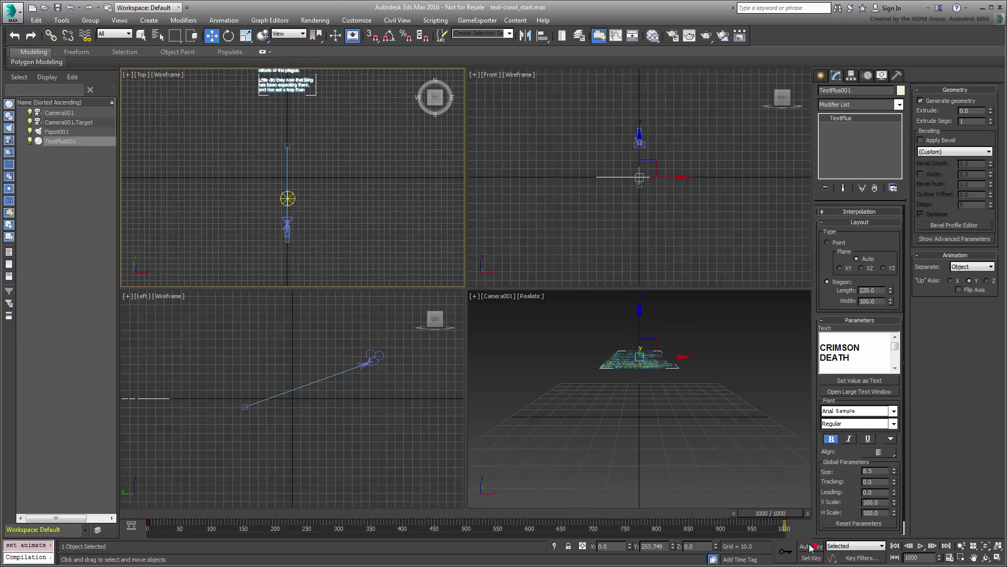
Maximize the Camera001 view, rewind to frame 0, and play the crawl, pausing once and resuming
left_click(623, 439)
key("alt+w")
left_click(663, 390)
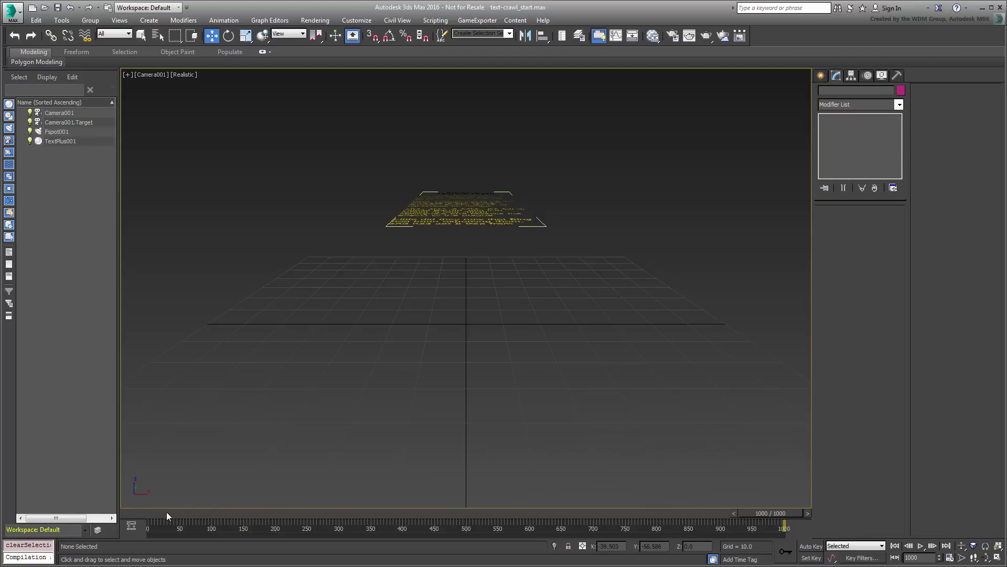
left_click_drag(167, 512, 126, 512)
left_click(919, 547)
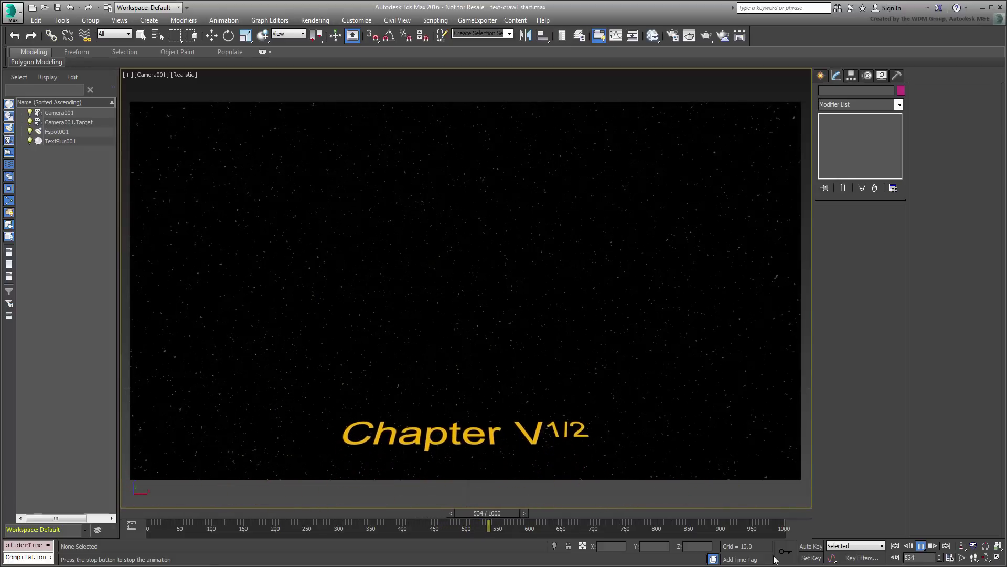
left_click(921, 546)
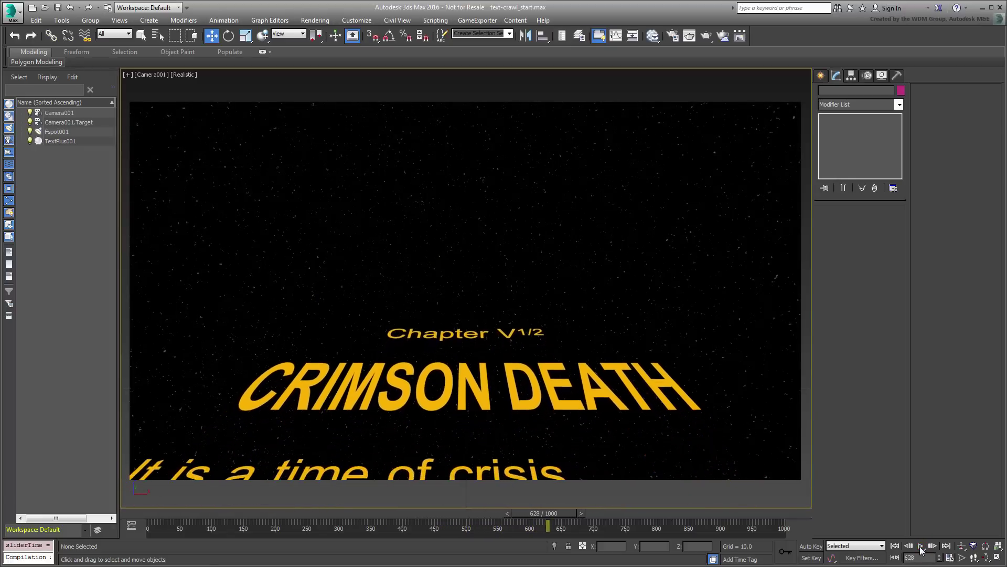
left_click(921, 546)
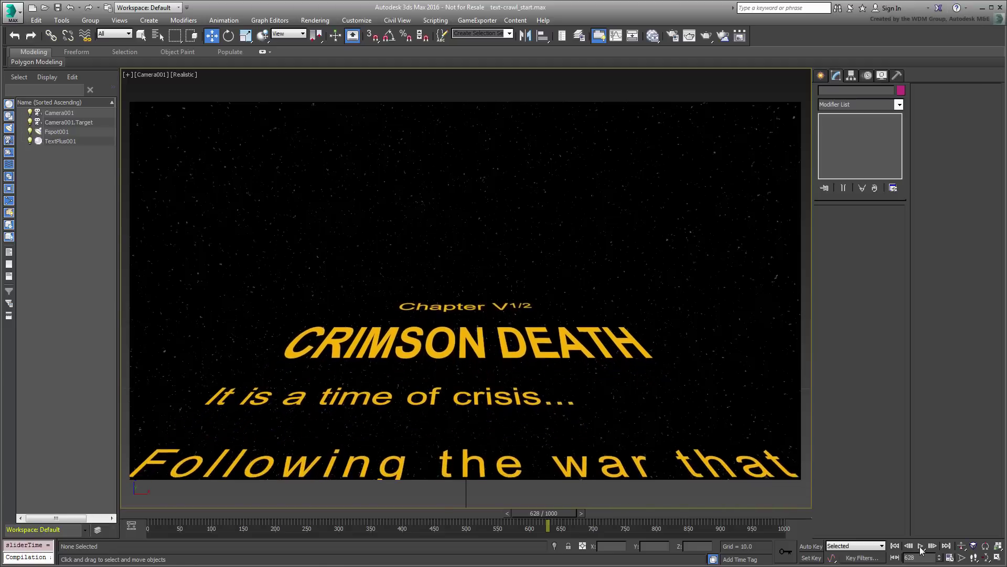